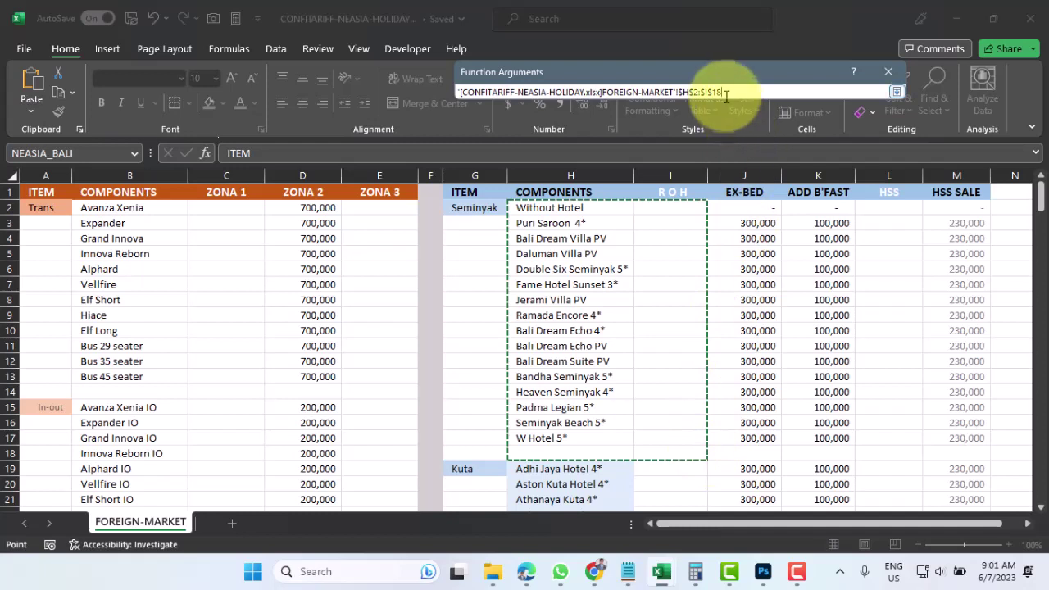
- Complete the VLOOKUP for the Refreshment price in F40 with table array $H$2:$I$1800, column index 2 and range lookup FALSE
click(726, 91)
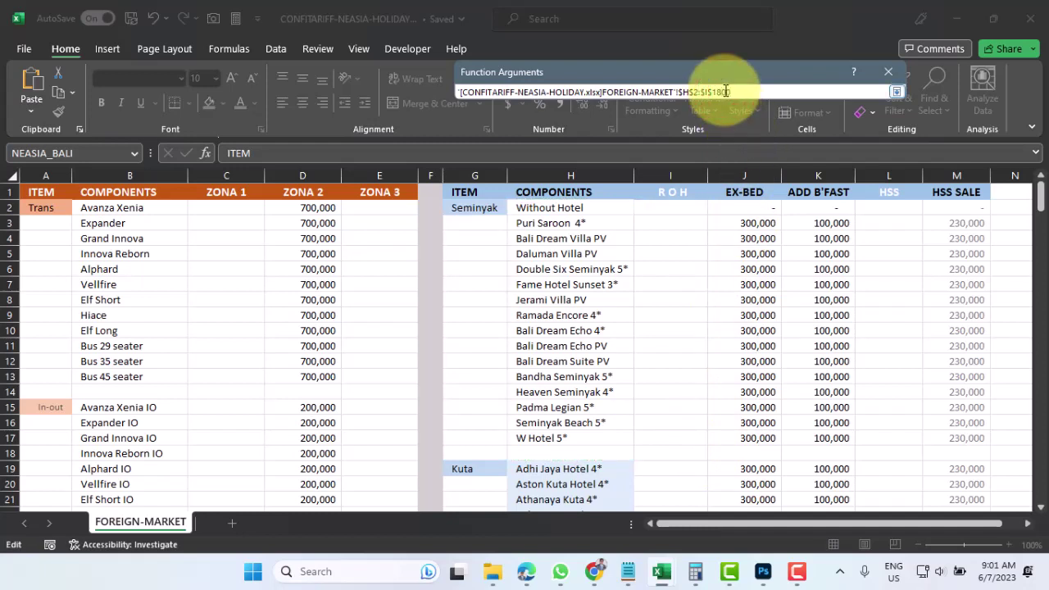
key(Return)
click(611, 149)
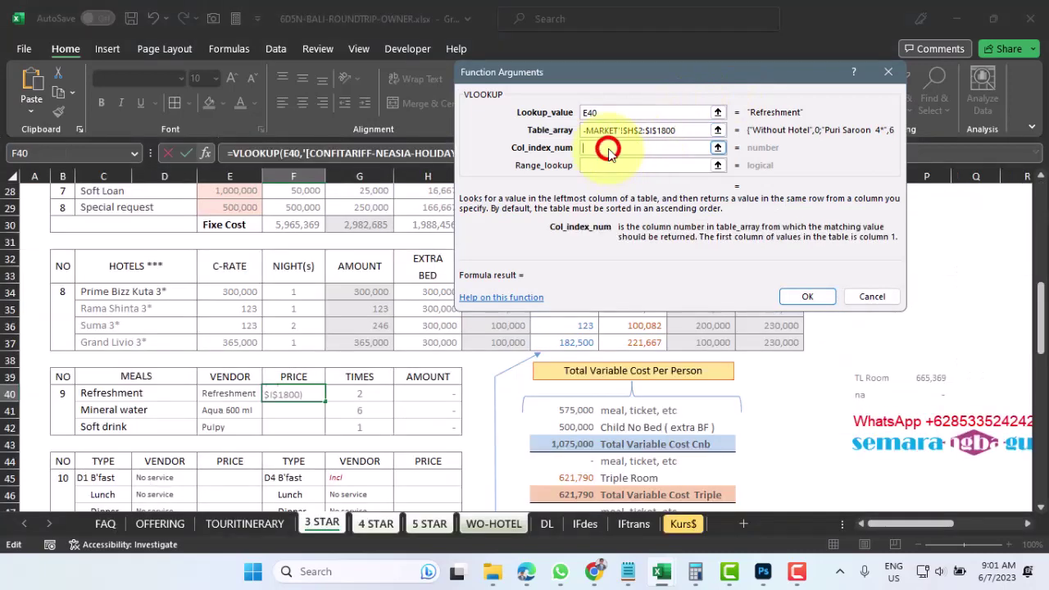
text(2)
click(609, 166)
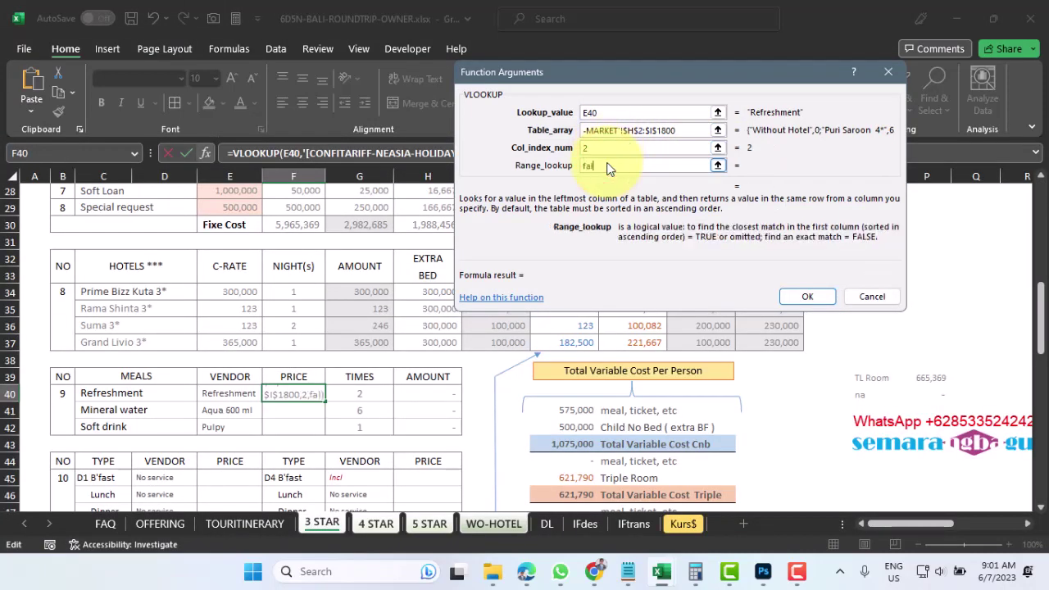
key(Return)
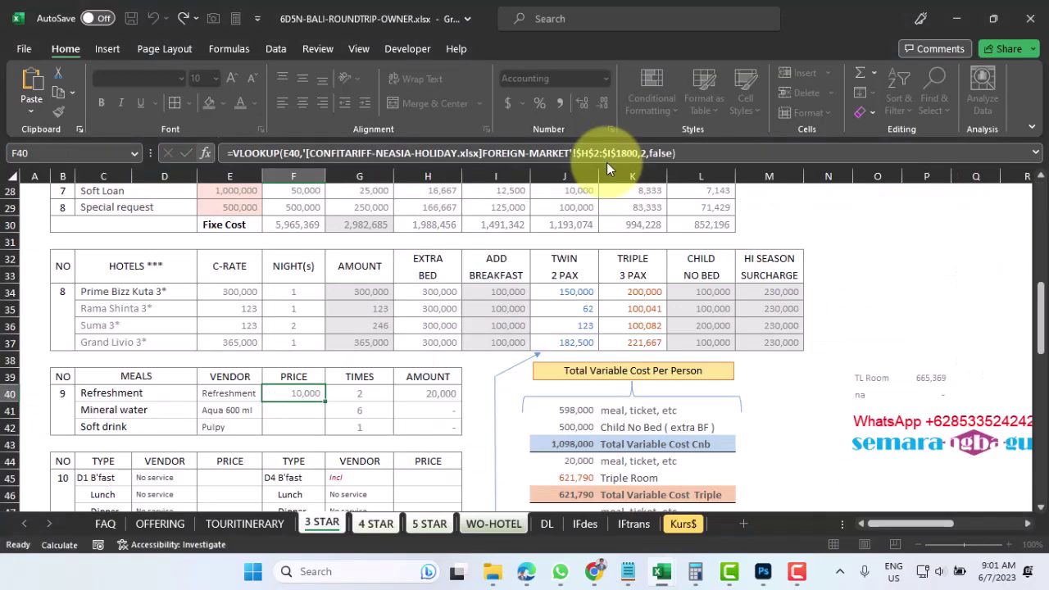
- Fill the price lookup formula from F40 down to F42 for Mineral water and Soft drink
scroll(308, 387, down, 1)
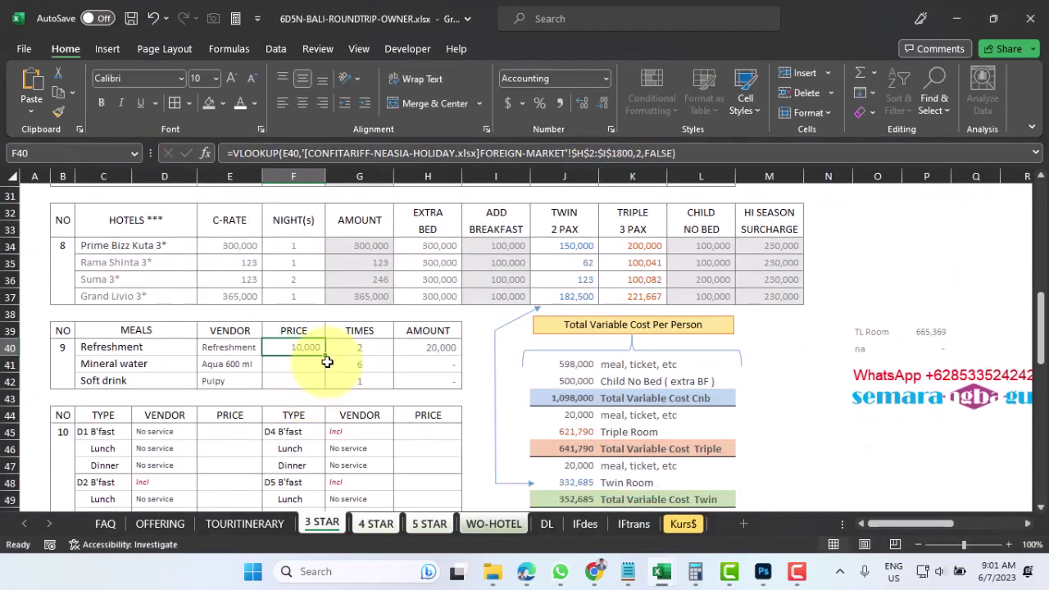
drag(325, 356, 312, 382)
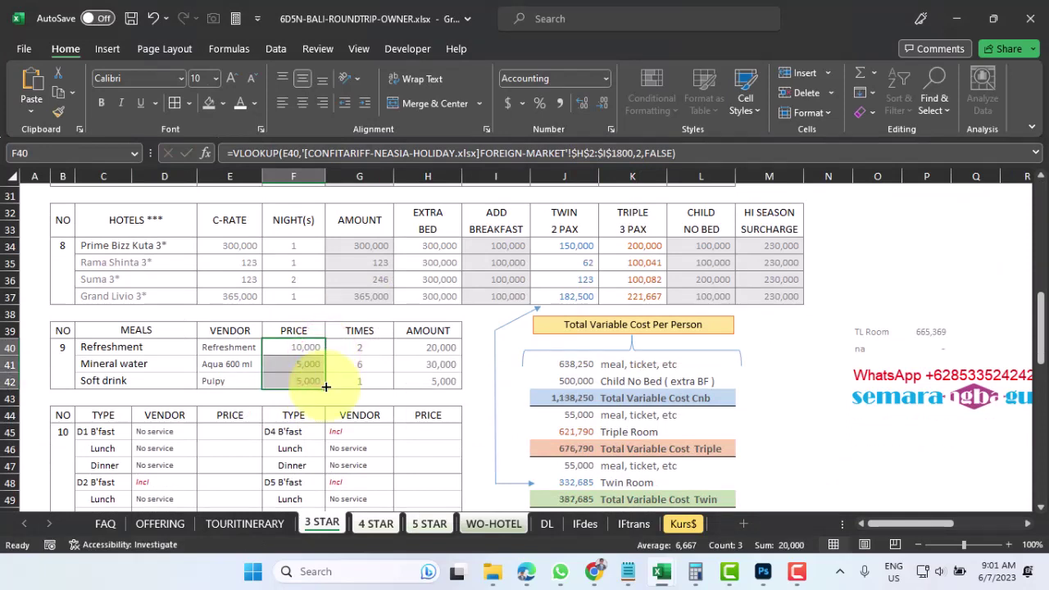
click(362, 363)
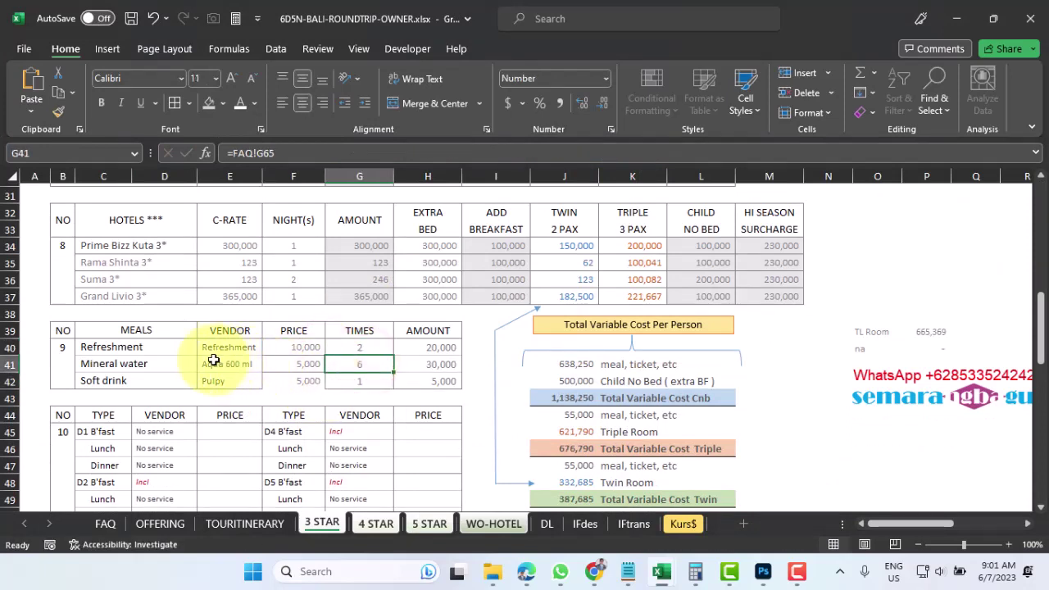
- Format E41:G42 with a grey border along the lower edge and light grey top and inner horizontal borders
drag(213, 361, 336, 381)
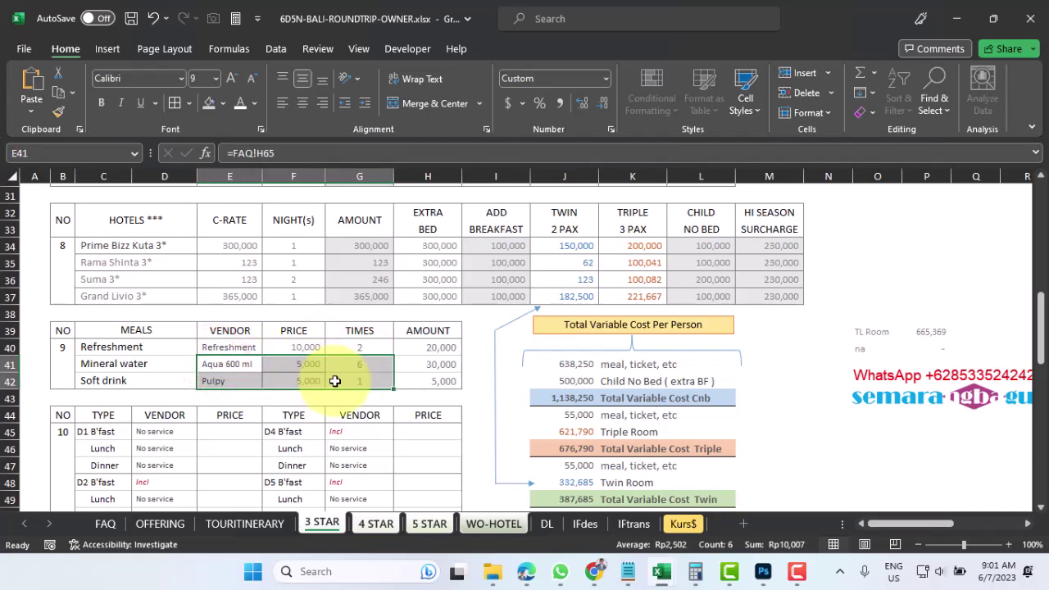
right_click(335, 381)
click(381, 478)
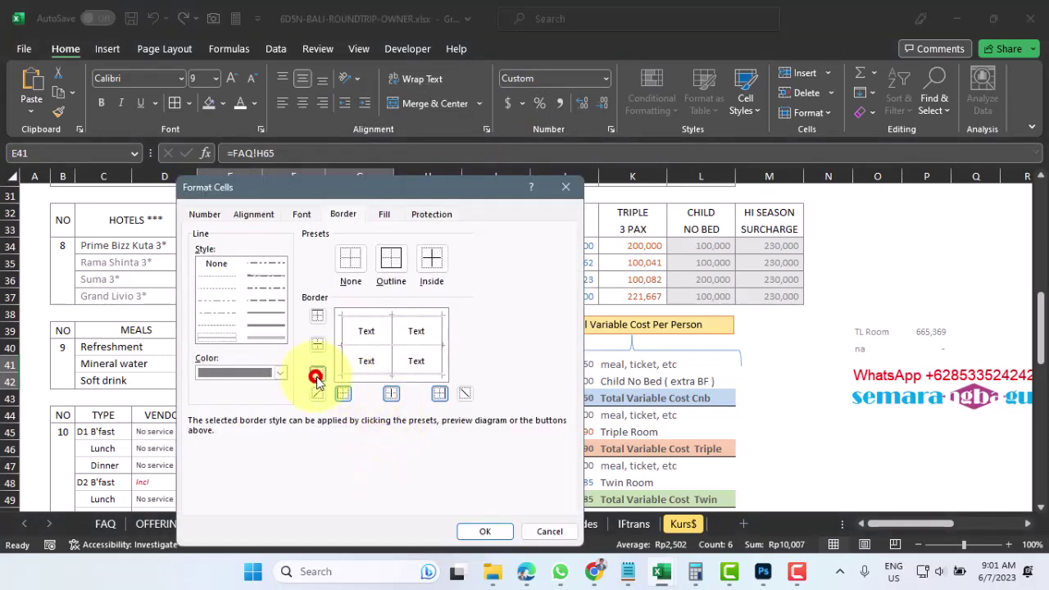
click(317, 377)
click(281, 373)
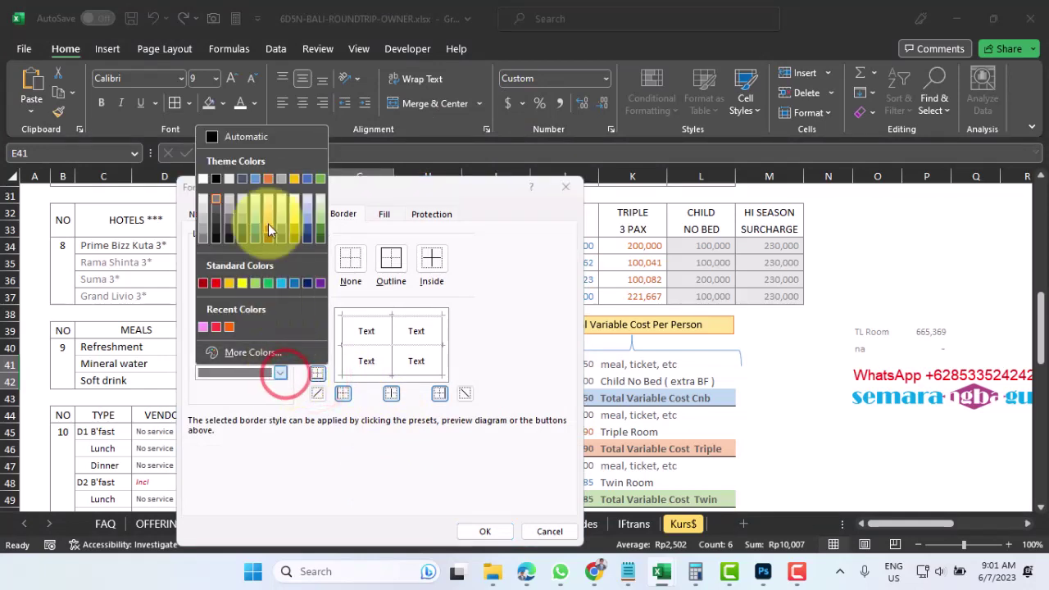
click(227, 196)
click(318, 346)
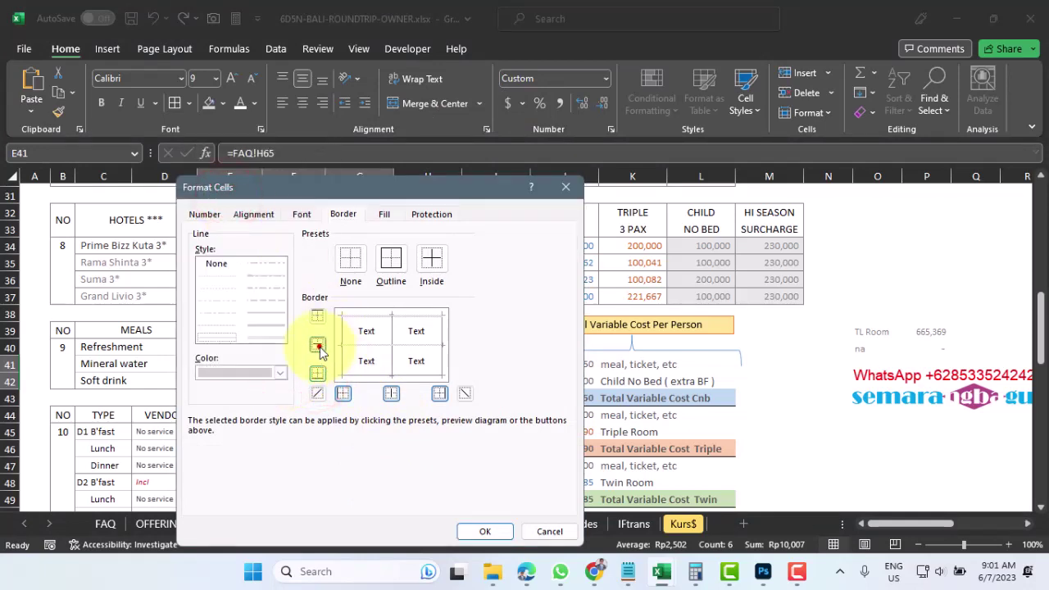
click(317, 316)
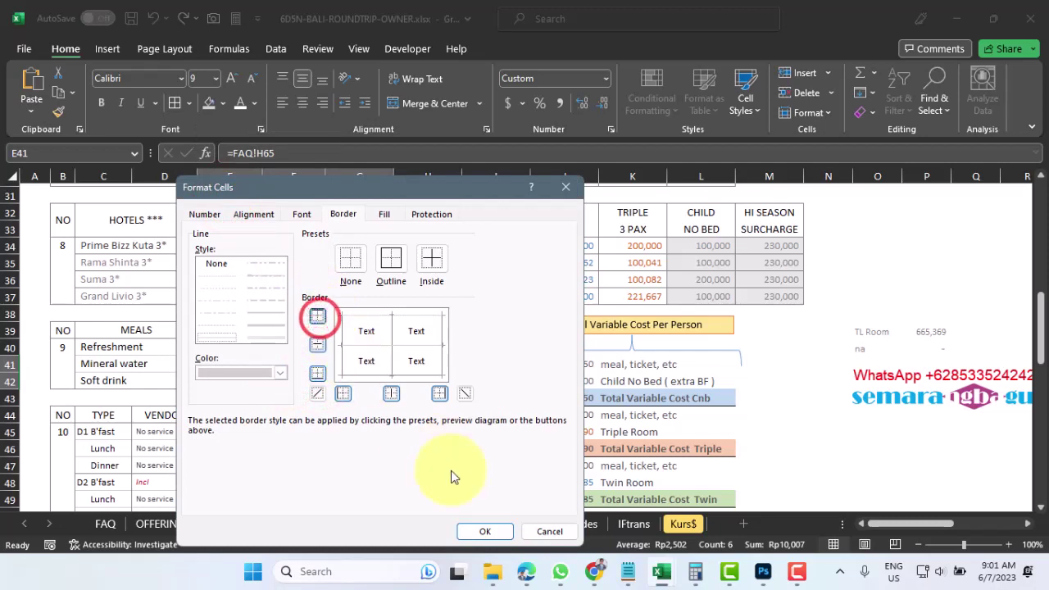
click(485, 532)
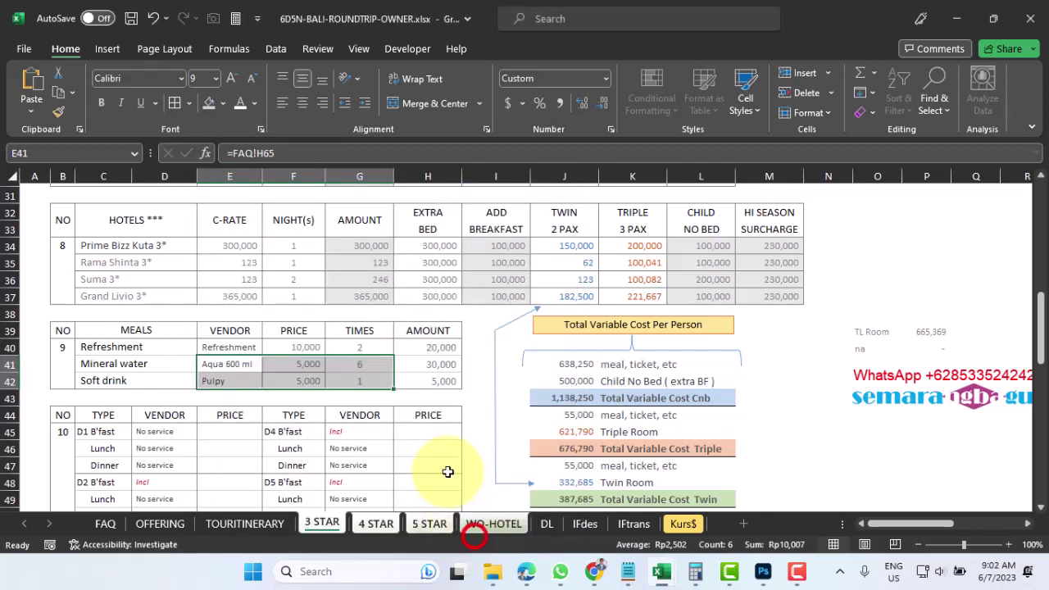
- Check the meal price formulas in F40:F42 on the 3 STAR, 4 STAR, 5 STAR and WO-HOTEL sheets, ending on 3 STAR
click(411, 374)
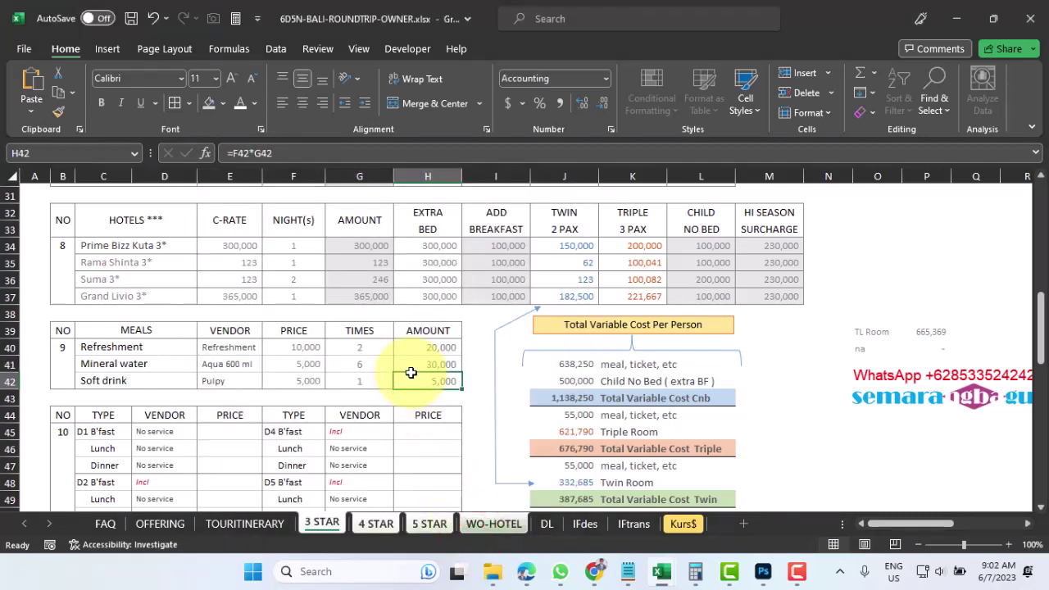
drag(305, 347, 309, 376)
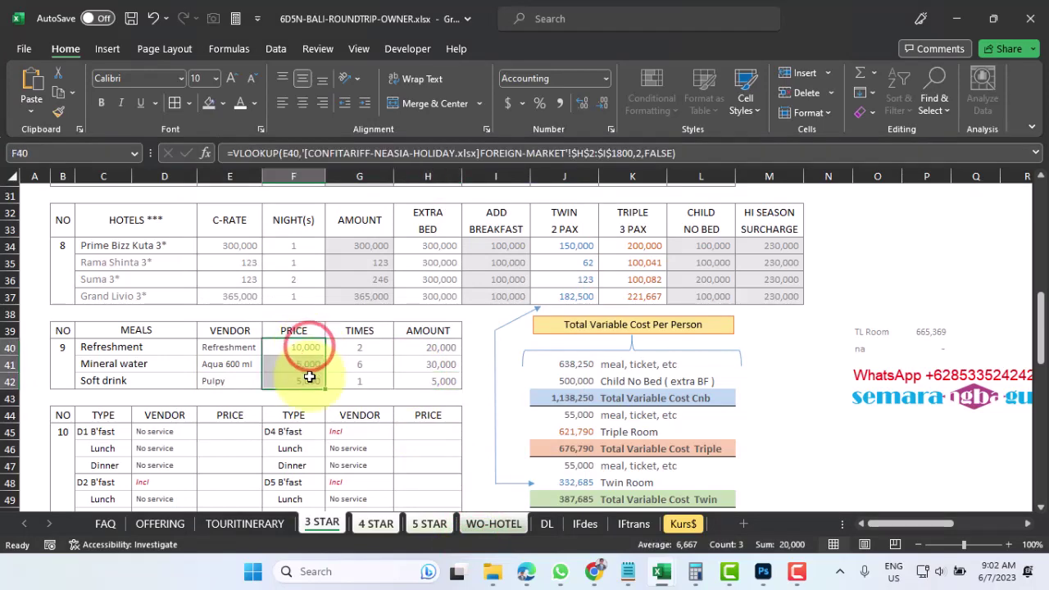
click(379, 524)
scroll(377, 420, down, 2)
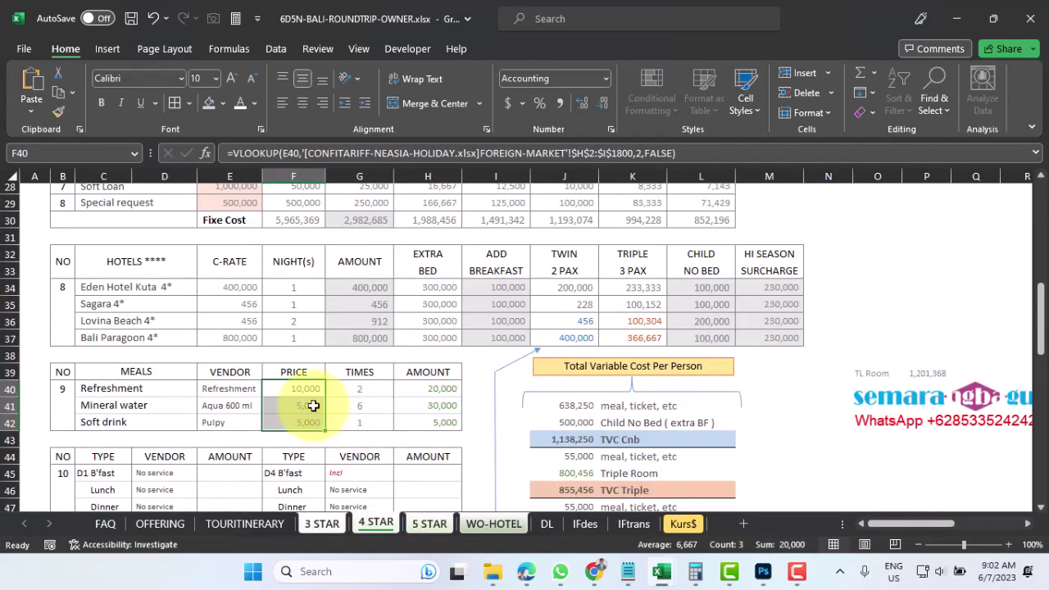
click(428, 523)
scroll(422, 447, down, 2)
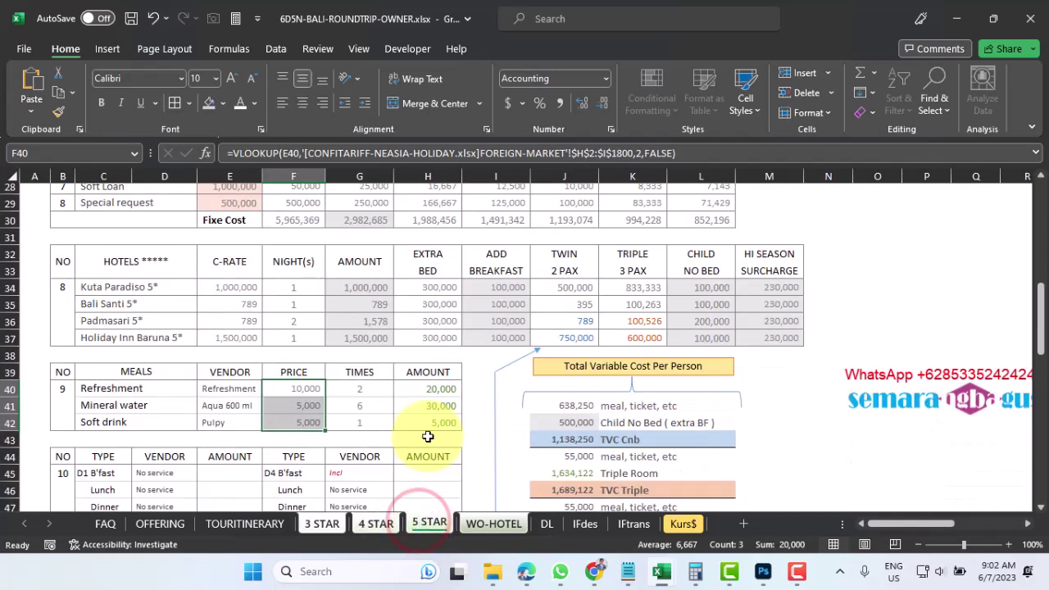
click(484, 523)
scroll(371, 445, down, 3)
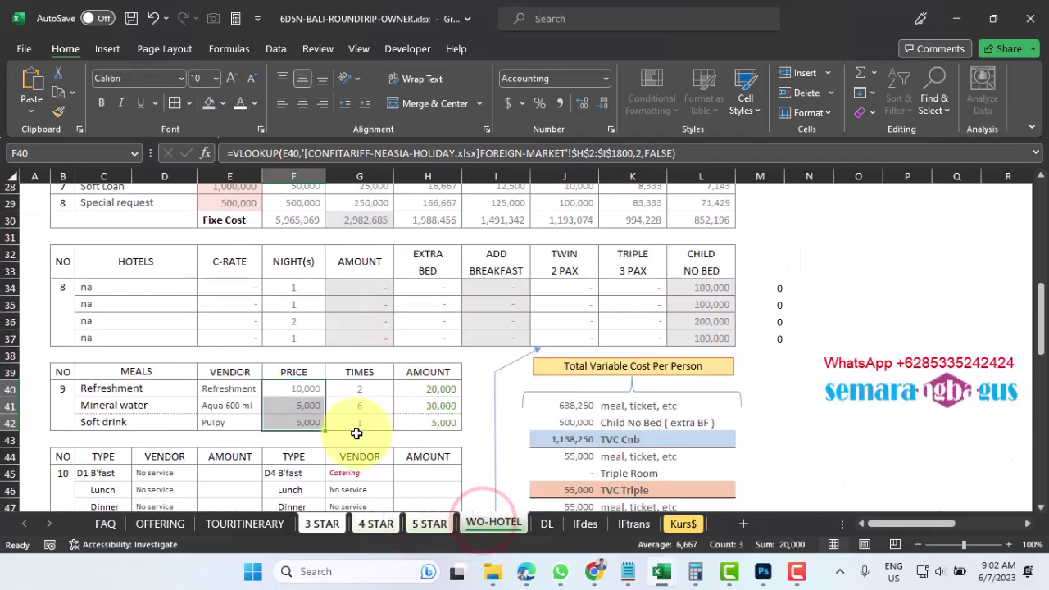
click(326, 524)
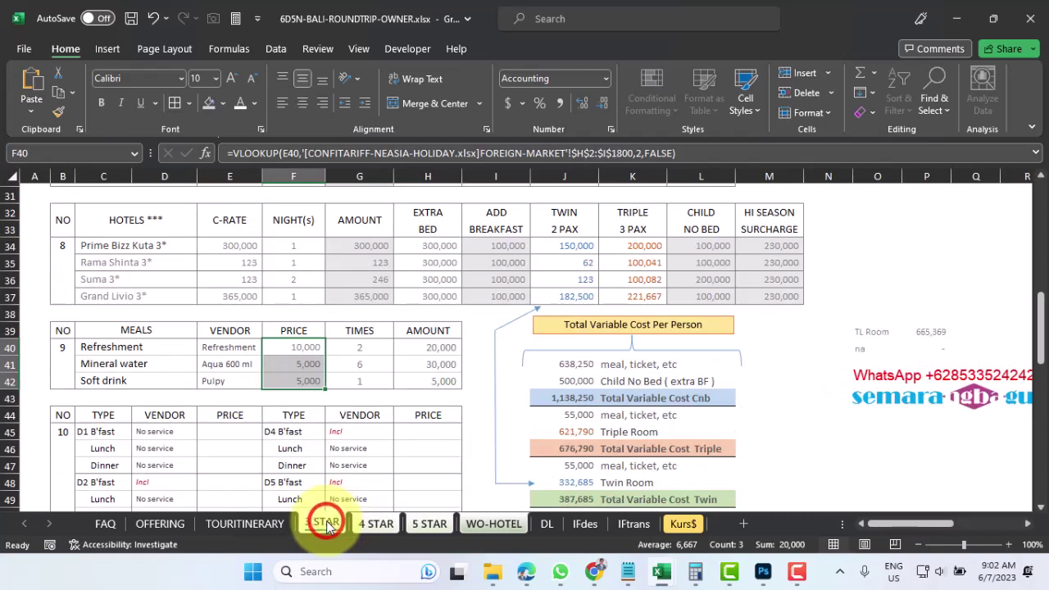
- Copy the price lookup formulas from F40:F42 into the D1 meal prices starting at E45
click(304, 348)
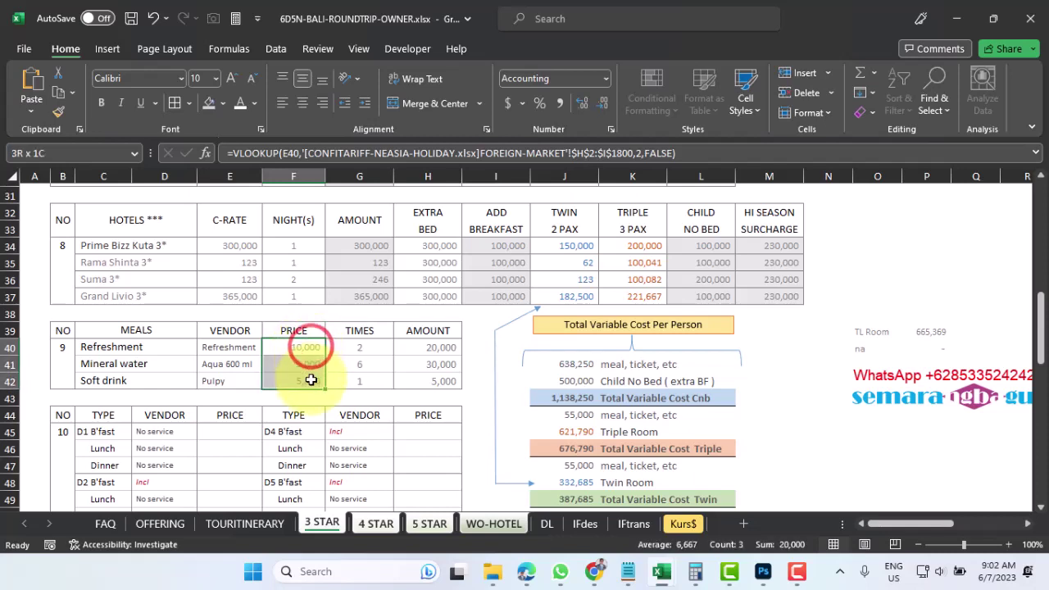
click(346, 367)
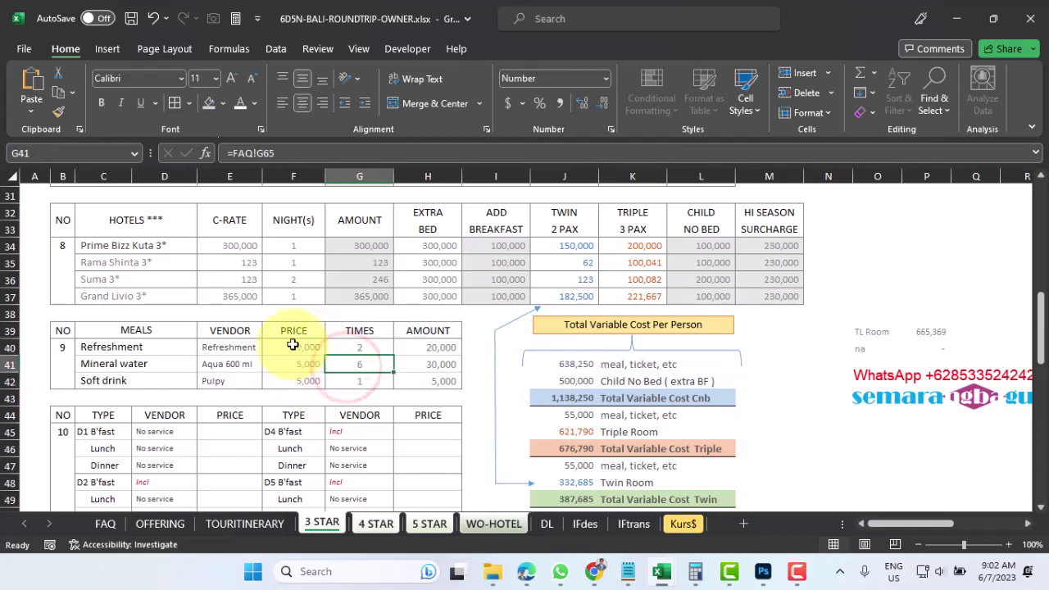
drag(294, 346, 295, 383)
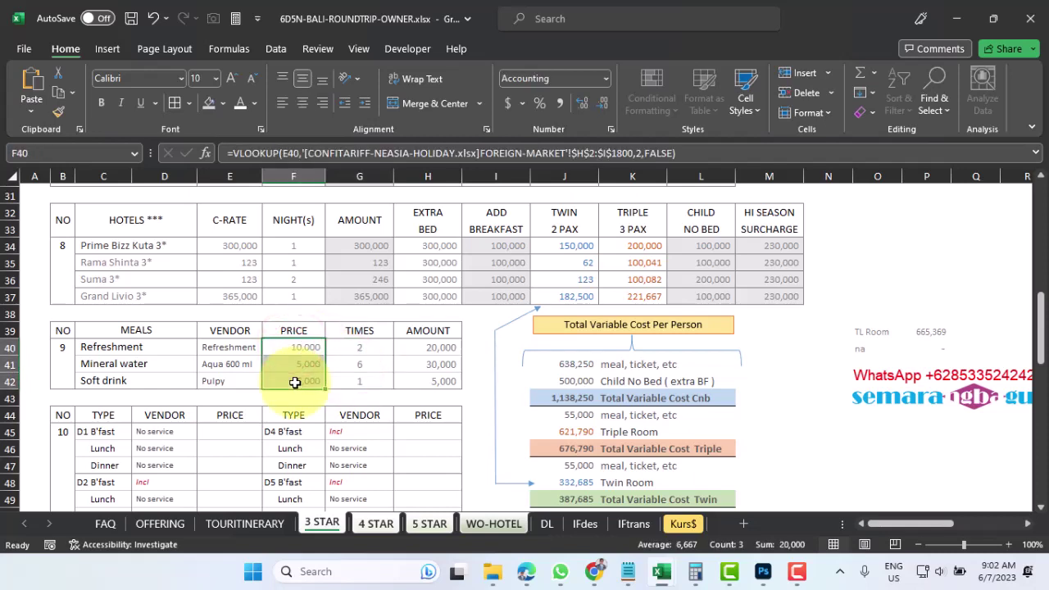
key(ctrl+c)
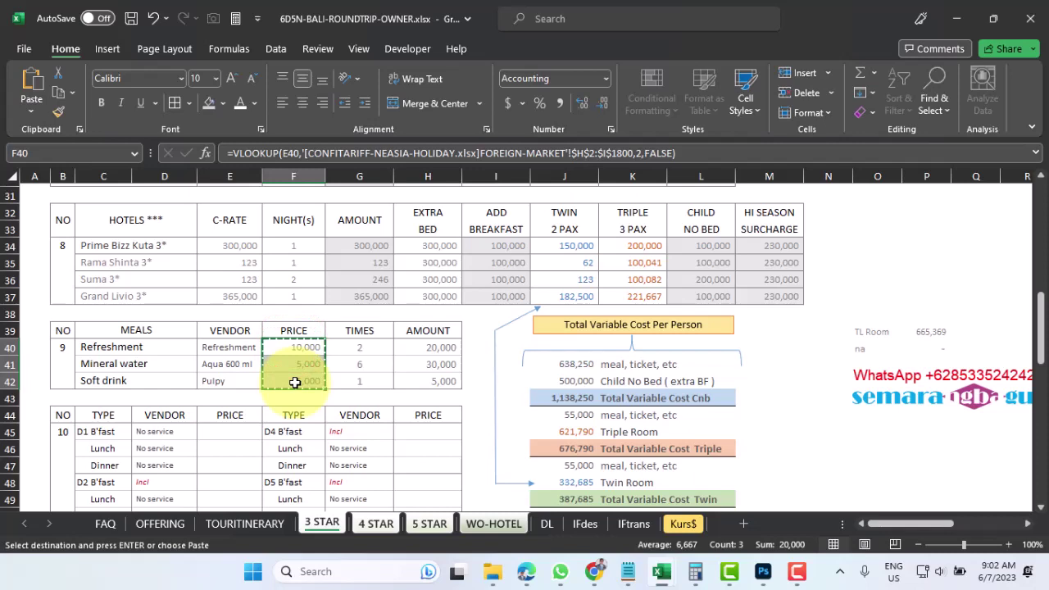
click(237, 433)
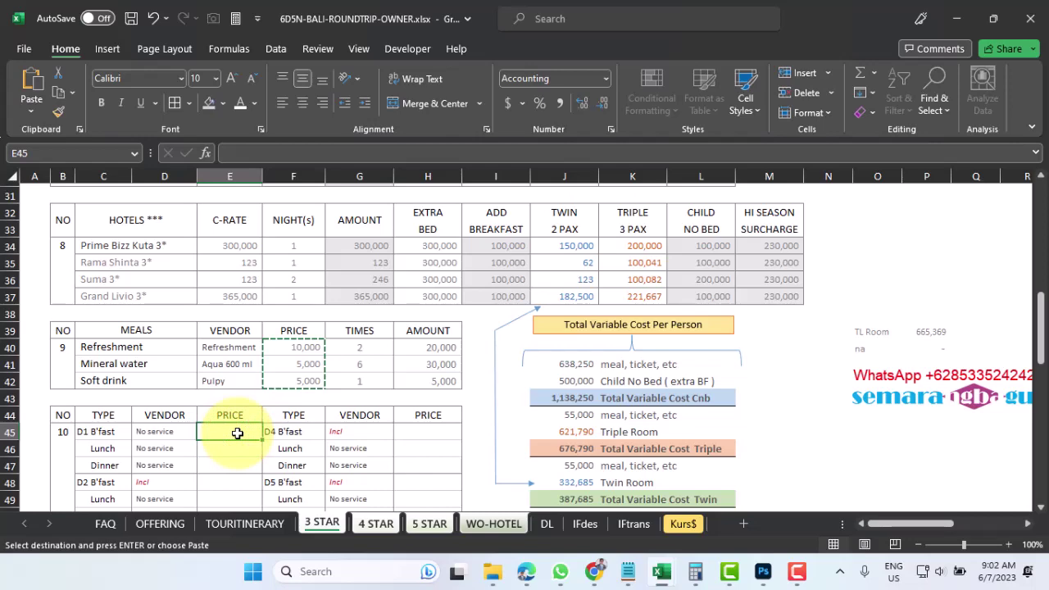
key(Return)
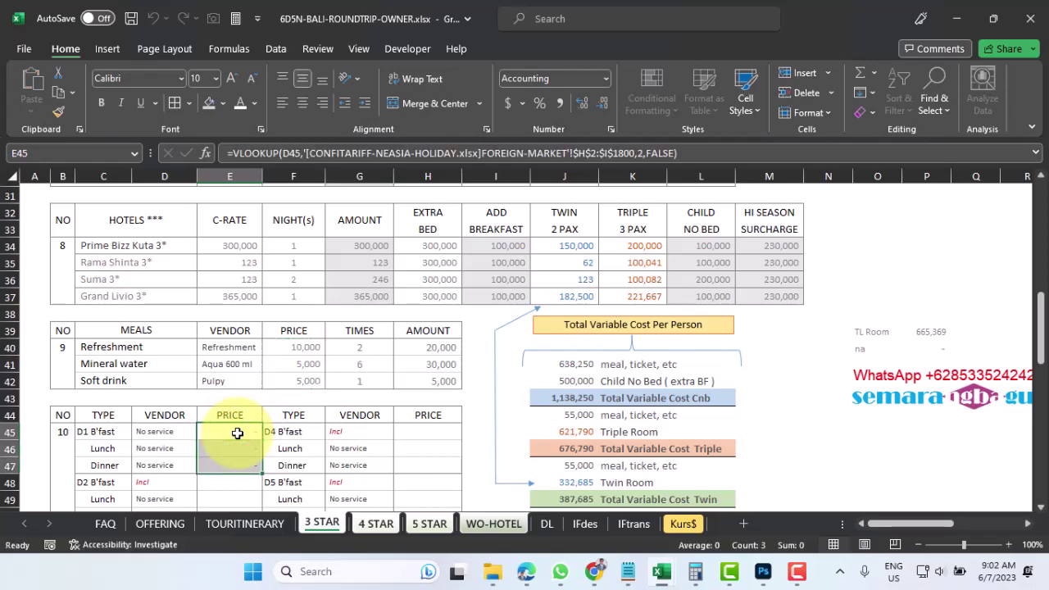
- Copy the D1 meal price formulas into the D2 and D3 price cells, E48:E50 and E51:E53
scroll(236, 433, down, 2)
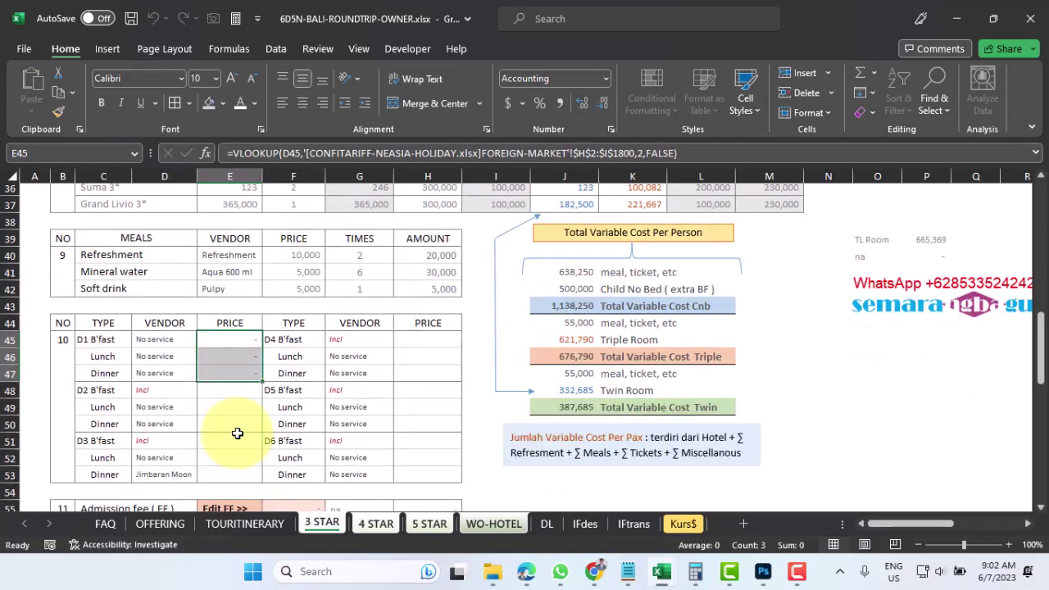
key(ctrl+c)
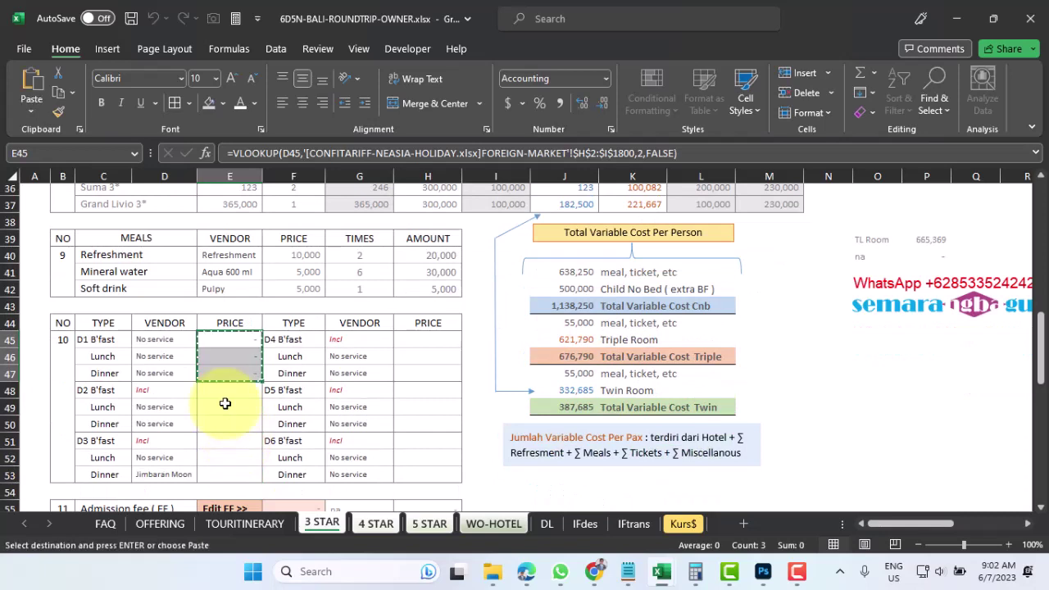
click(231, 394)
key(Return)
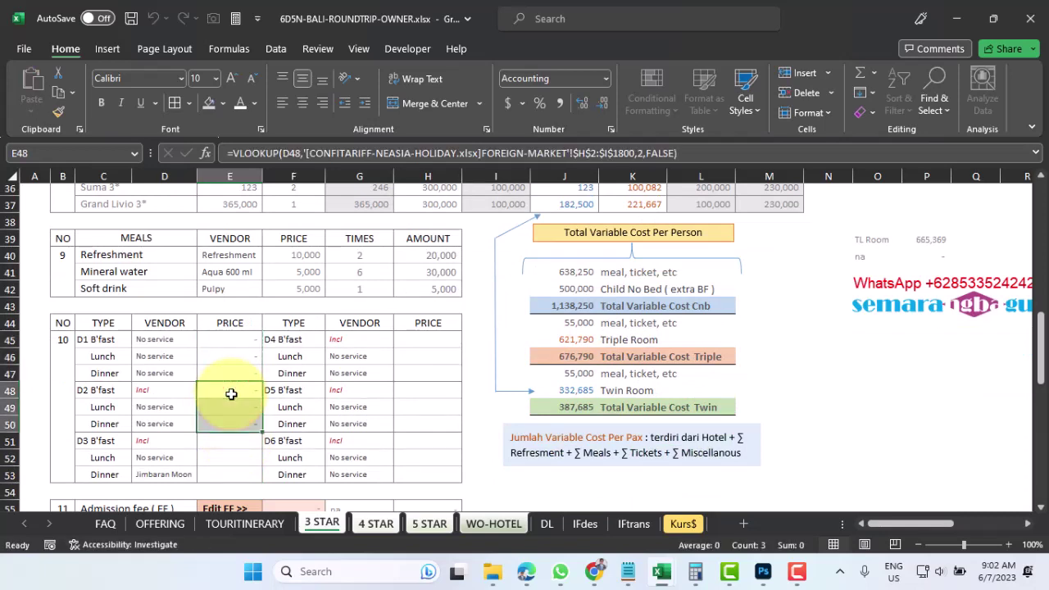
key(ctrl+c)
click(238, 441)
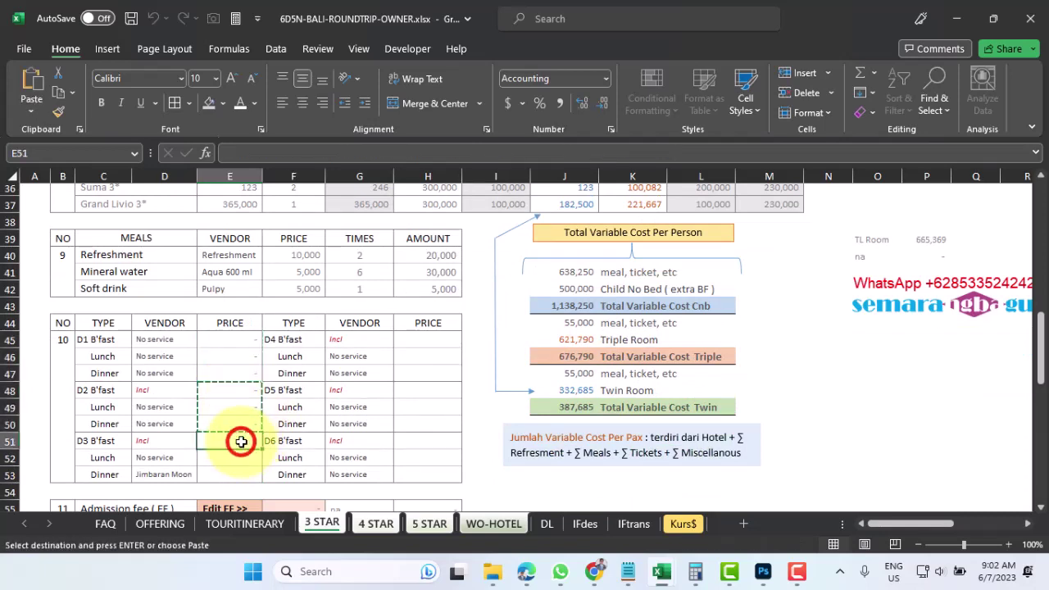
key(Return)
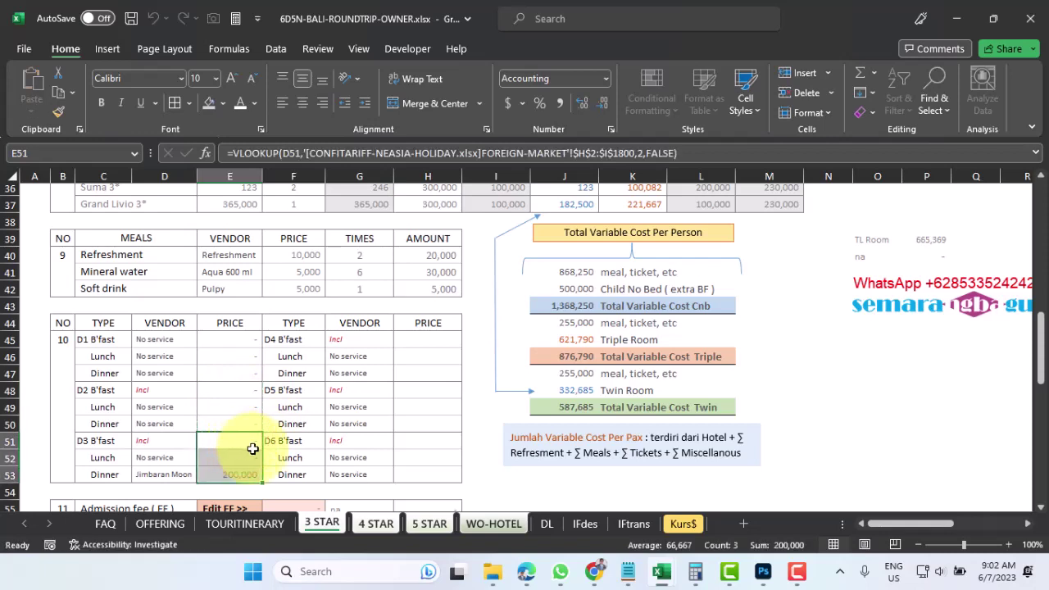
- Copy the price formulas from E45:E53 into the D4 to D6 price column starting at H45
drag(237, 334, 234, 470)
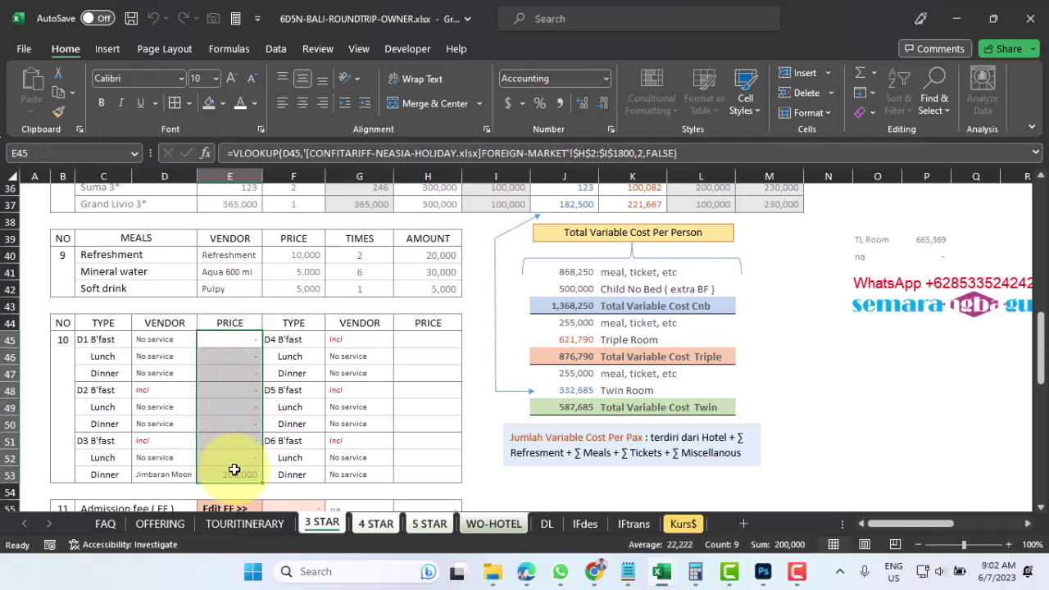
key(ctrl+c)
click(425, 338)
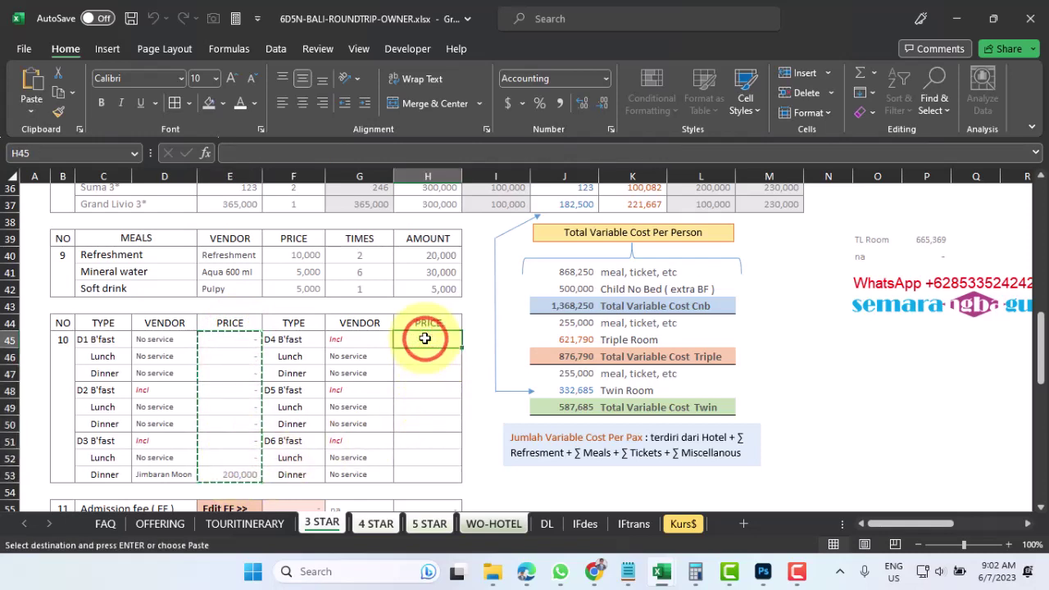
key(Return)
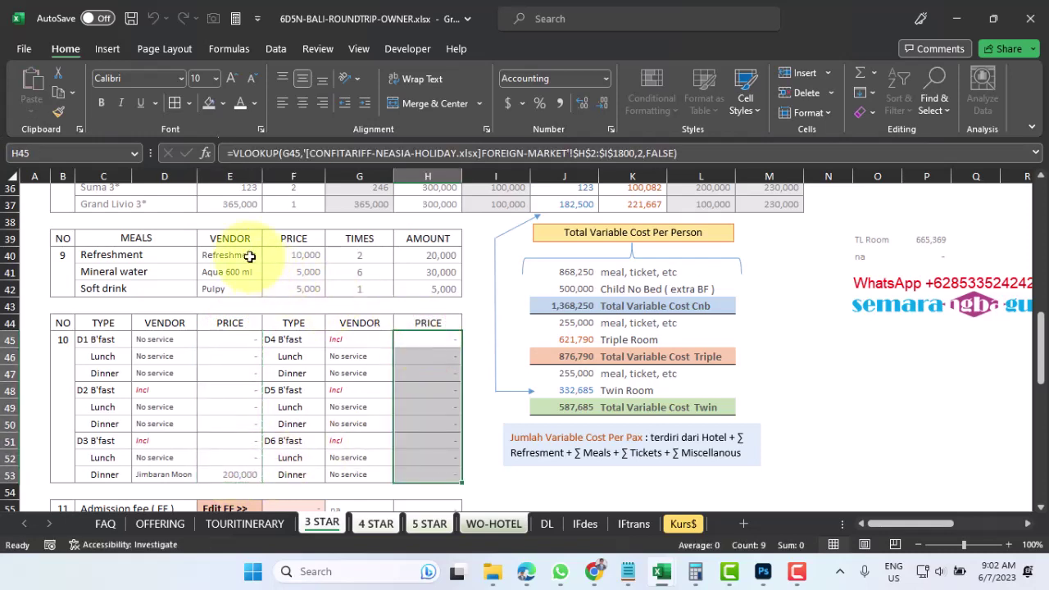
- Rename the meals table headers in E39 and F39 to COMPONENT and C-RATE
click(230, 240)
scroll(253, 275, up, 3)
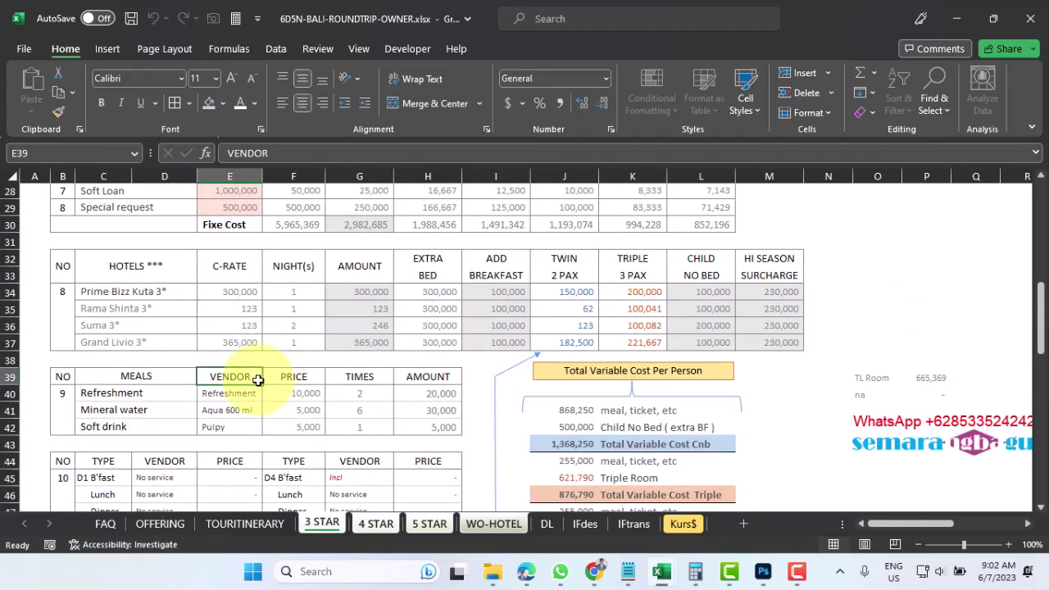
text(COMPONENT)
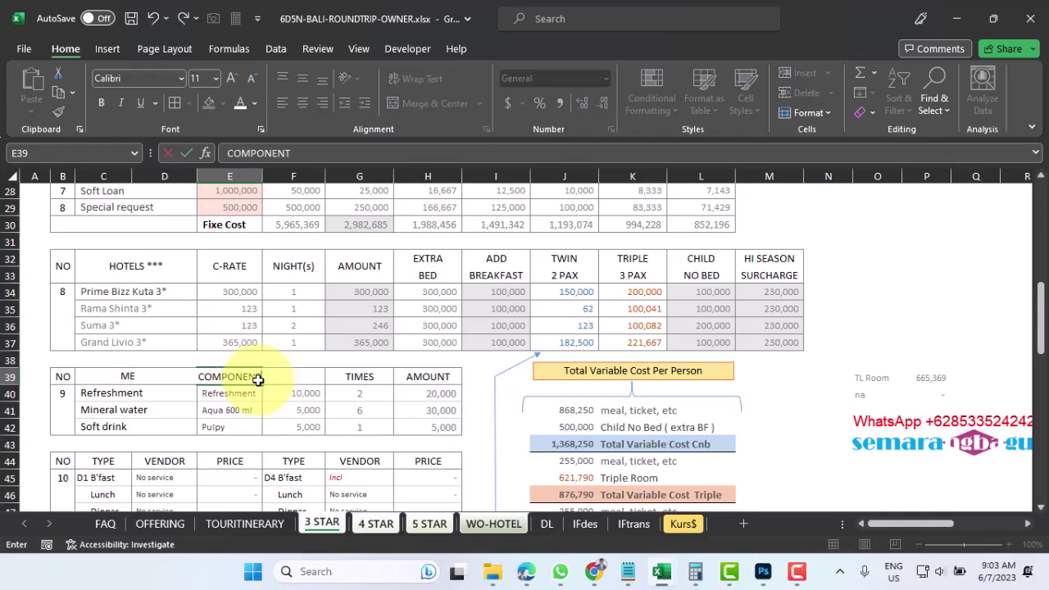
key(Return)
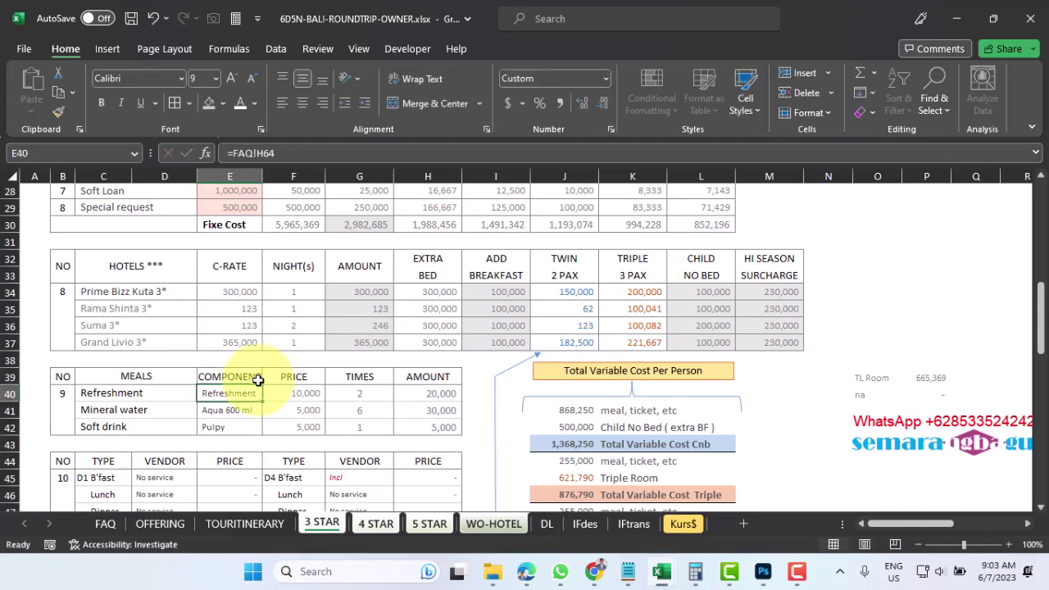
click(302, 377)
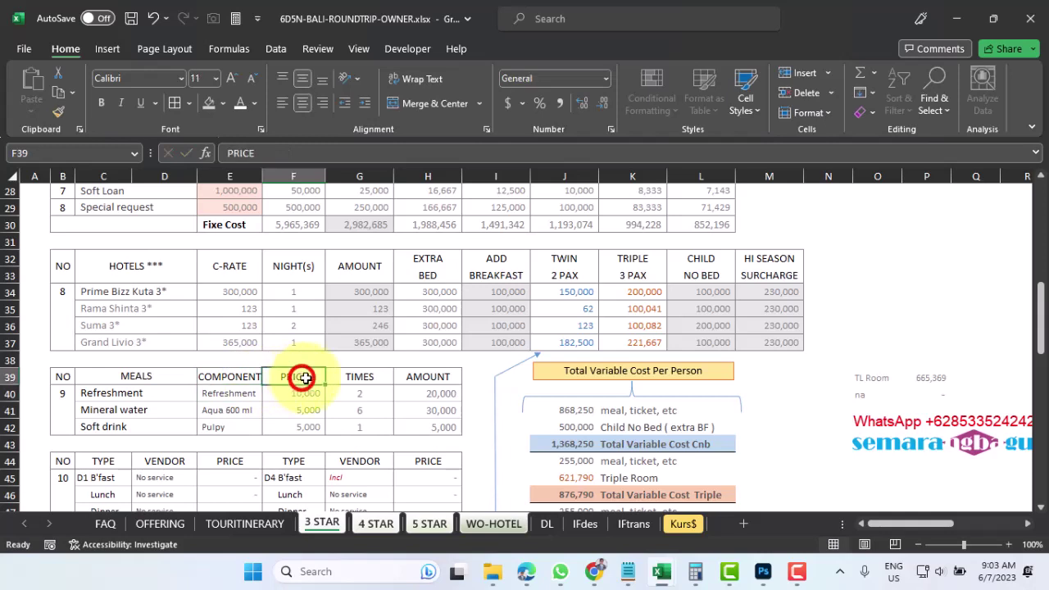
text(C-RATE)
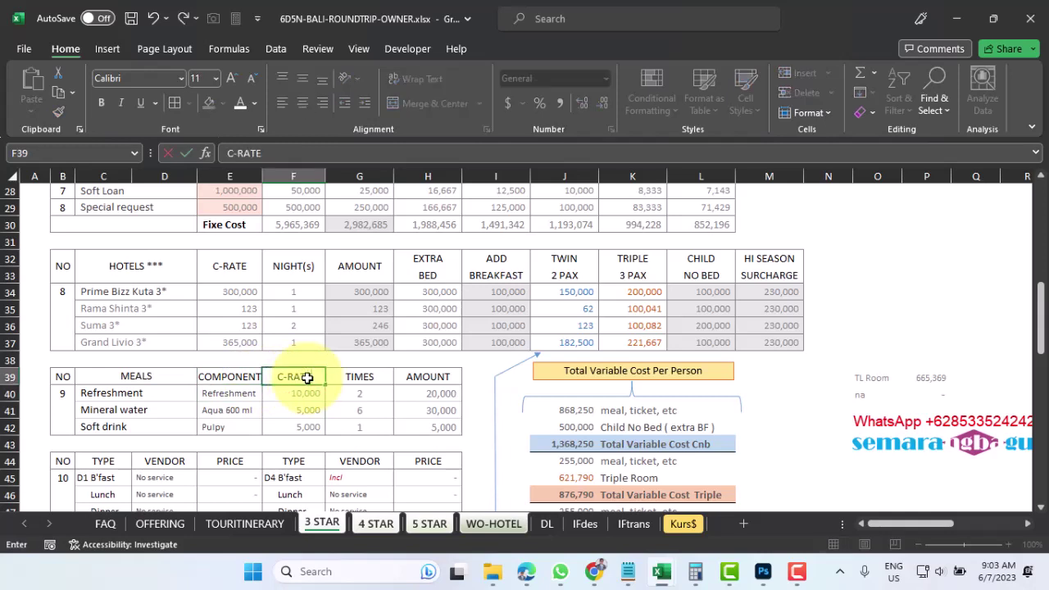
key(Return)
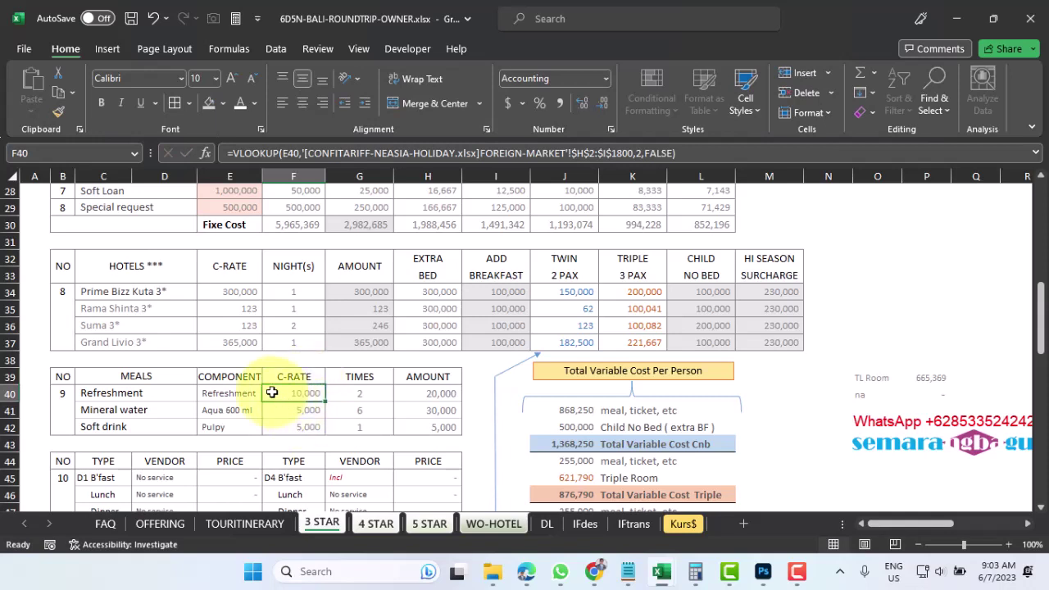
- Set the font size of the meals table headers in C39:H39 to 9
click(234, 379)
drag(124, 378, 428, 379)
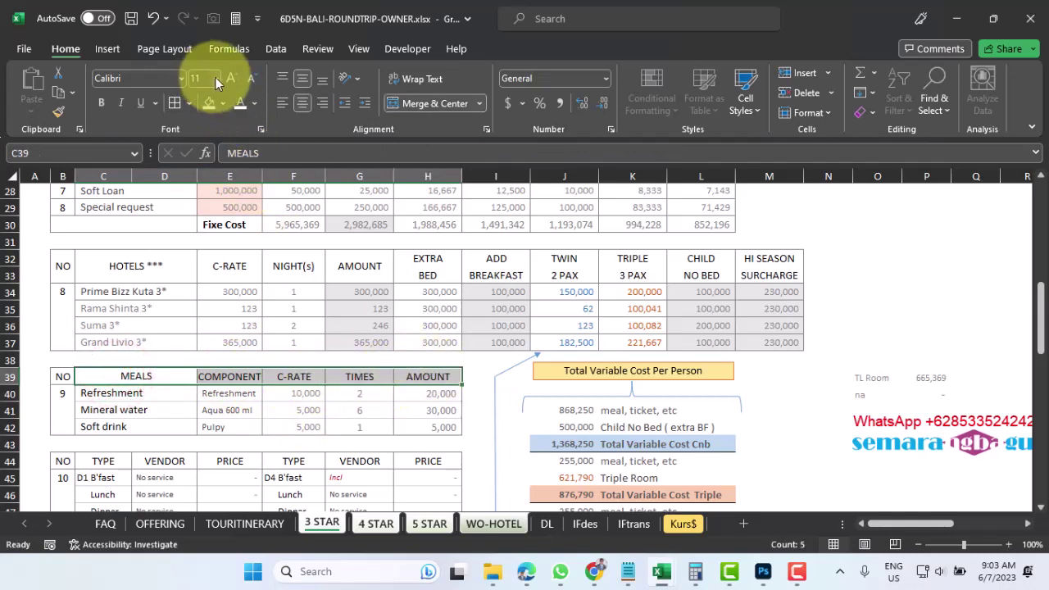
click(216, 78)
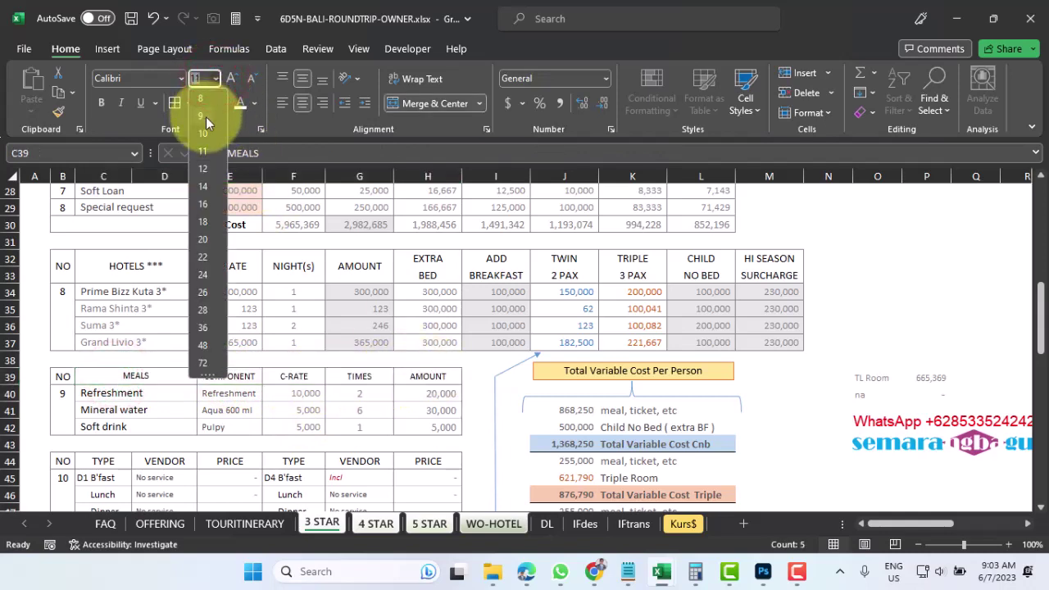
click(206, 116)
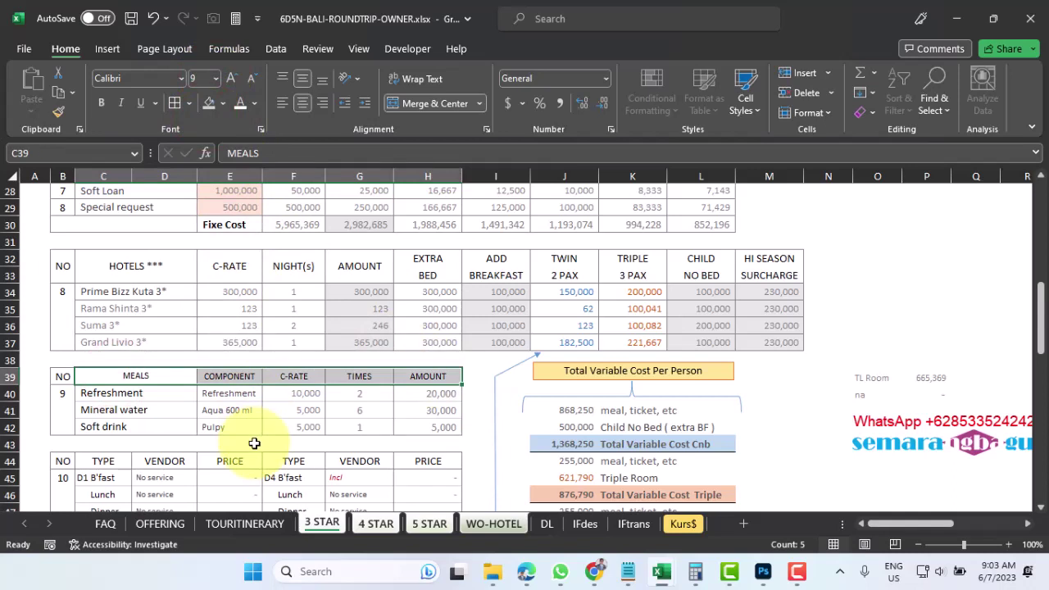
key(ctrl+c)
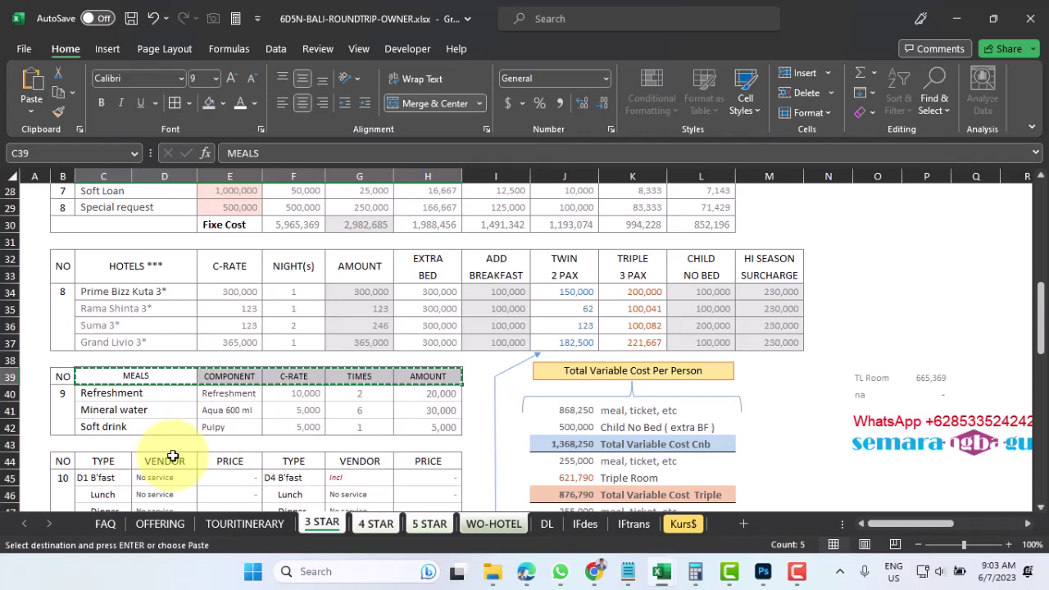
key(Escape)
- Copy the COMPONENT and C-RATE headers from E39:F39 over the VENDOR and PRICE headers in D44:E44 and G44:H44
click(229, 376)
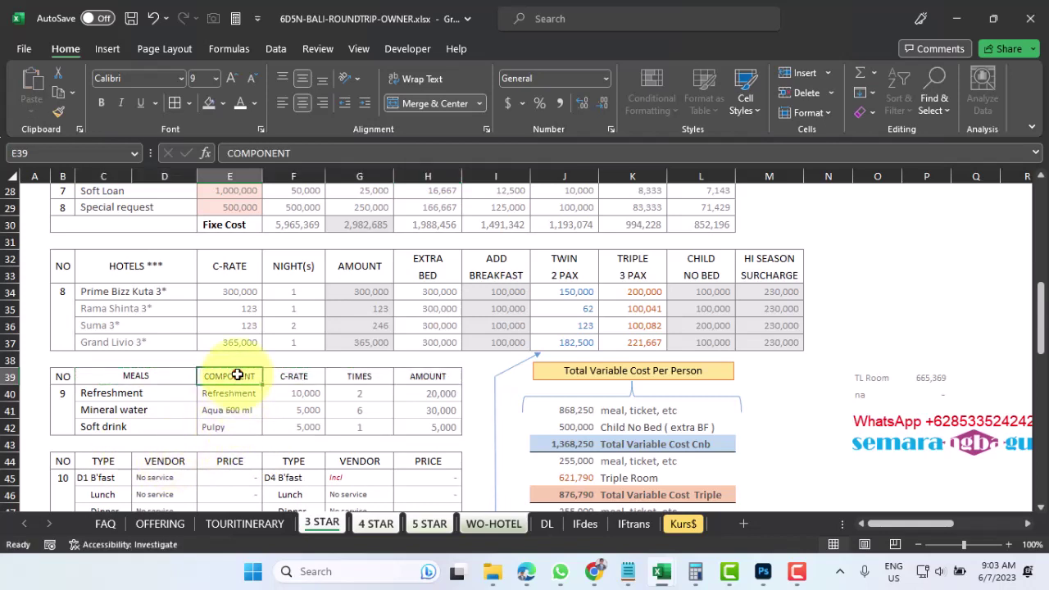
scroll(318, 413, down, 1)
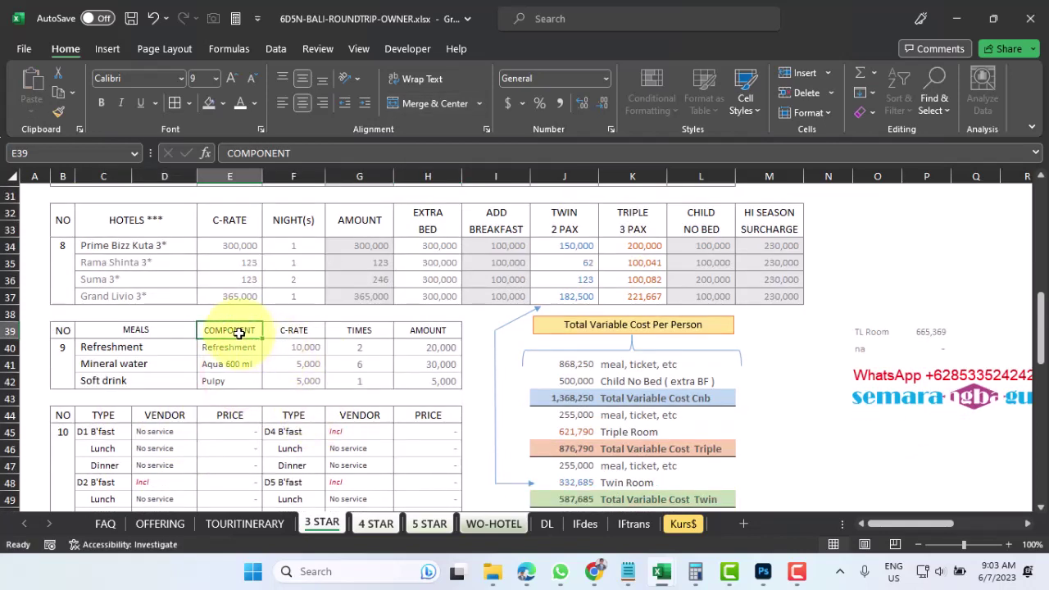
drag(235, 332, 292, 332)
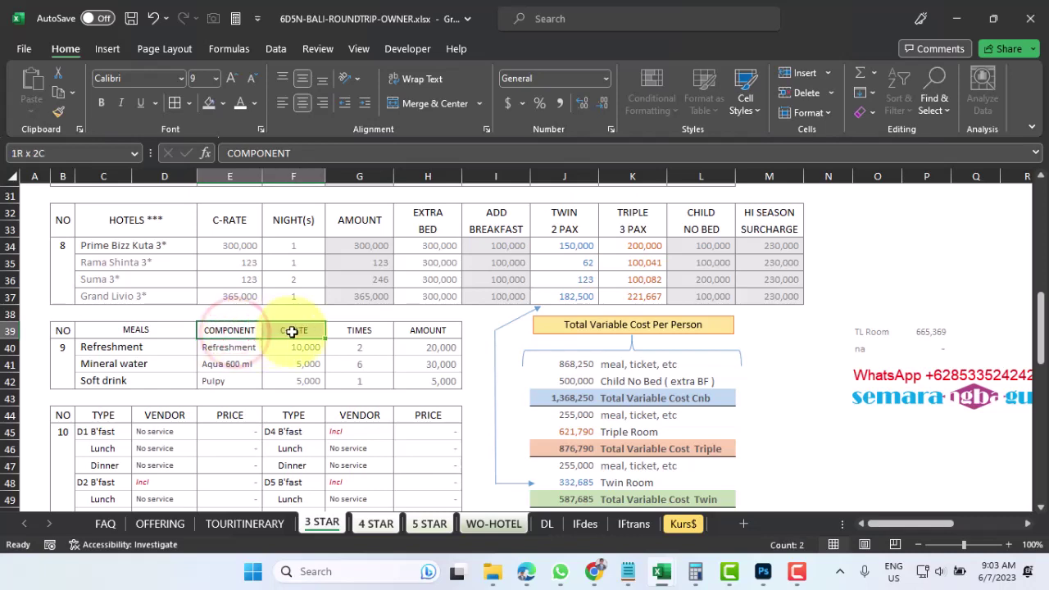
key(ctrl+c)
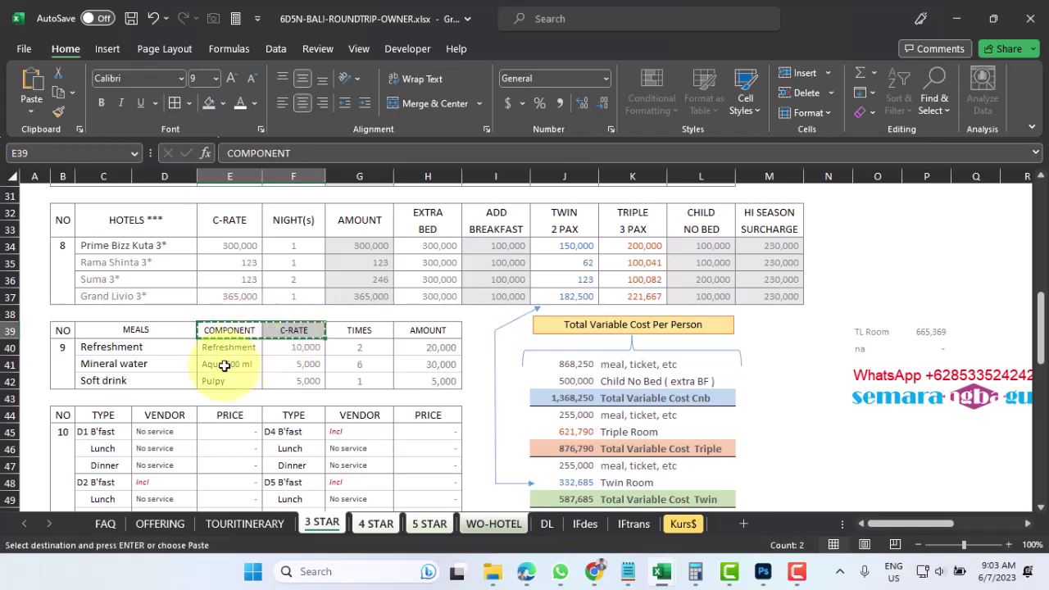
click(169, 415)
key(Return)
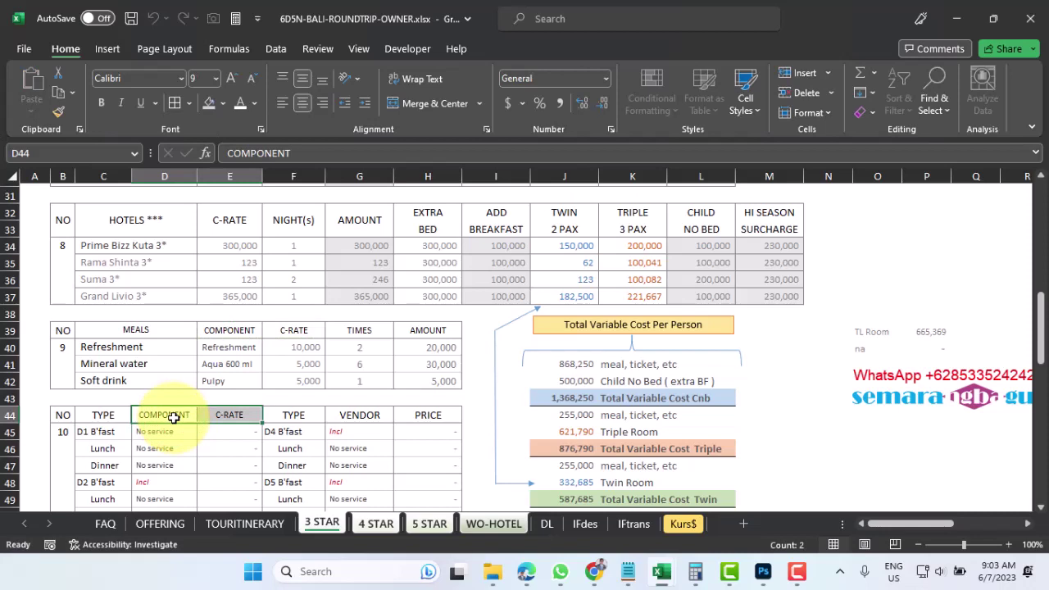
key(ctrl+c)
click(360, 416)
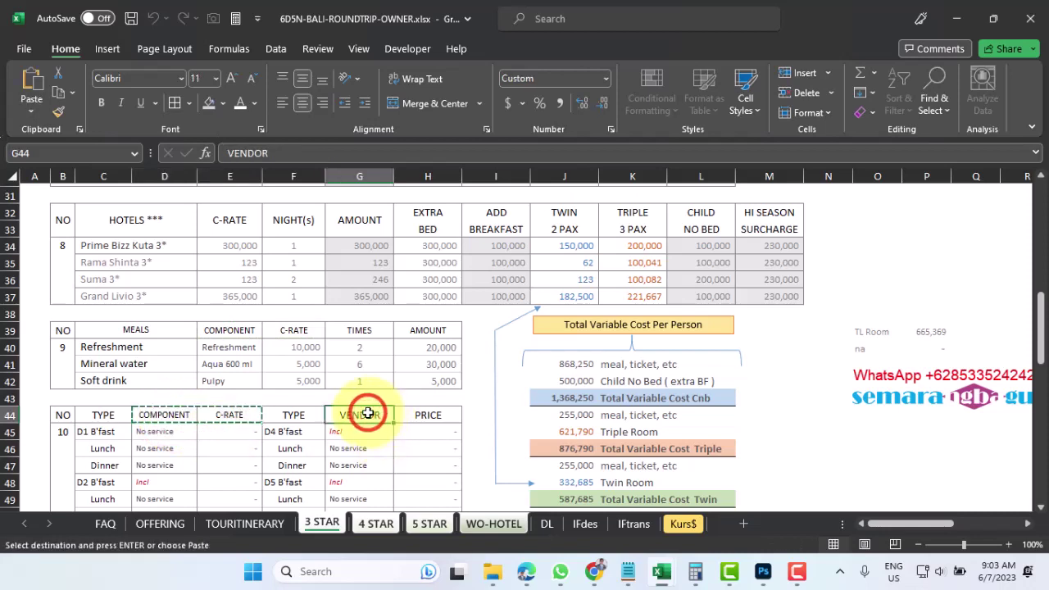
key(Return)
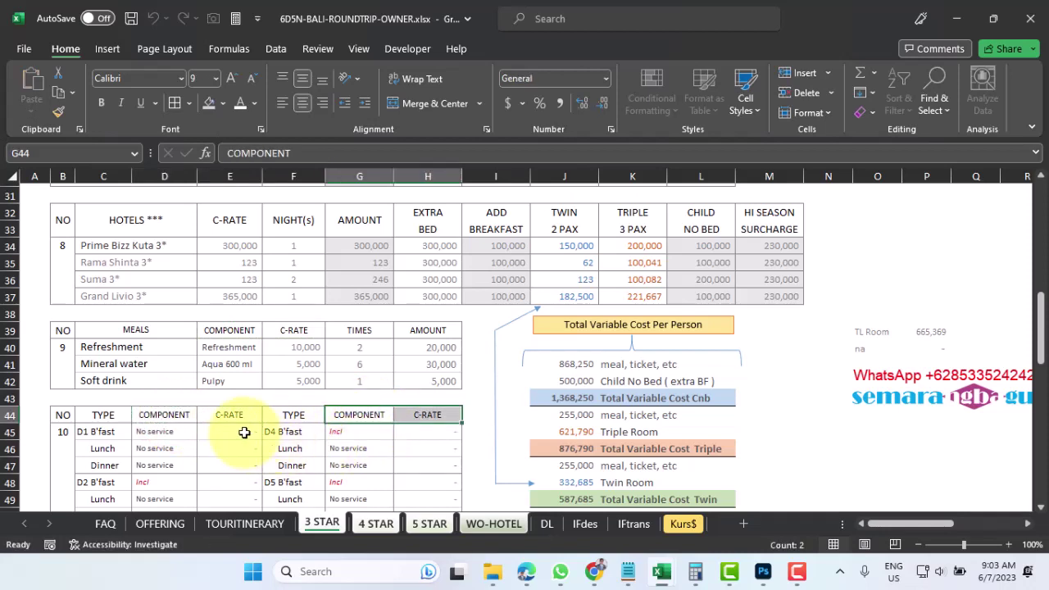
- Copy the price lookup formulas from H51:H52 into the Souvenier and Travel insurance price cells F56:F57
click(245, 432)
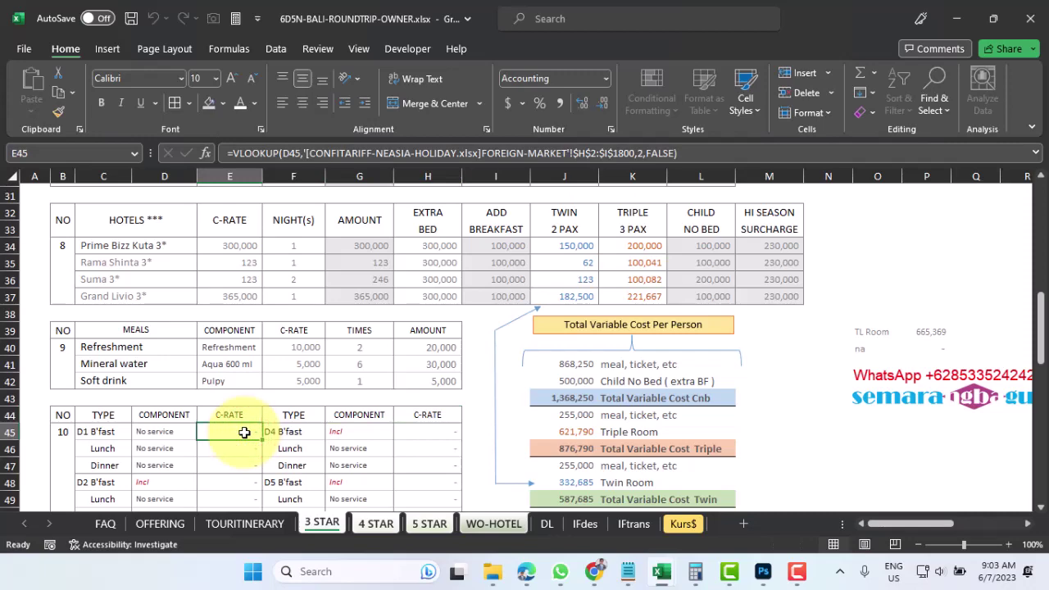
scroll(254, 422, down, 2)
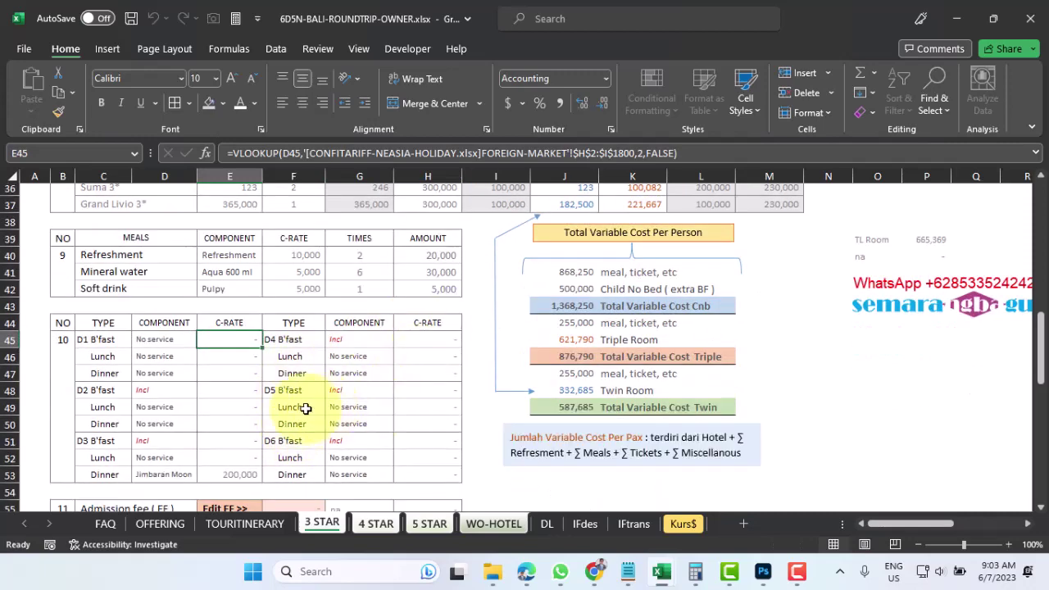
scroll(287, 375, down, 1)
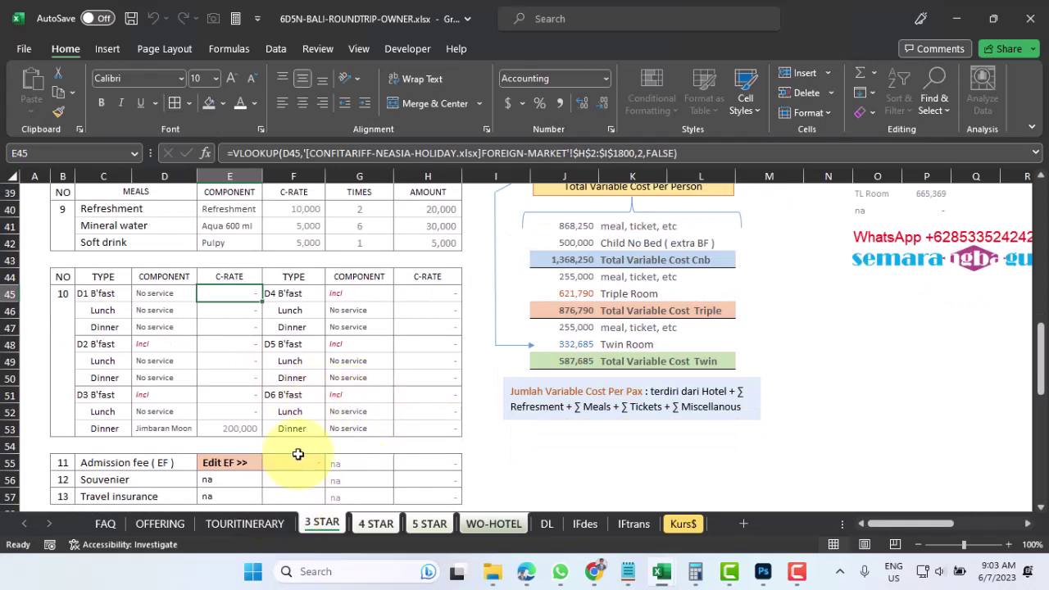
drag(439, 394, 438, 406)
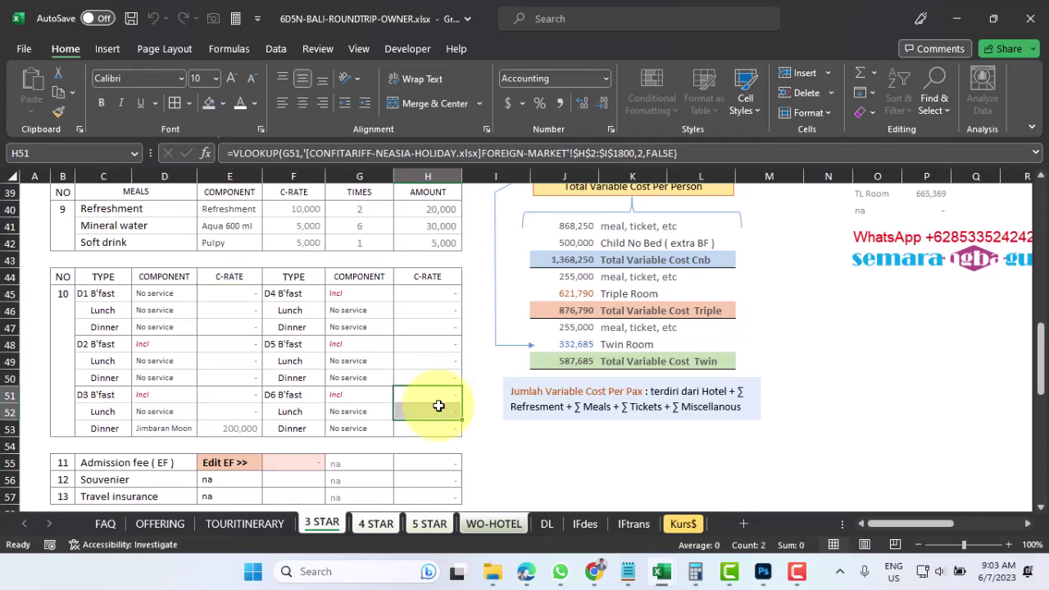
key(ctrl+c)
click(305, 479)
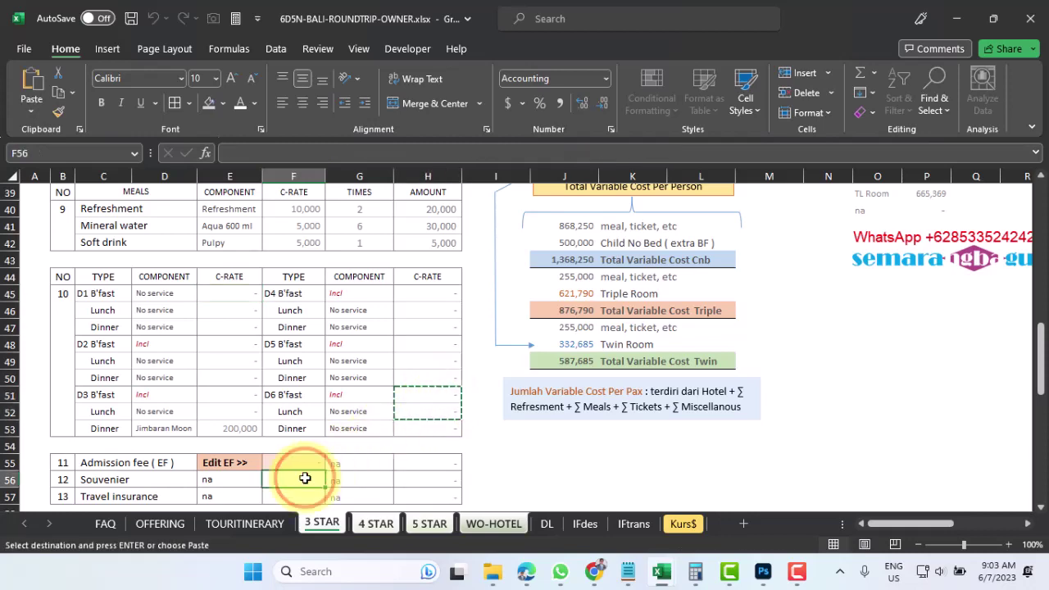
key(Return)
click(363, 479)
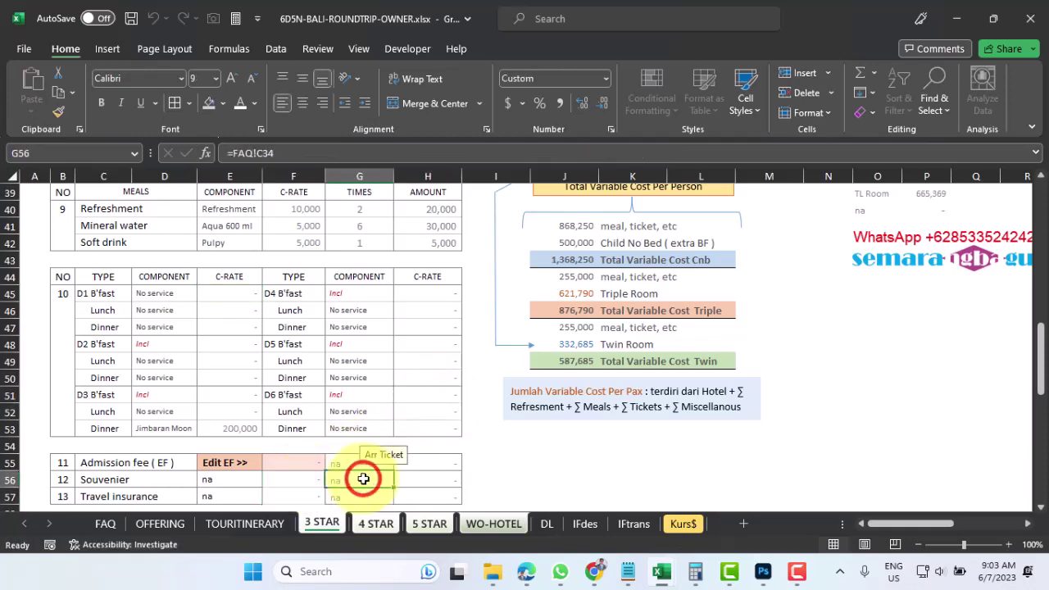
- Apply a bottom border to the Souvenier and Travel insurance cells E56:G57
scroll(363, 478, down, 2)
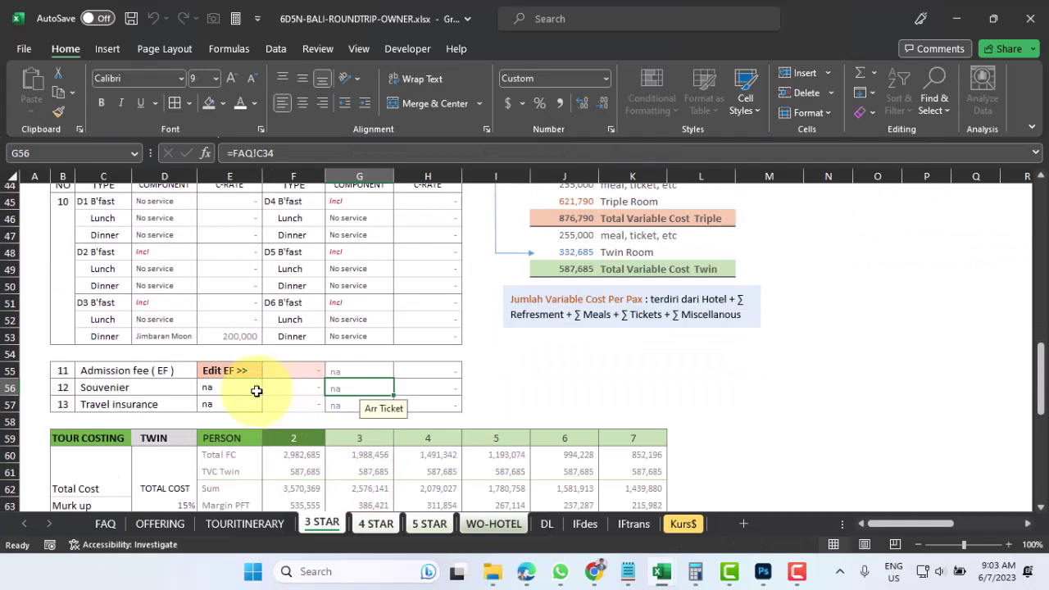
drag(257, 391, 342, 401)
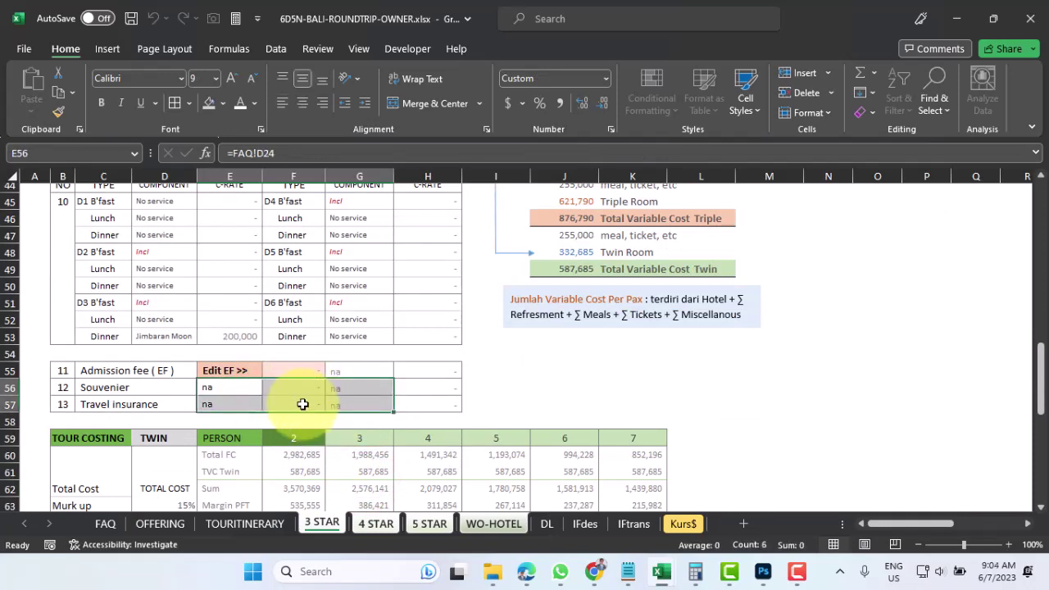
right_click(303, 404)
click(360, 473)
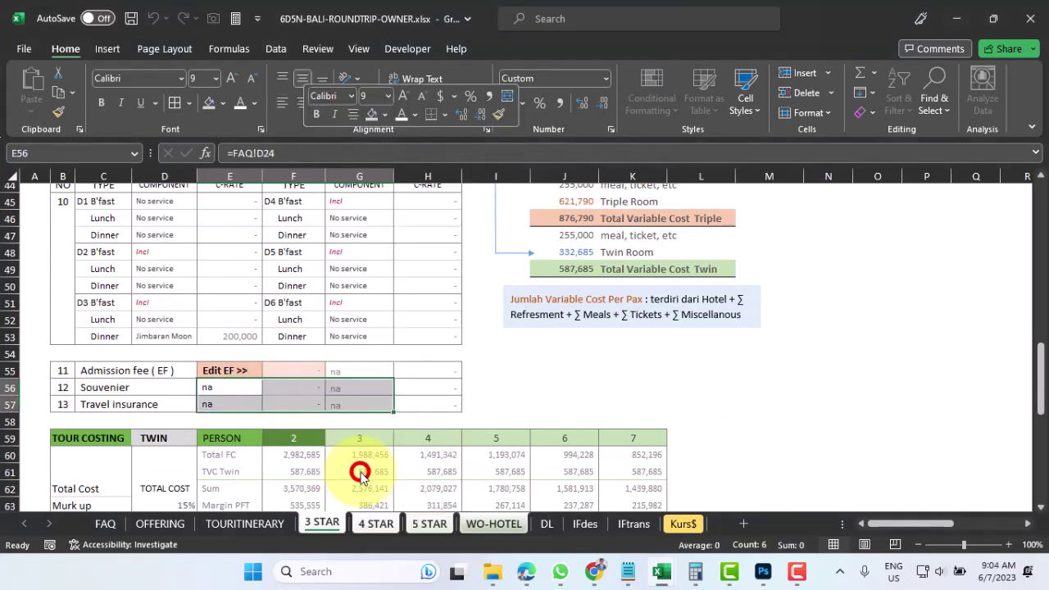
click(298, 374)
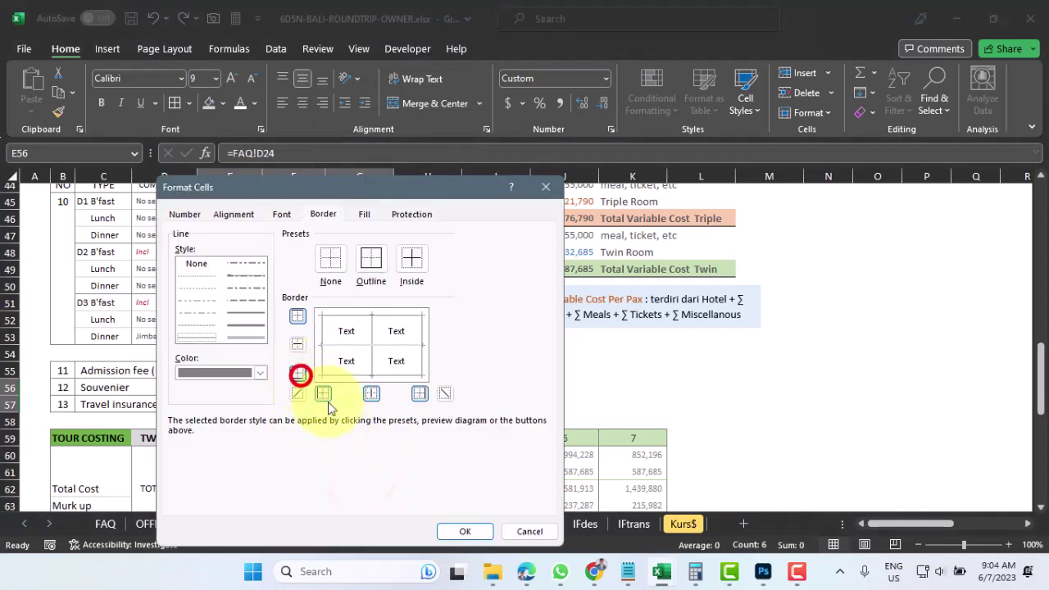
click(464, 532)
click(411, 407)
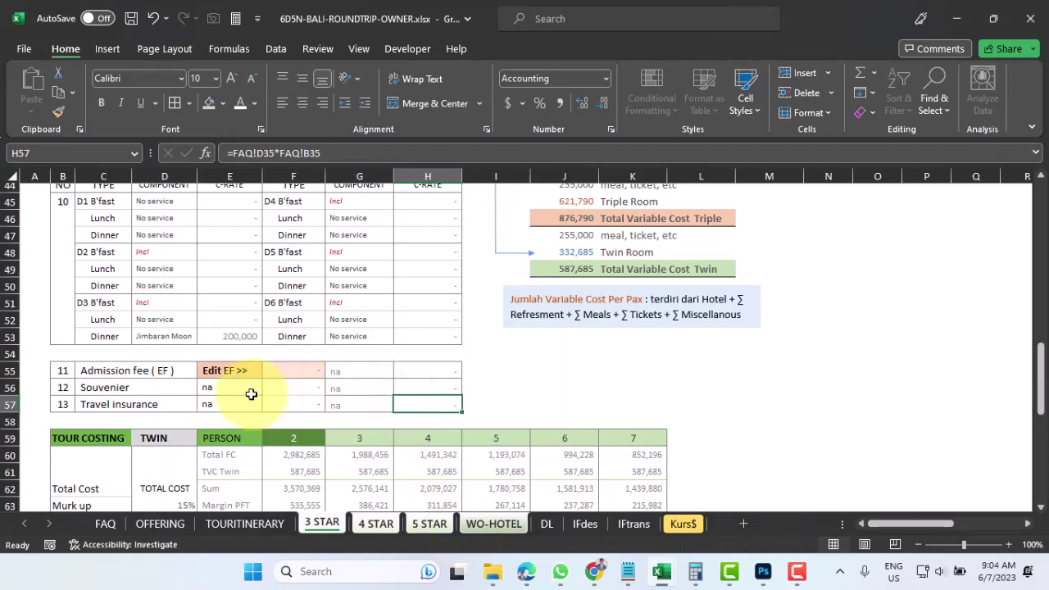
- Add a bottom border to the Souvenier row cells E56:G56 to separate them from Travel insurance
drag(242, 388, 354, 388)
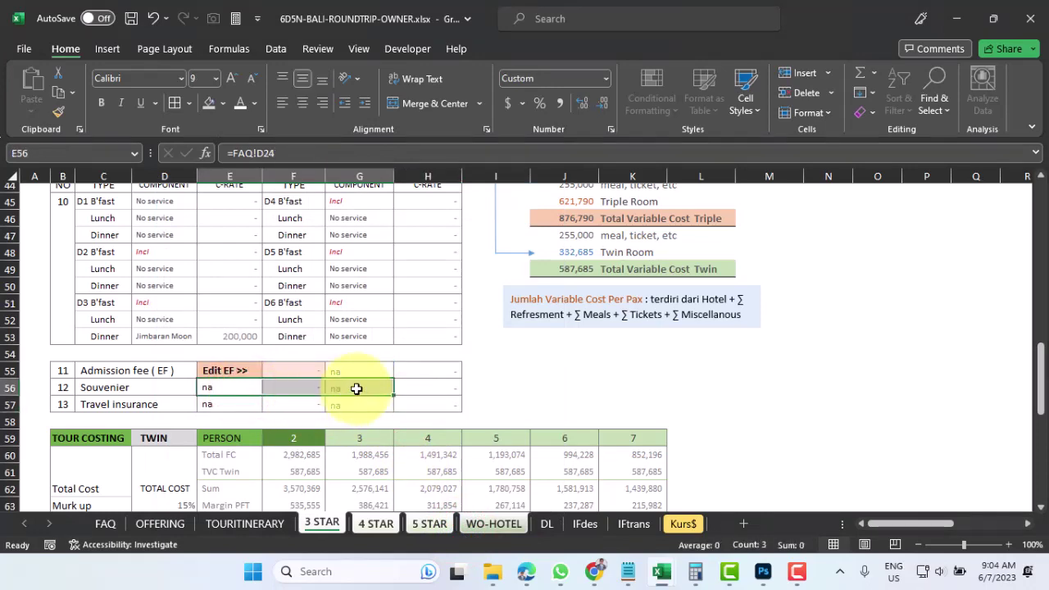
right_click(354, 389)
click(414, 473)
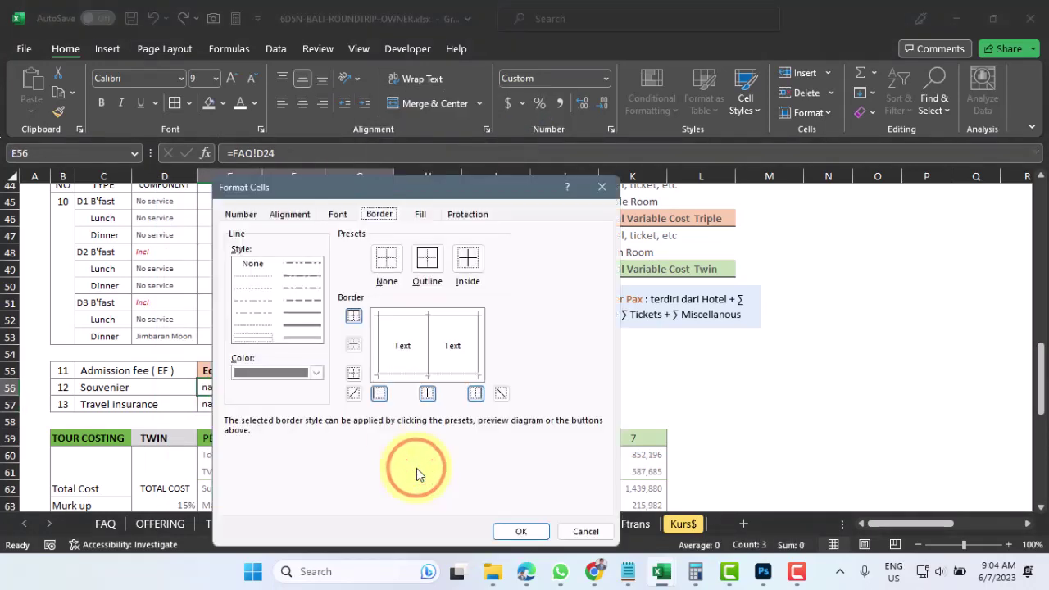
click(352, 375)
click(521, 531)
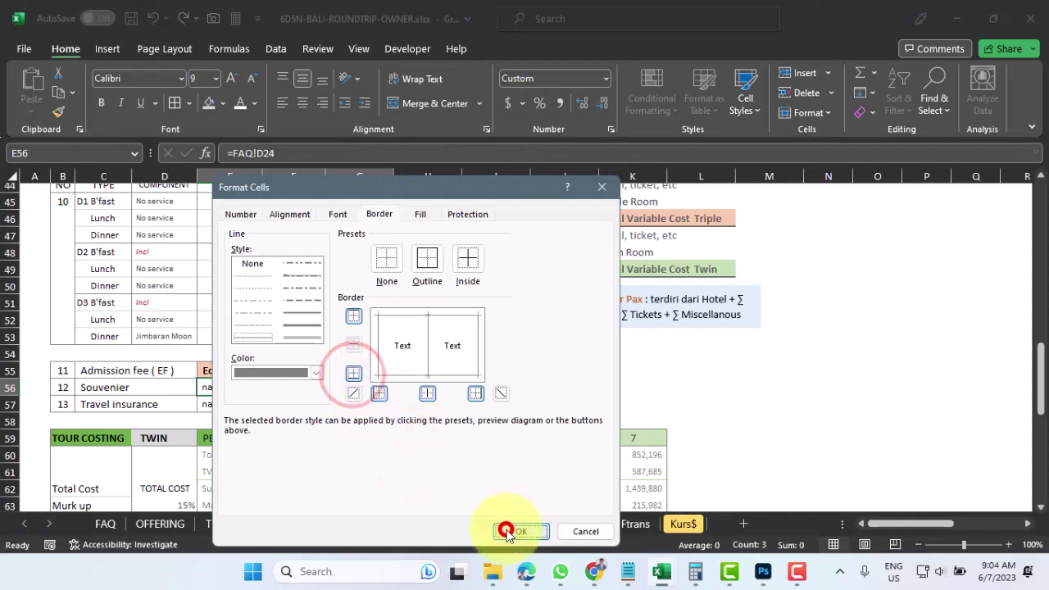
click(419, 389)
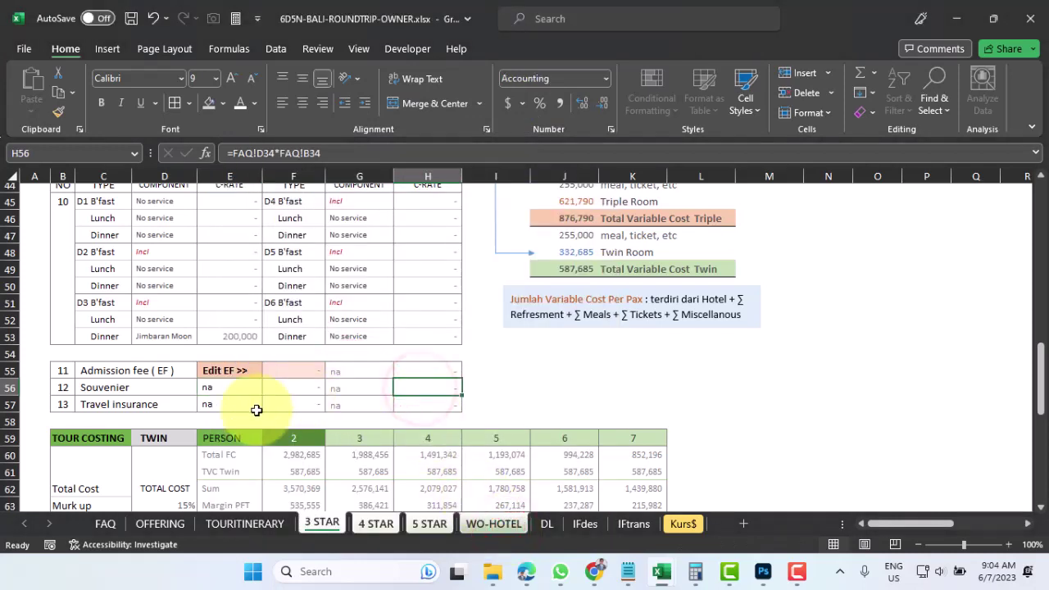
- Check the meal, Souvenier and Travel insurance rows on the 4 STAR, 5 STAR and WO-HOTEL sheets, including the formula in F56
click(380, 525)
scroll(399, 438, down, 3)
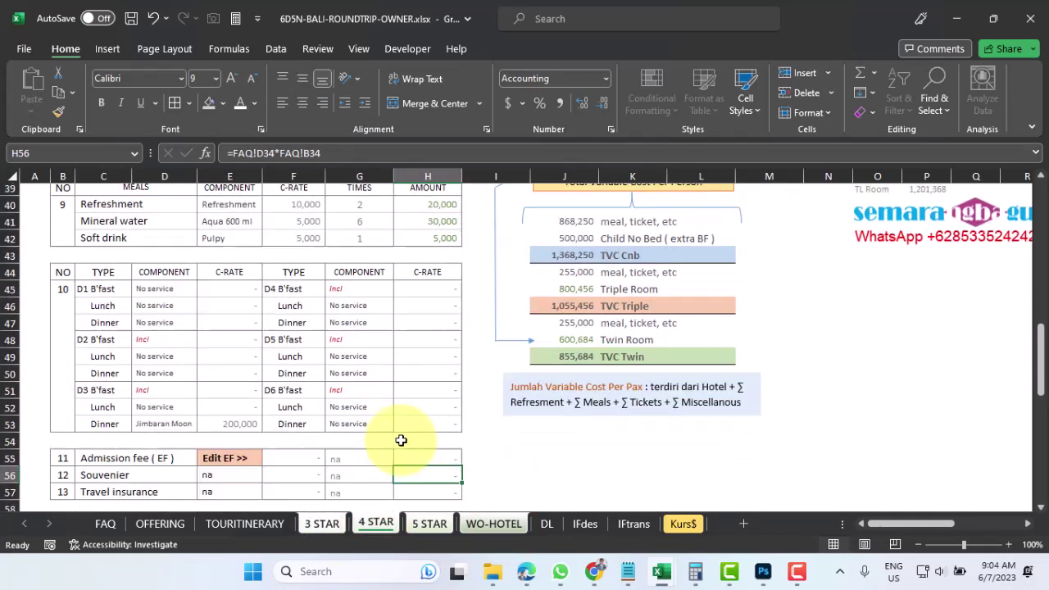
scroll(401, 440, down, 2)
click(426, 522)
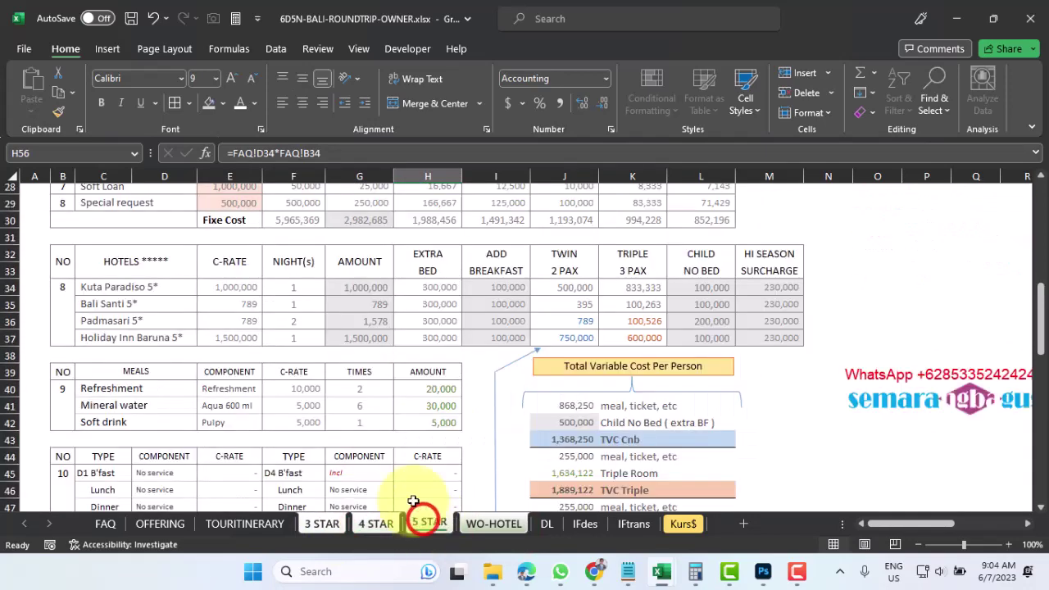
scroll(390, 422, down, 5)
click(483, 525)
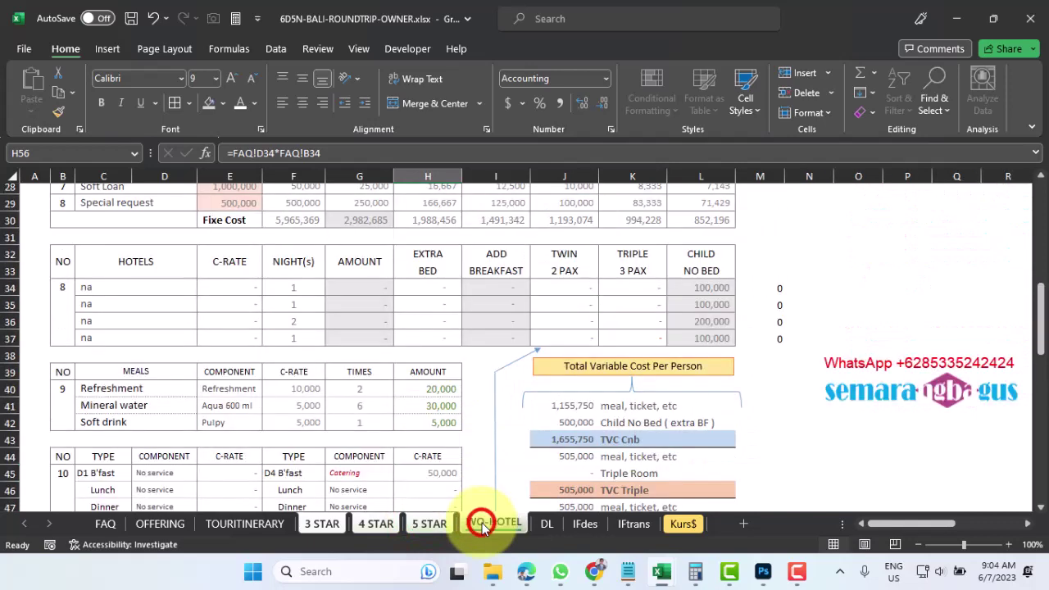
scroll(422, 443, down, 6)
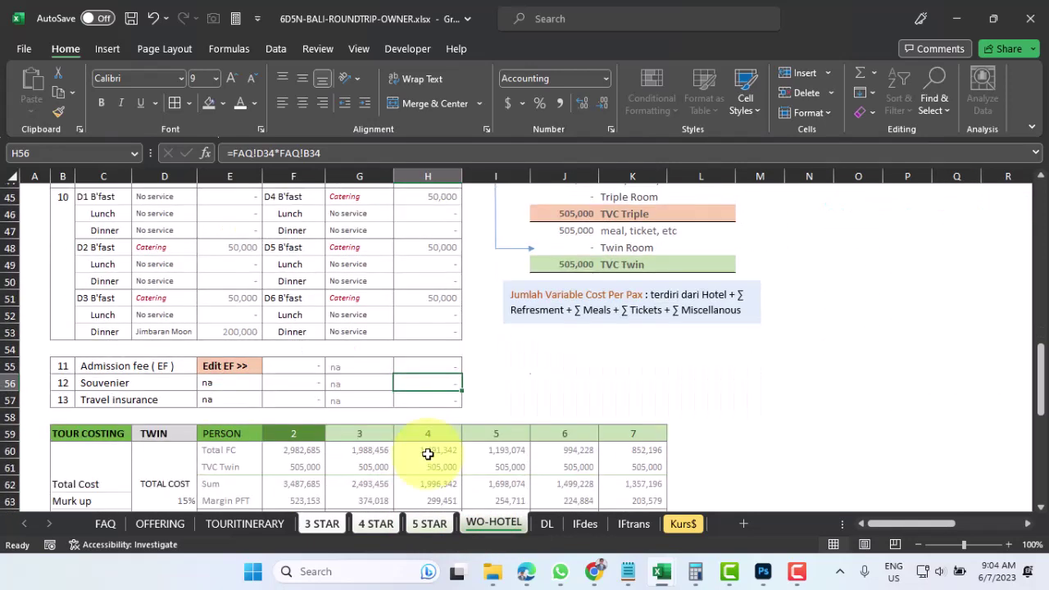
click(305, 385)
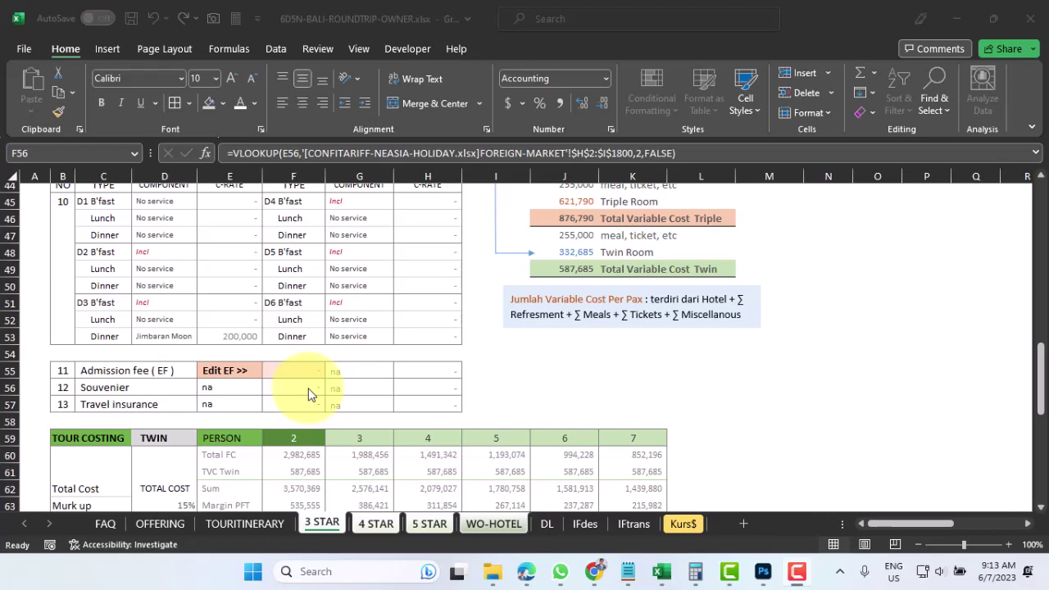
- Inspect the child variable cost total in E81 and trace the Breakfast formula in E82 to the CHILD NO BED cells L34:L37
scroll(308, 394, down, 9)
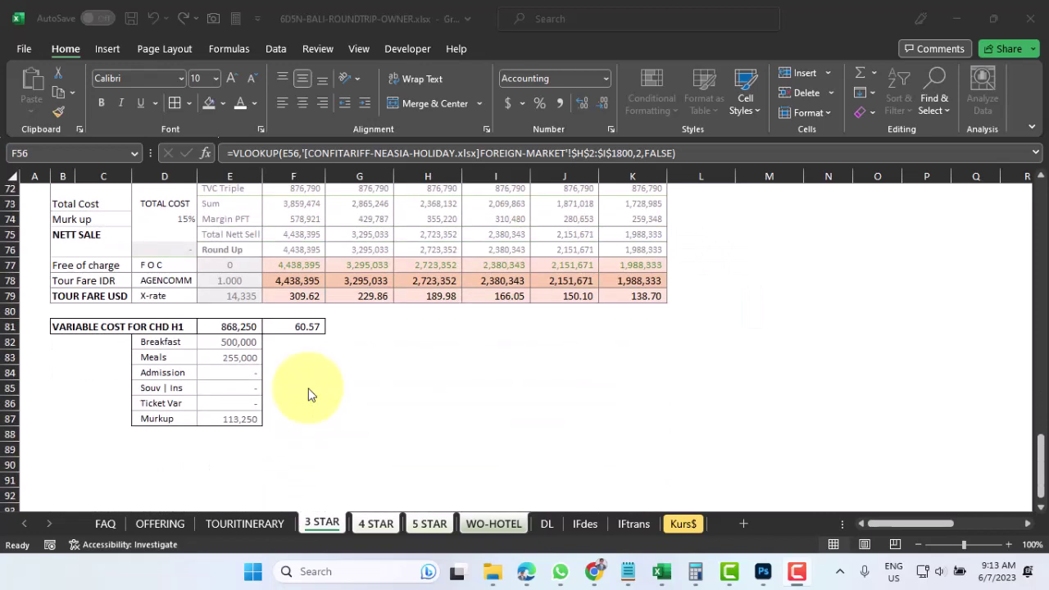
click(237, 327)
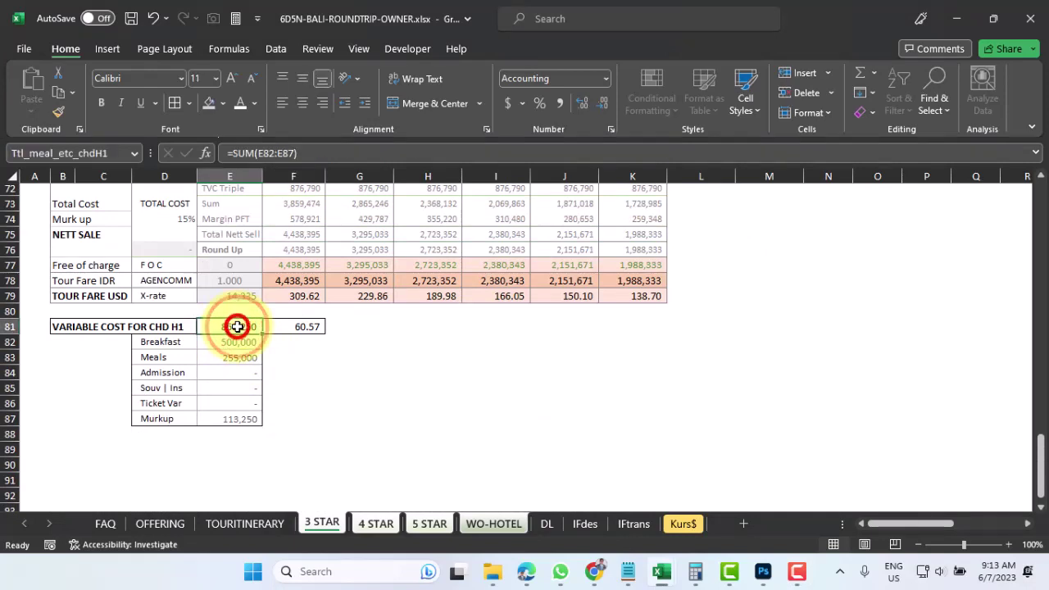
click(235, 343)
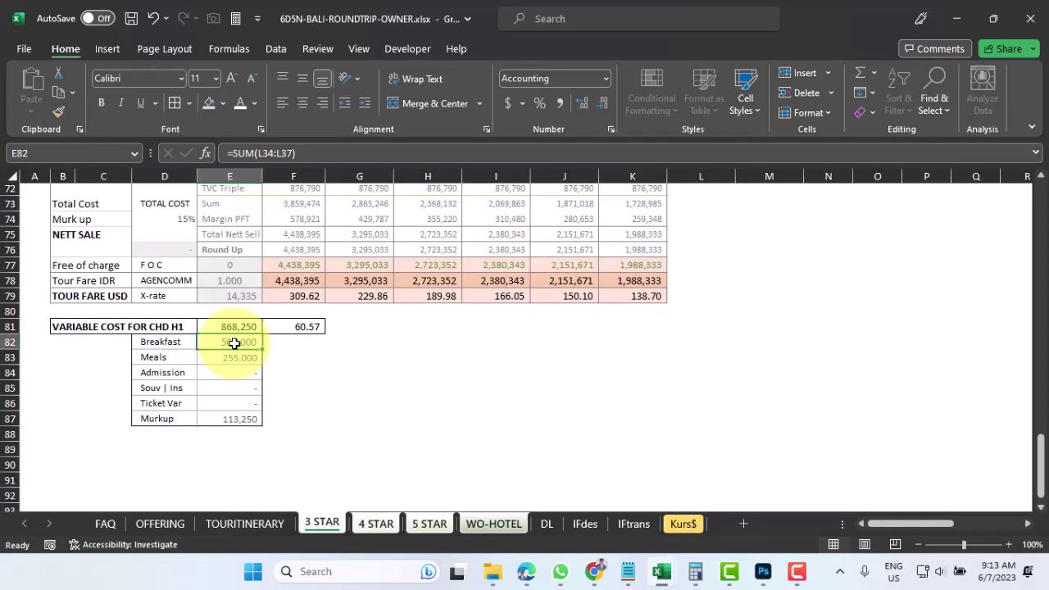
scroll(234, 343, up, 6)
scroll(576, 285, up, 5)
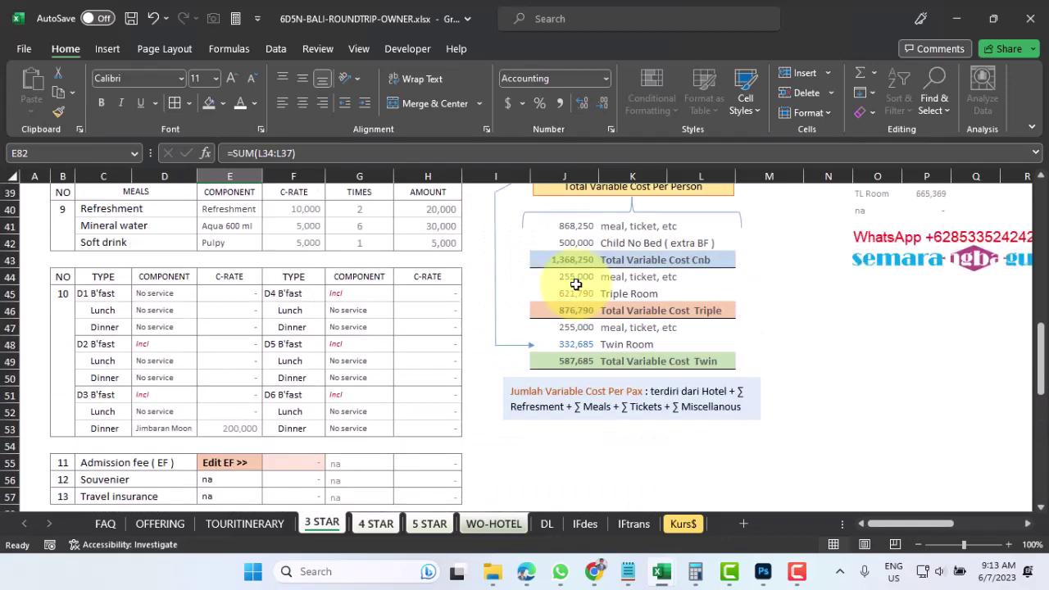
drag(714, 245, 714, 312)
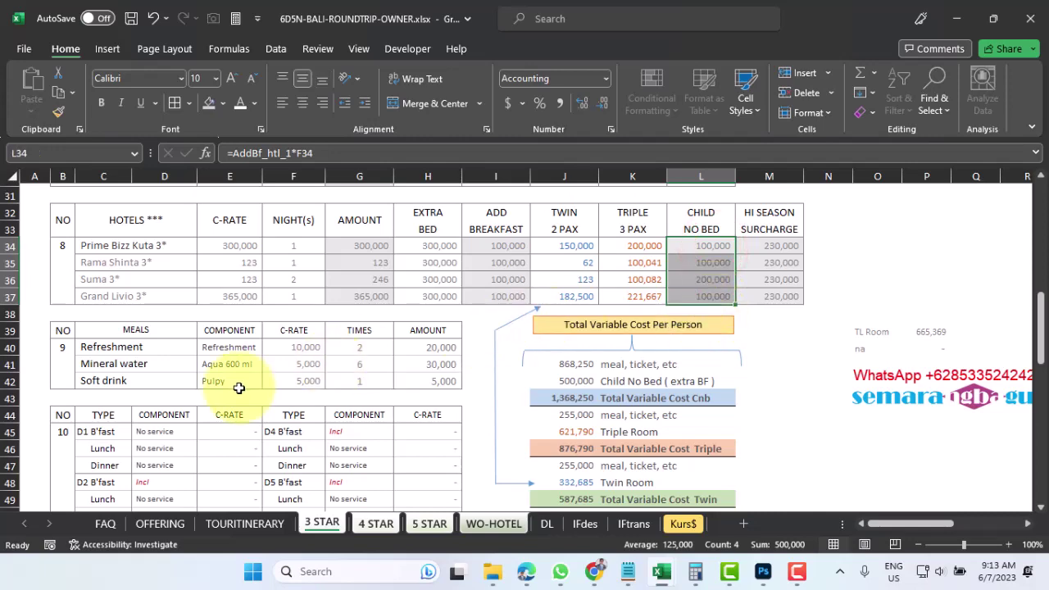
- Inspect the Meals, Admission, Souv | Ins and Ticket Var formulas in E83:E86 of the child variable cost breakdown
scroll(246, 410, down, 13)
scroll(246, 409, down, 1)
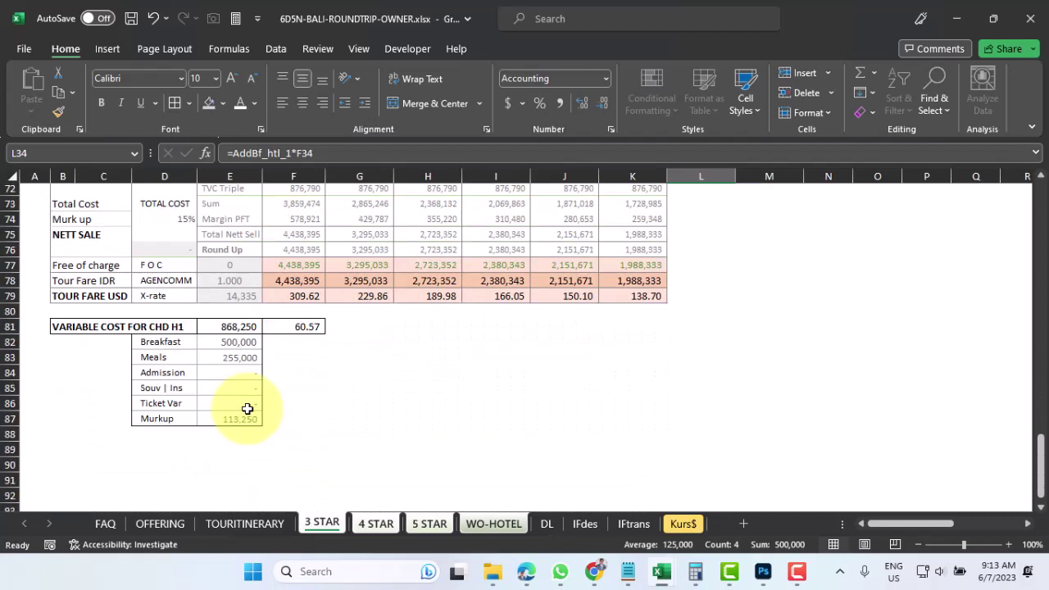
click(244, 362)
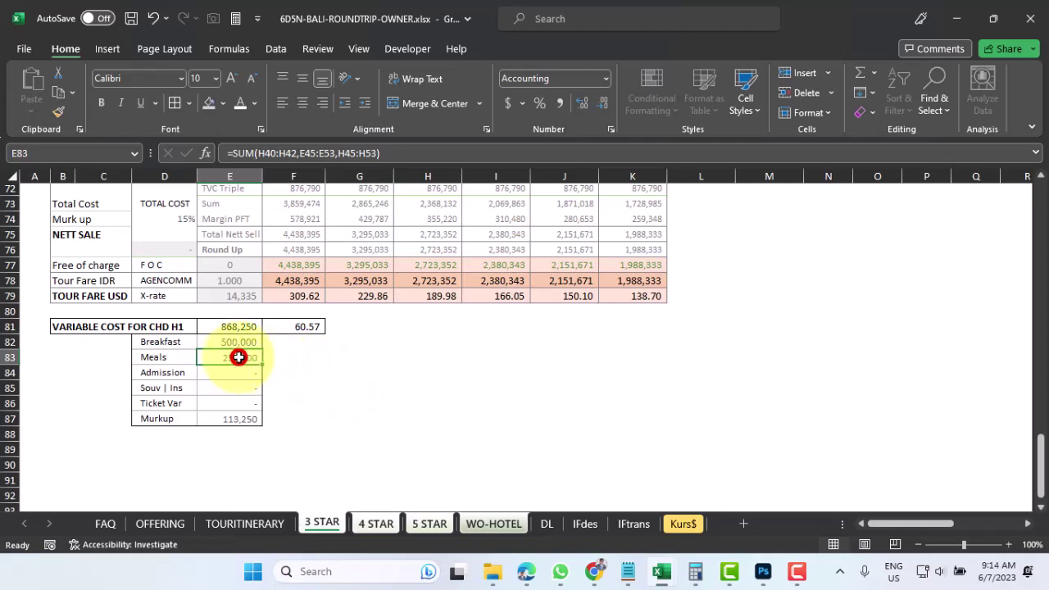
click(238, 373)
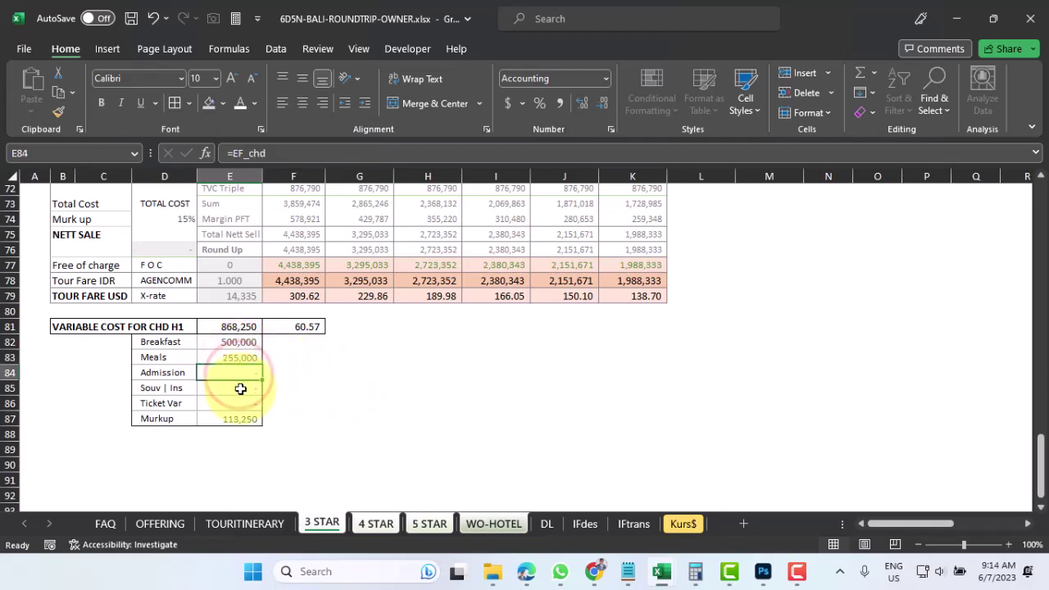
click(240, 388)
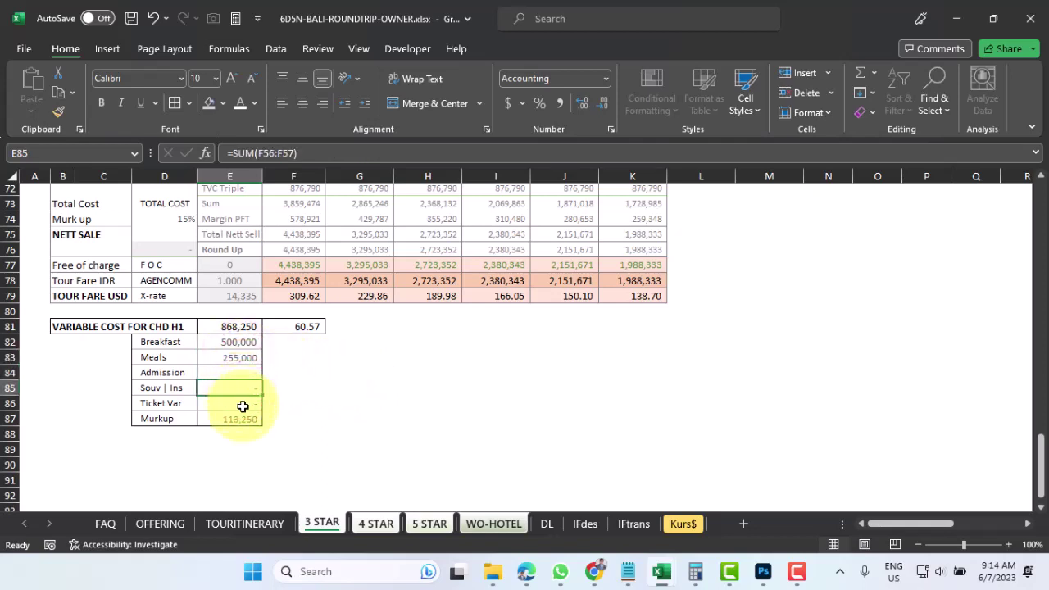
click(241, 404)
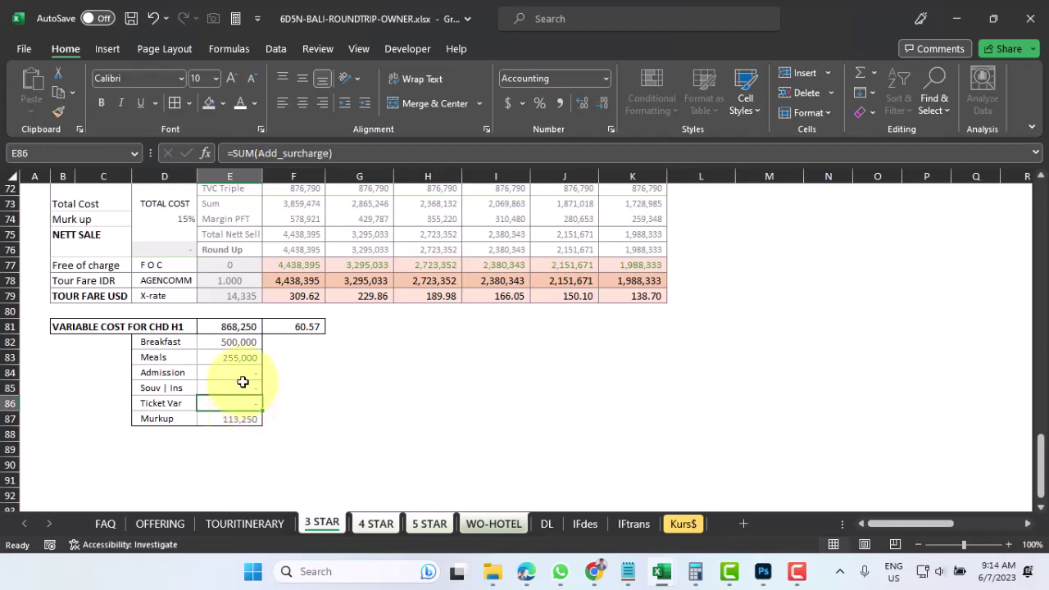
- Review the supporting units and tickets on the FAQ sheet, checking the Souvenier and Insurance entries in D24 and D25
click(105, 523)
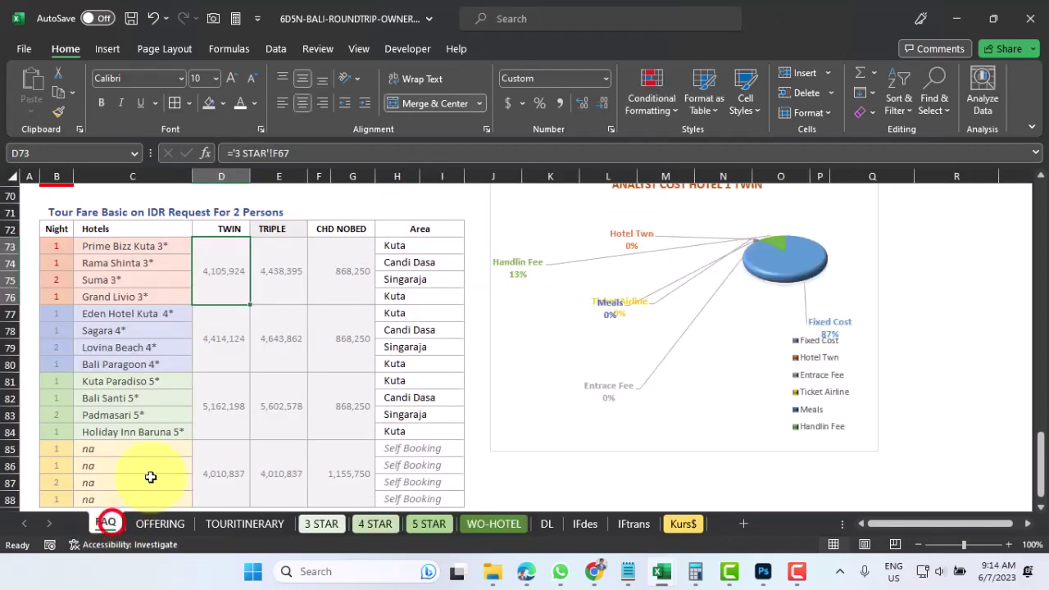
scroll(210, 413, up, 20)
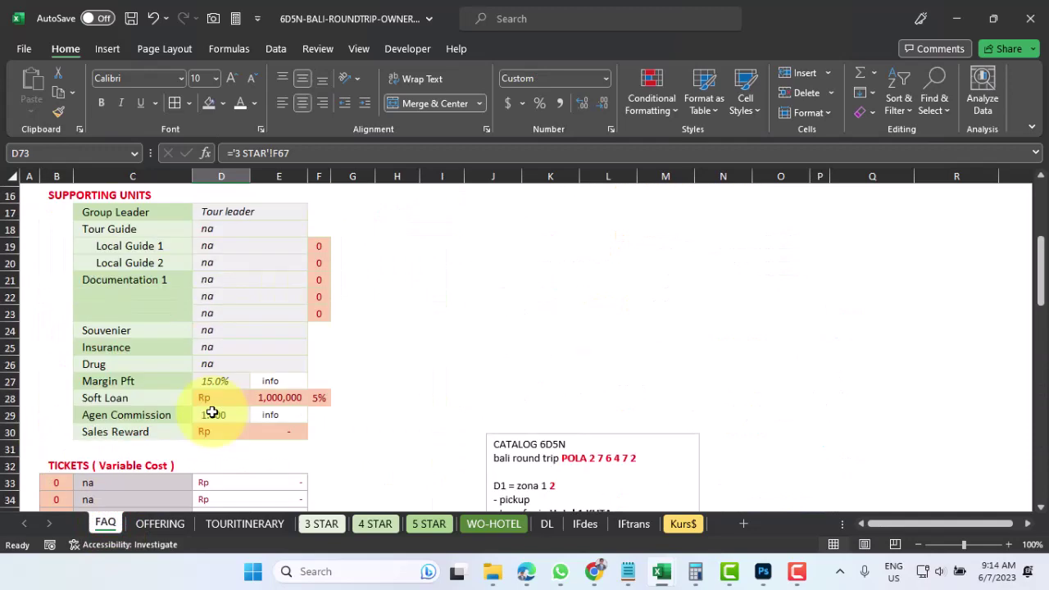
scroll(211, 412, up, 2)
scroll(211, 412, down, 6)
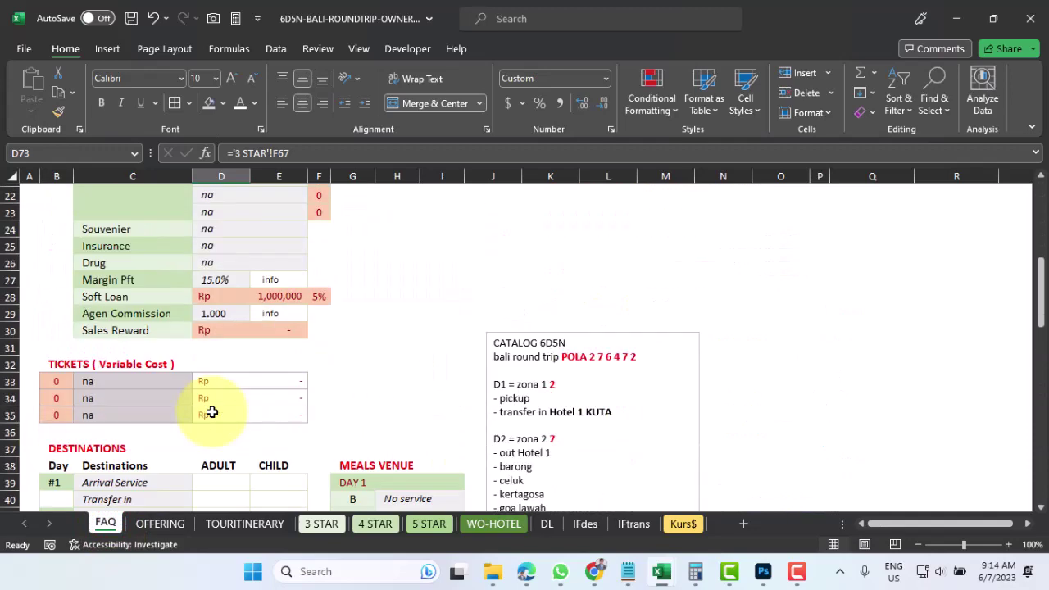
click(213, 279)
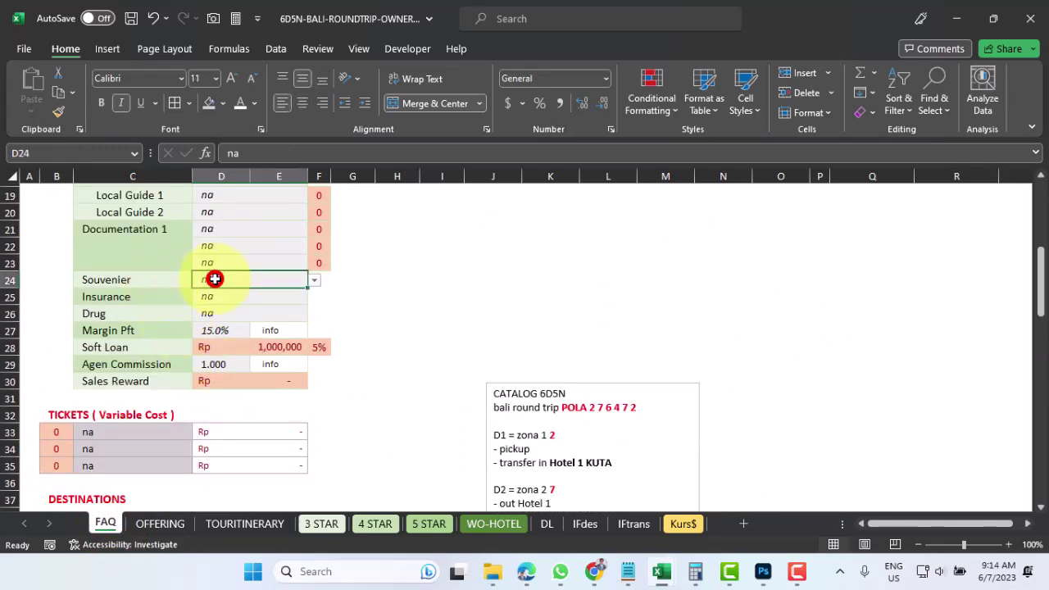
click(215, 297)
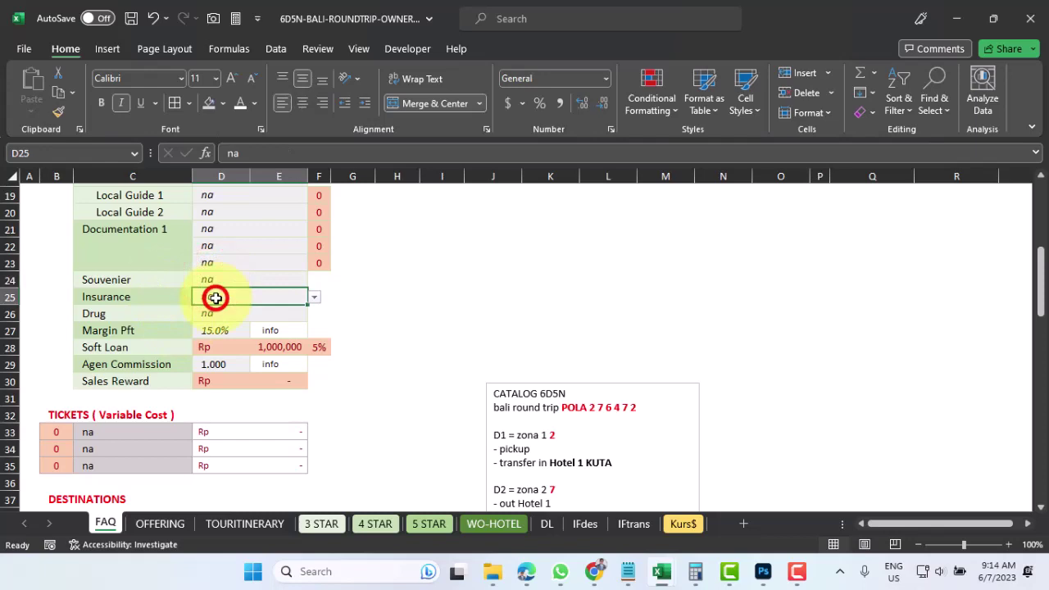
- Examine the Murkup formula in E87 on the 3 STAR sheet and the cost cells E82:E86 it is based on
click(324, 525)
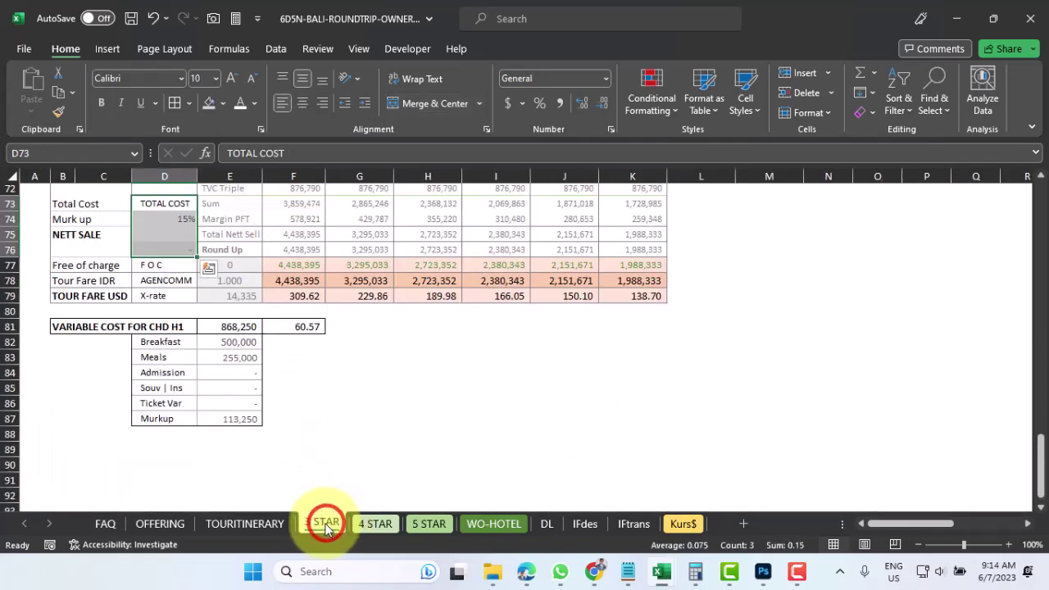
click(238, 419)
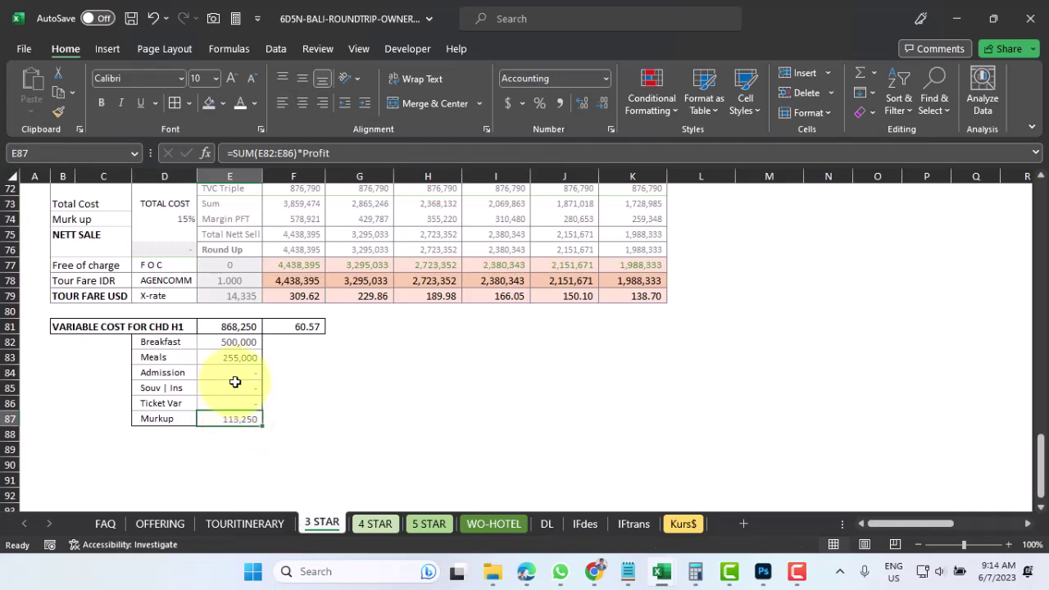
drag(233, 342, 232, 403)
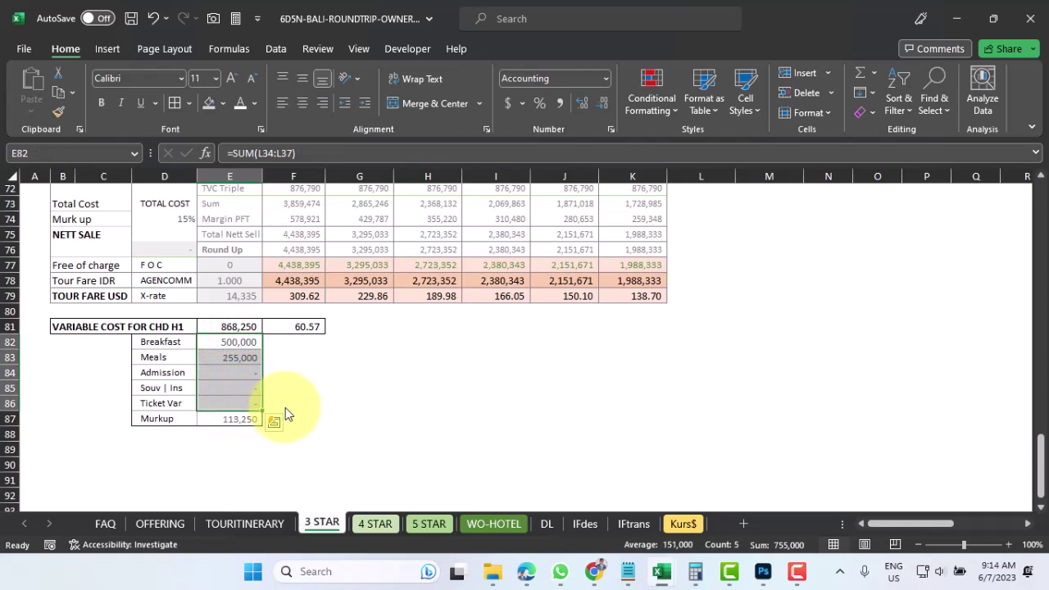
click(235, 421)
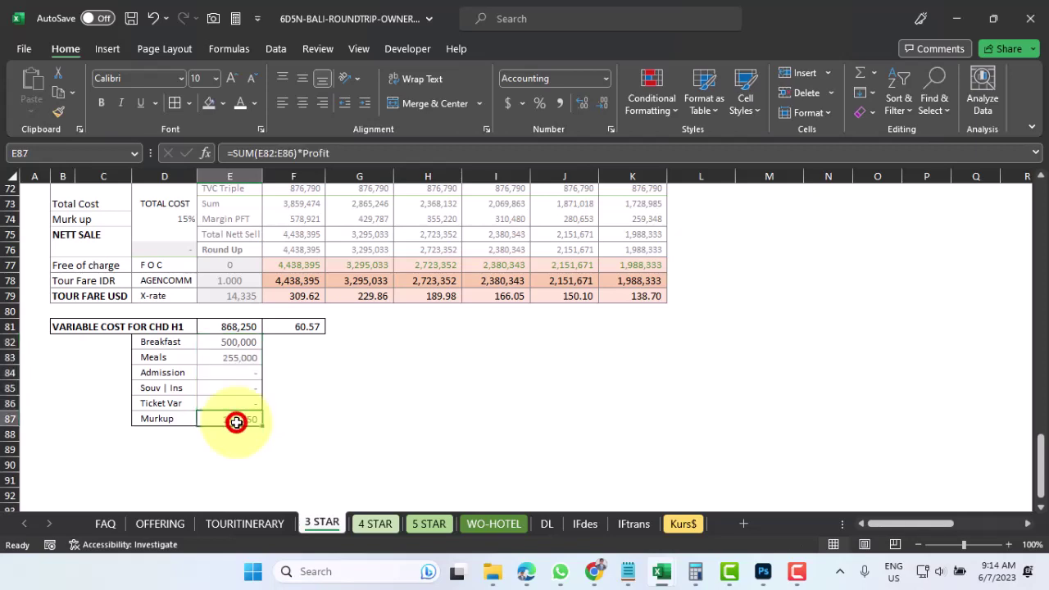
- Open Calculator, work out 15% of 755,000 to verify the child markup, and return to the workbook
click(344, 573)
text(CAL)
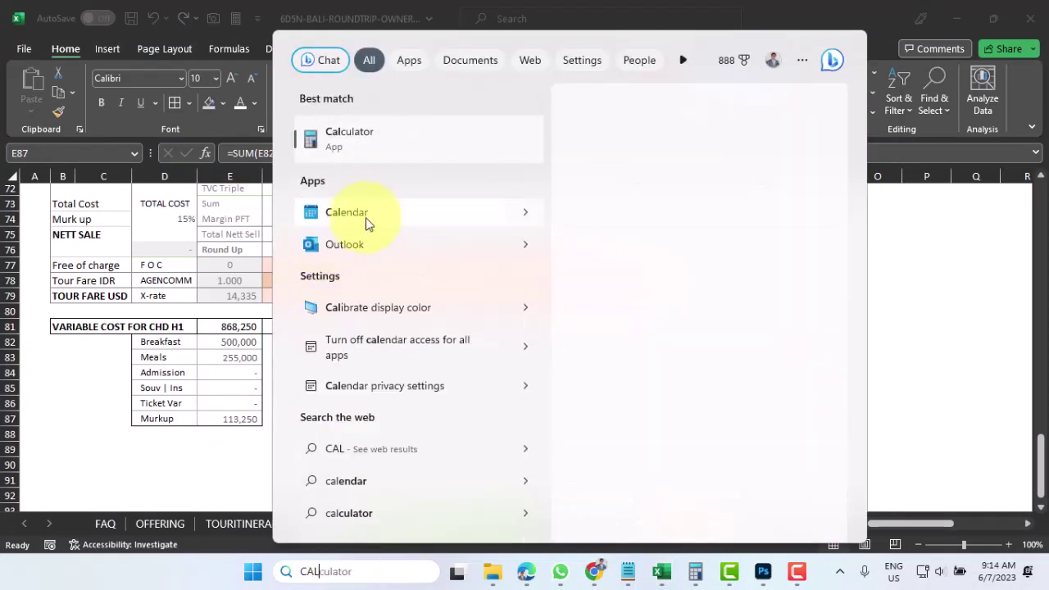
click(360, 149)
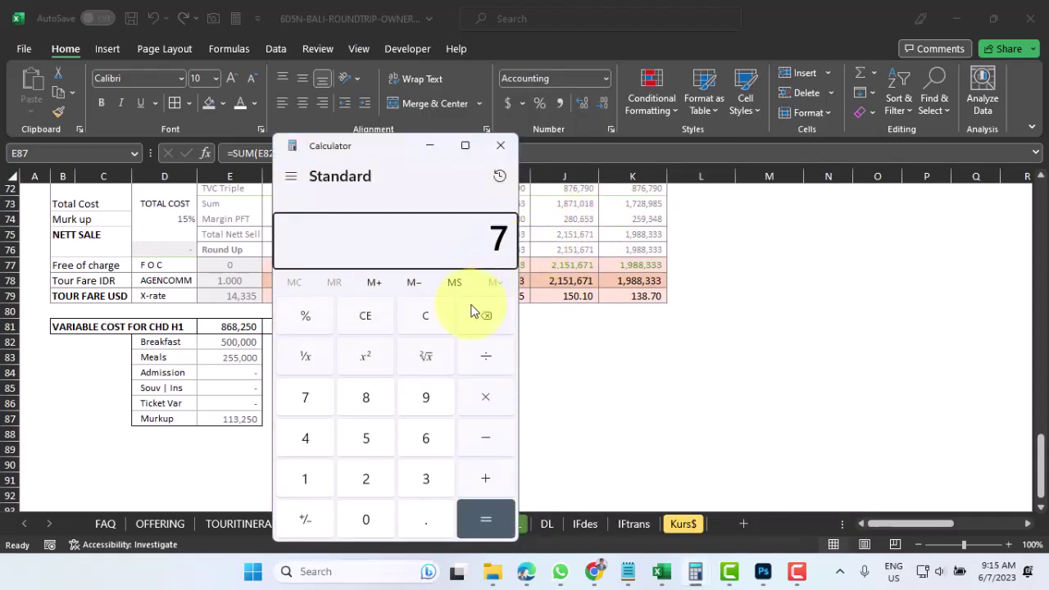
text(55,)
text(00)
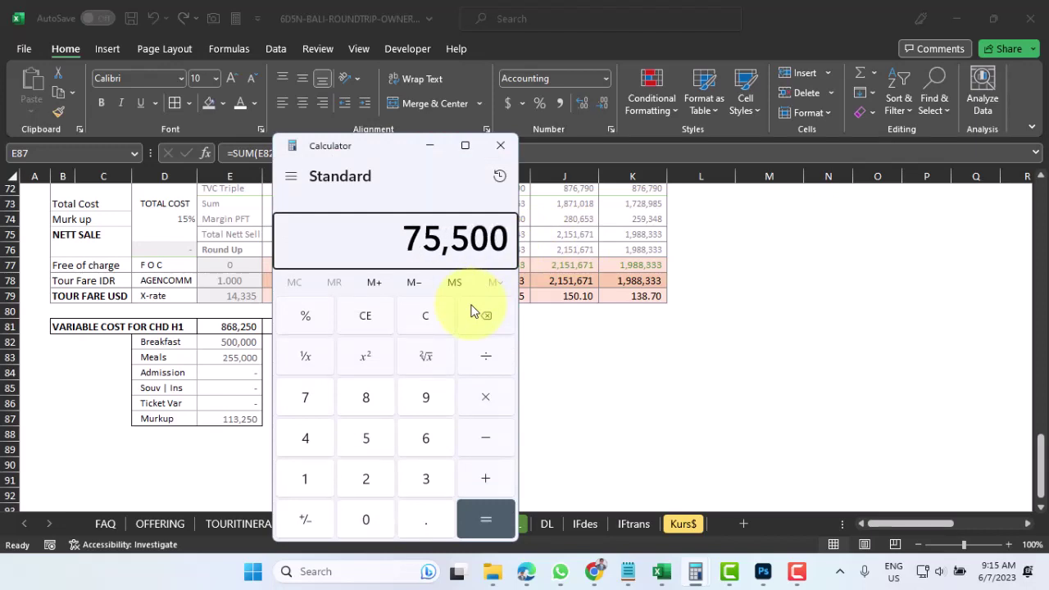
text(0)
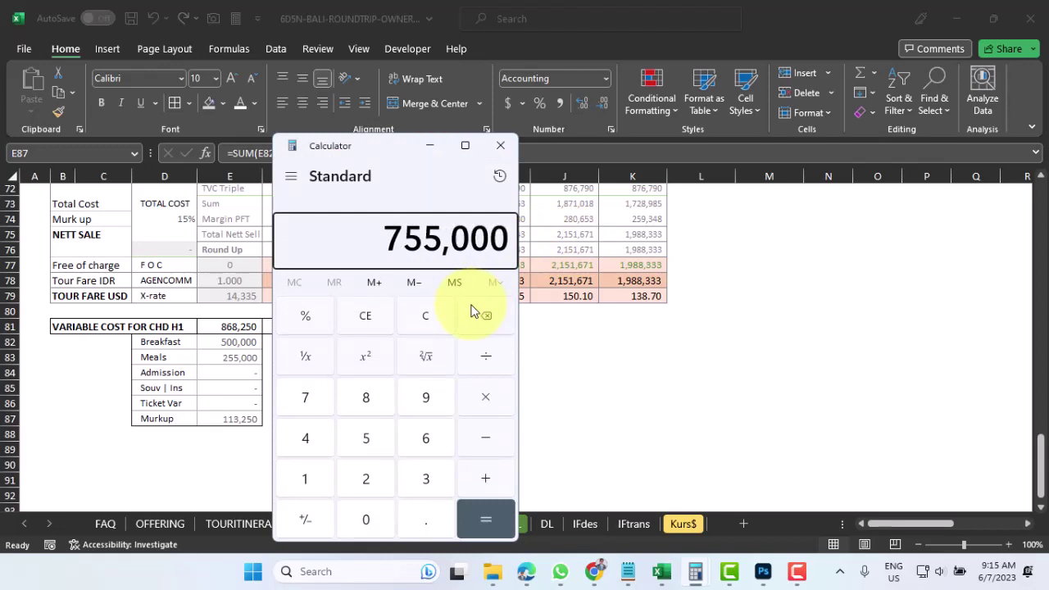
click(485, 479)
click(305, 479)
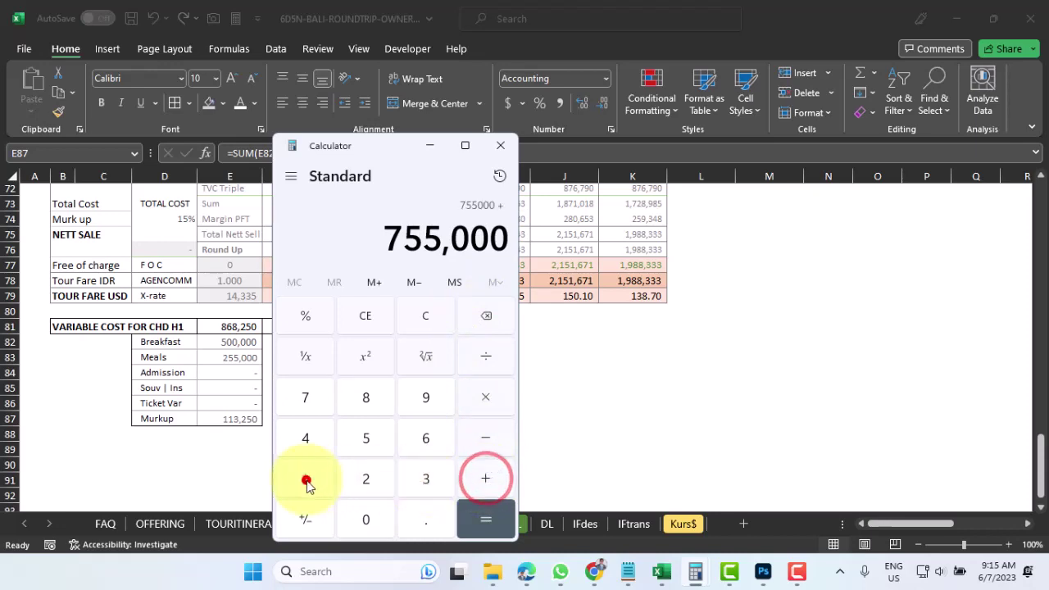
click(366, 440)
click(305, 318)
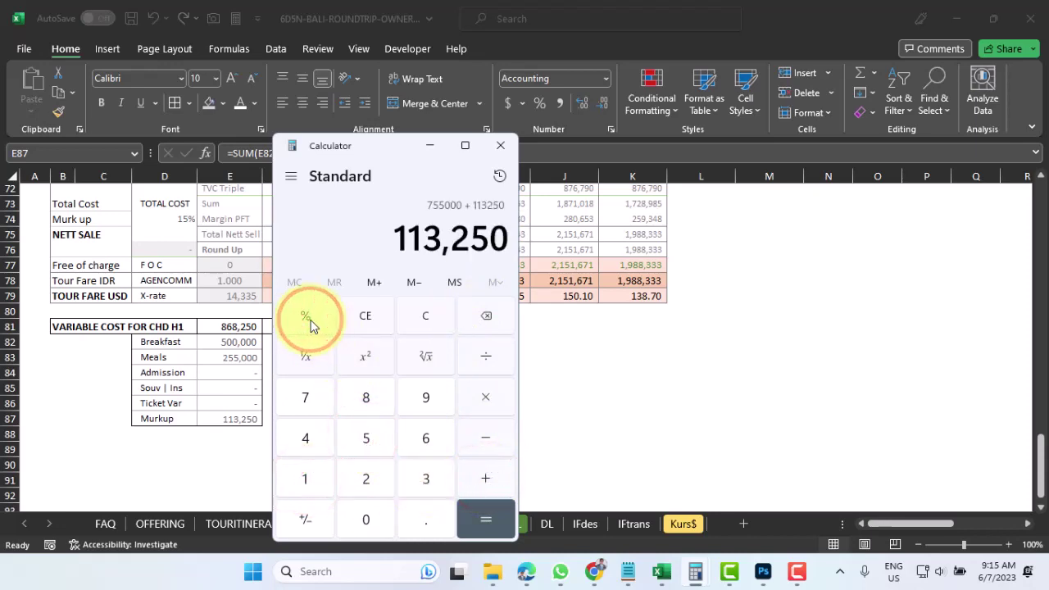
click(405, 246)
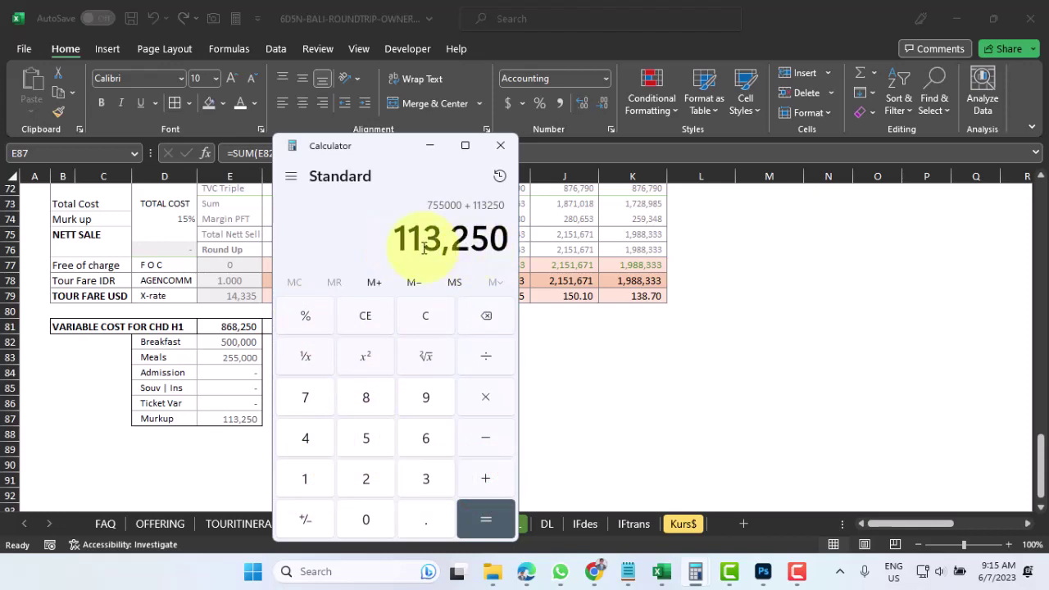
click(431, 146)
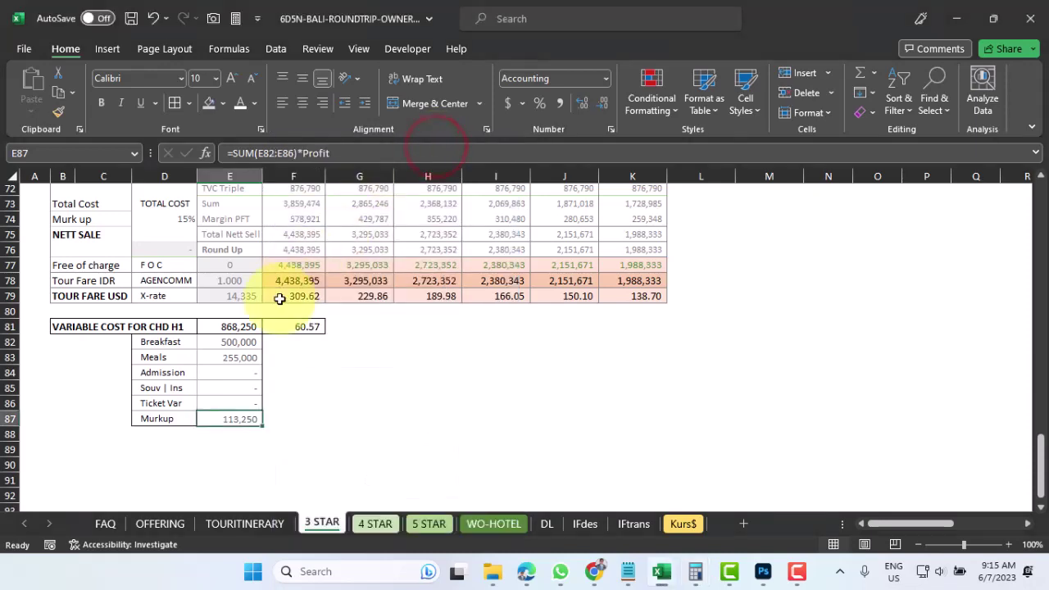
- Inspect the child cost total in E81 and its USD conversion in F81, and view the exchange rate on the Kurs$ sheet
click(230, 327)
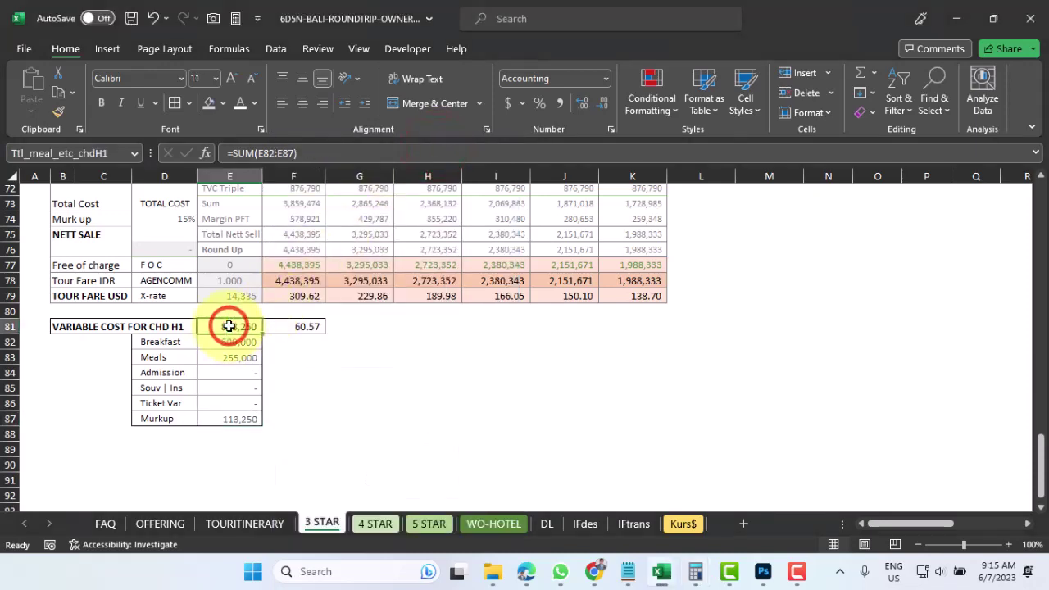
click(304, 327)
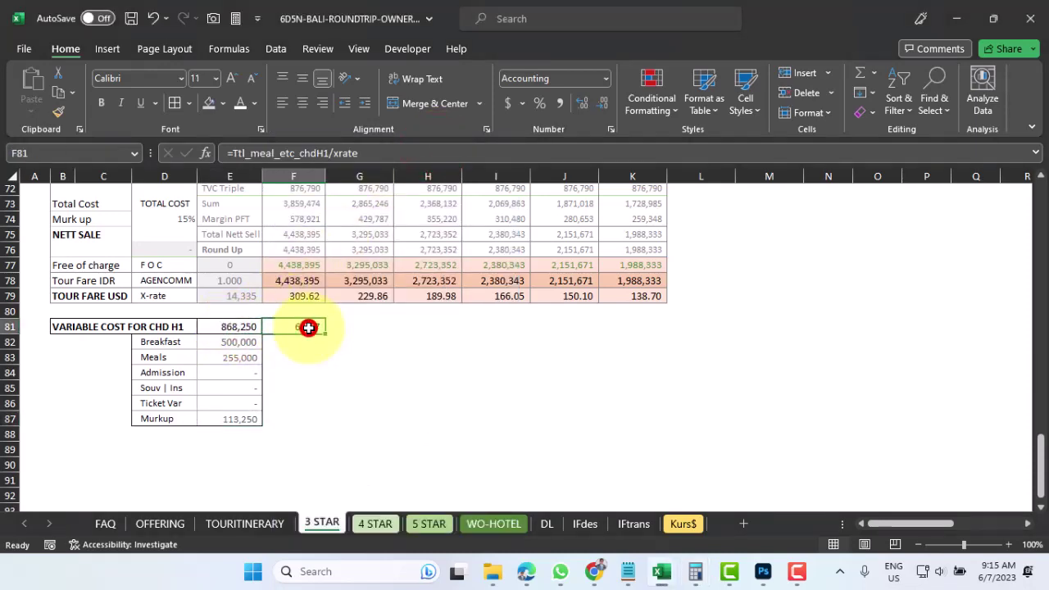
click(683, 524)
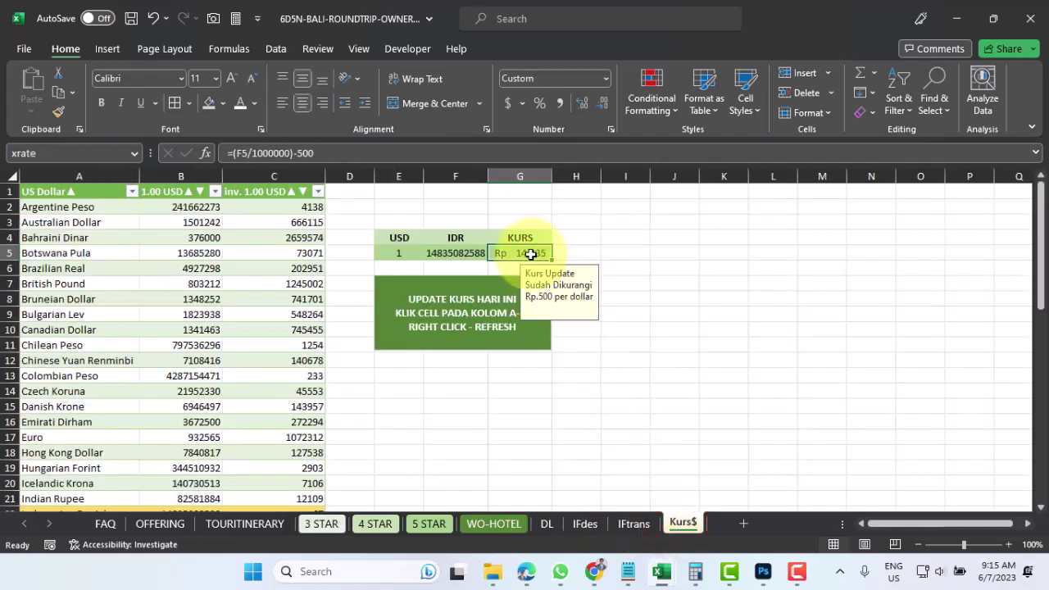
- Refresh the currency rate table on the Kurs$ sheet from its external data source, allowing the connection
right_click(200, 269)
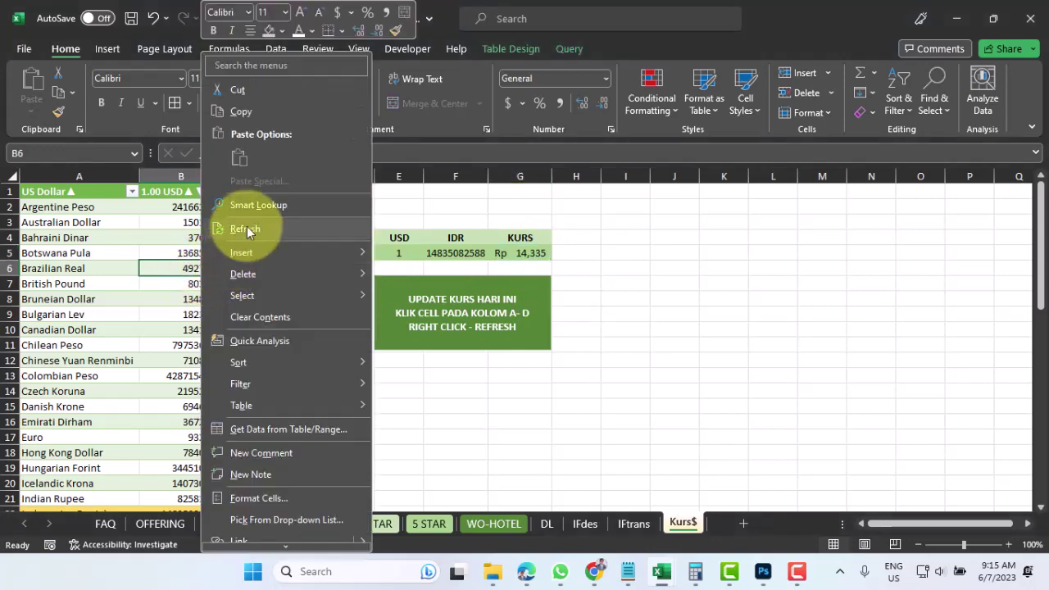
click(247, 225)
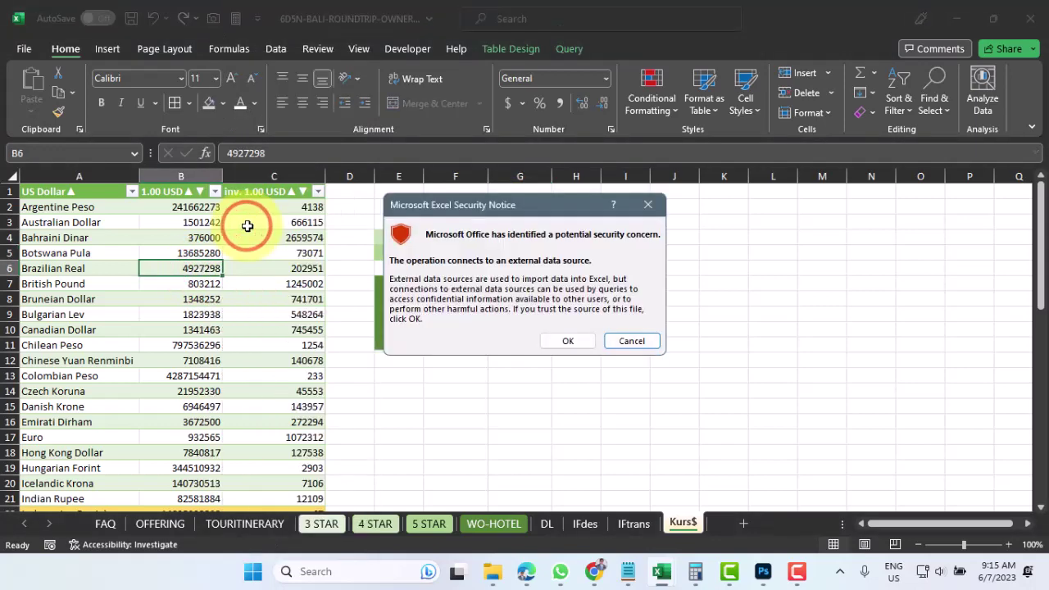
click(567, 341)
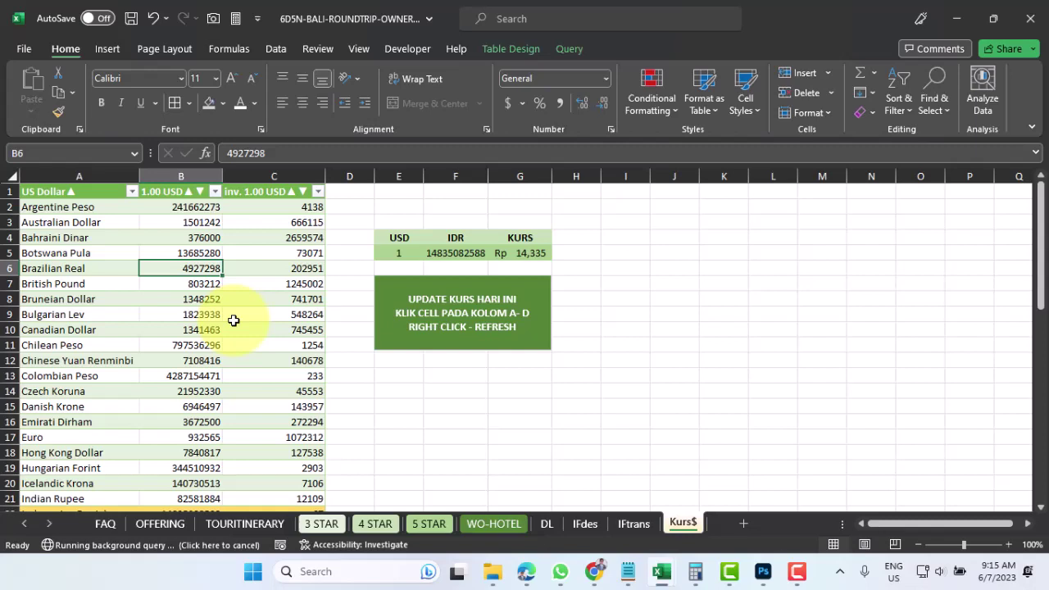
click(216, 291)
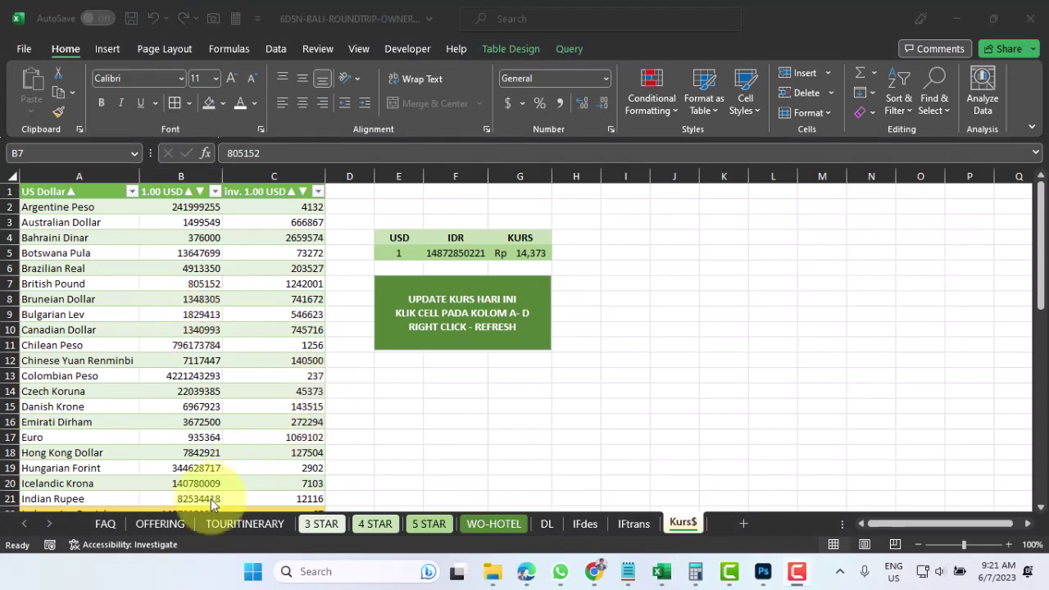
- Select the meals tables in B39:H53 on the 3 STAR sheet to review the components and rates
click(328, 531)
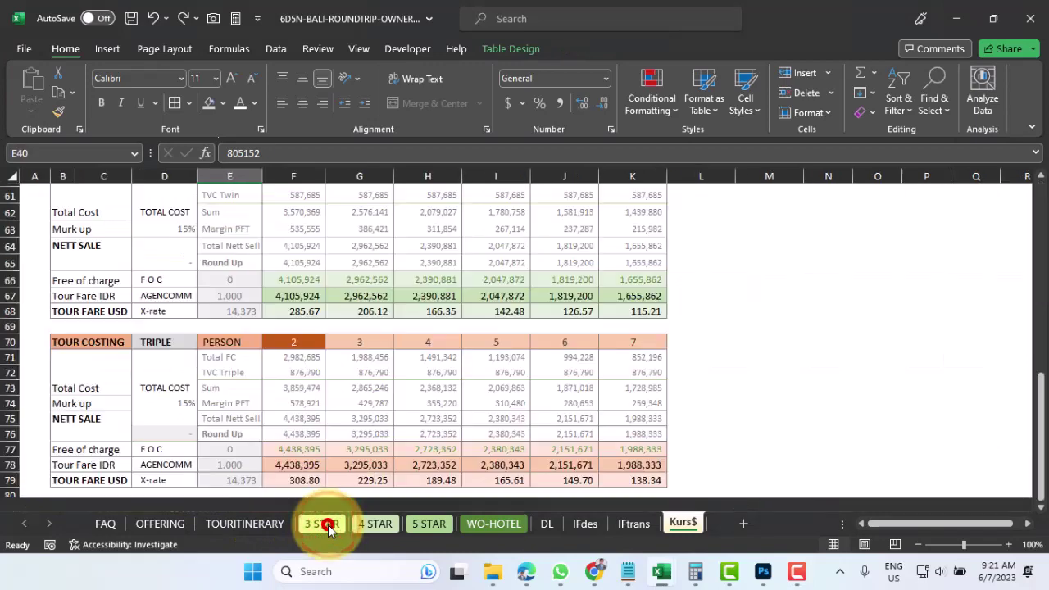
scroll(280, 390, up, 10)
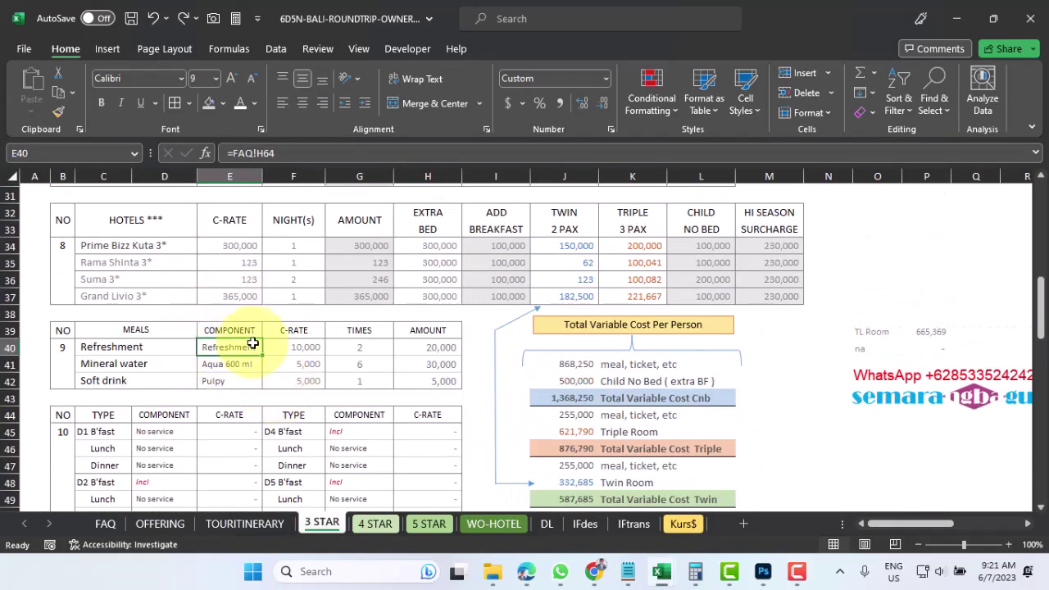
click(56, 330)
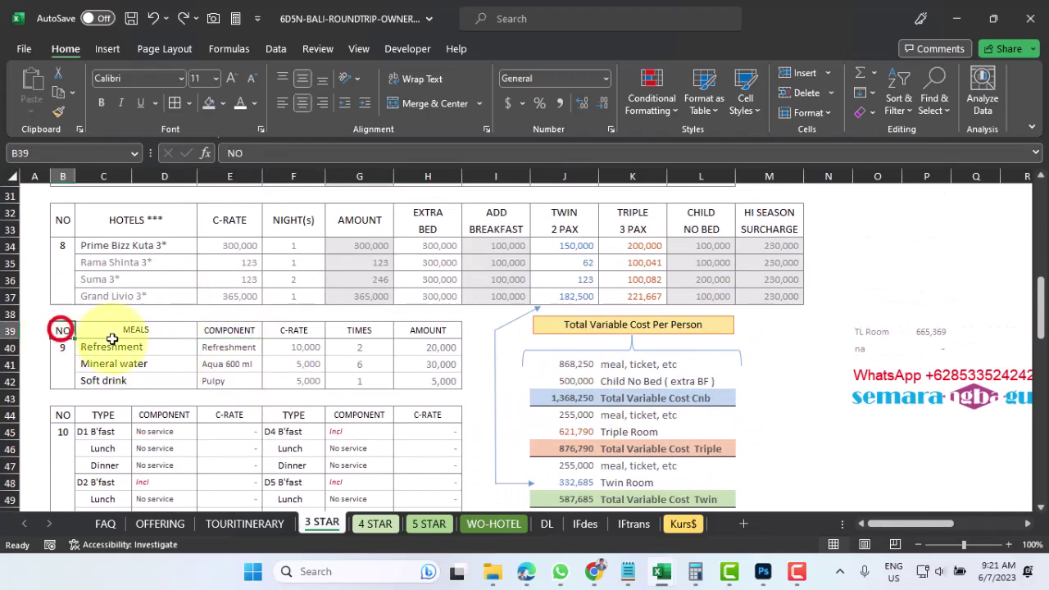
scroll(445, 339, down, 3)
shift+click(445, 429)
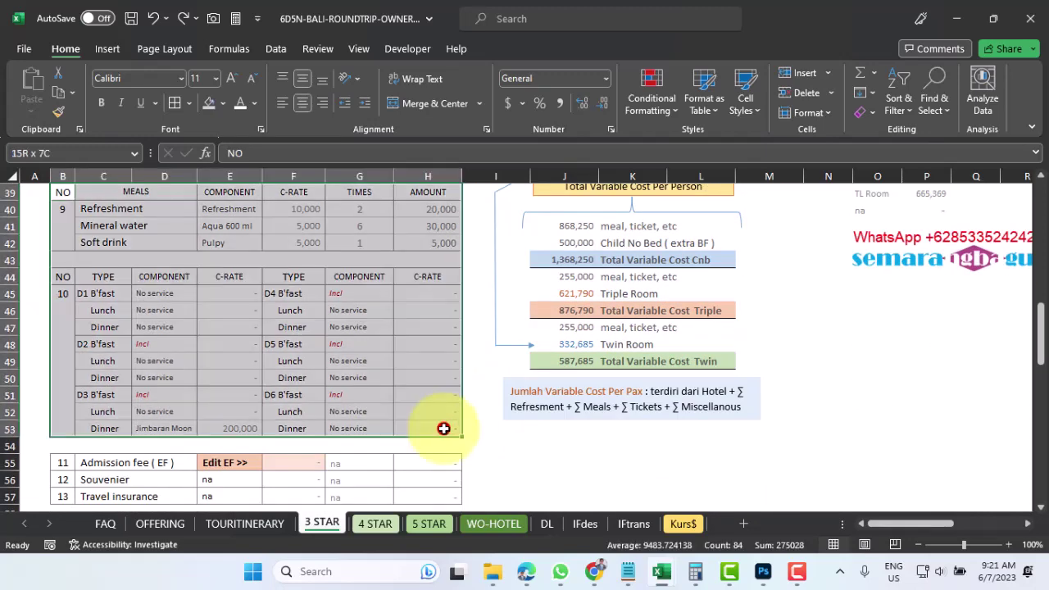
scroll(444, 428, up, 1)
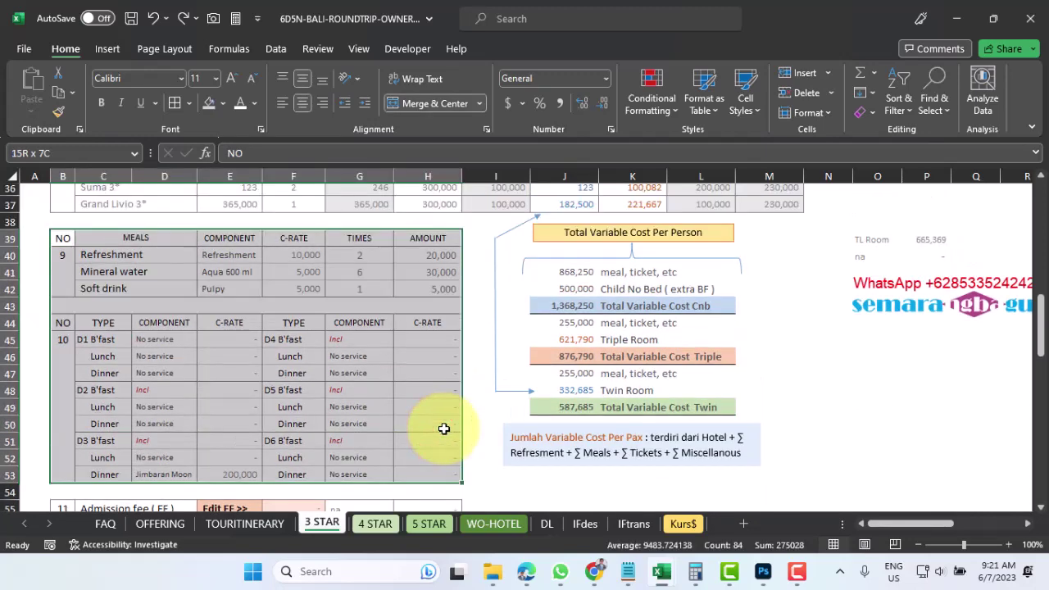
- Make the FAQ references in the refreshment, mineral water and soft drink component cells E40:E42 absolute ($H$64 to $H$66)
click(229, 255)
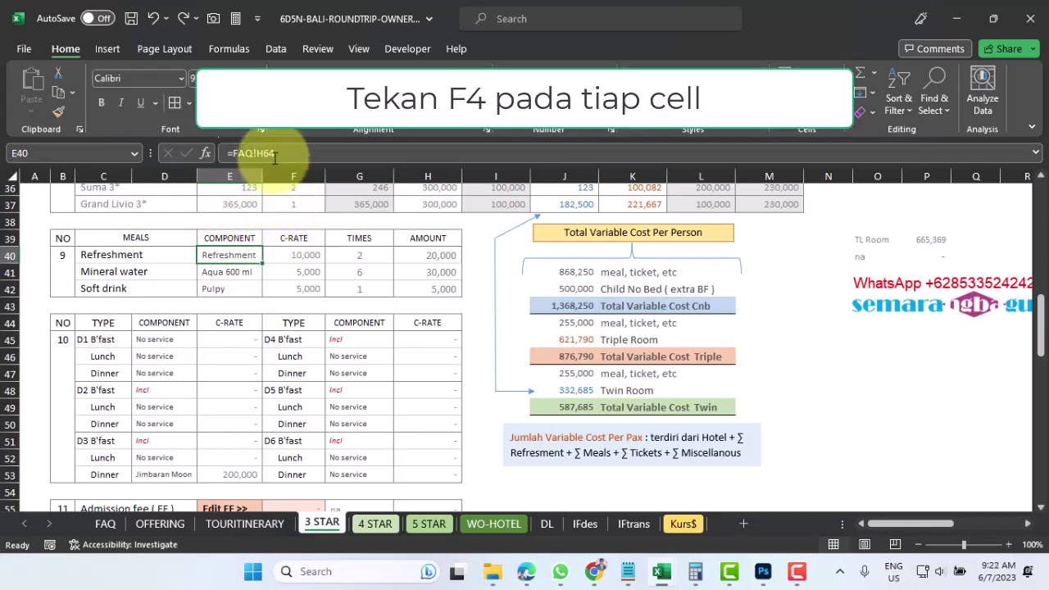
click(264, 153)
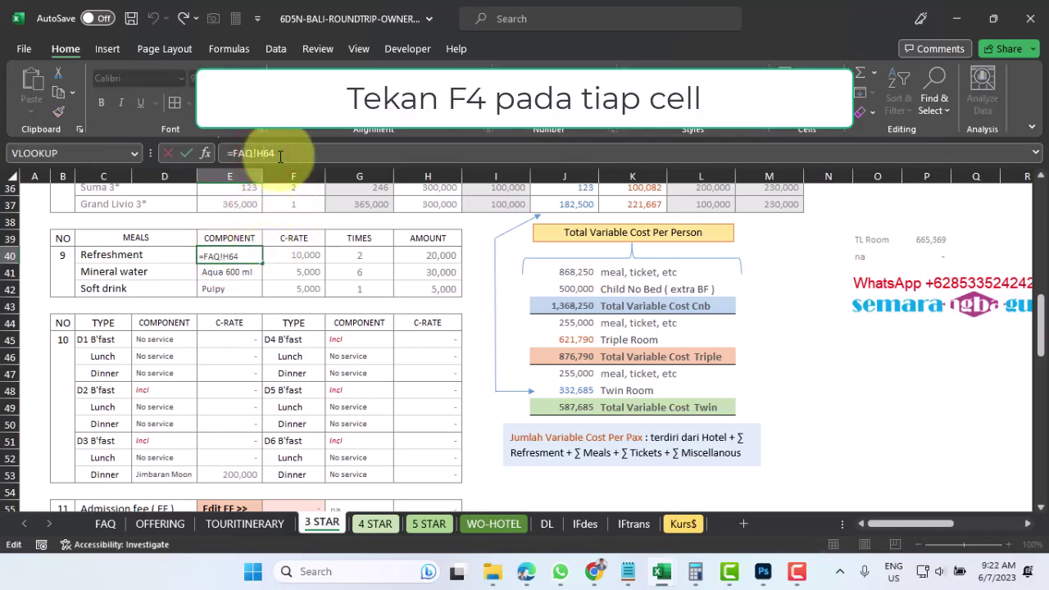
key(F4)
key(Return)
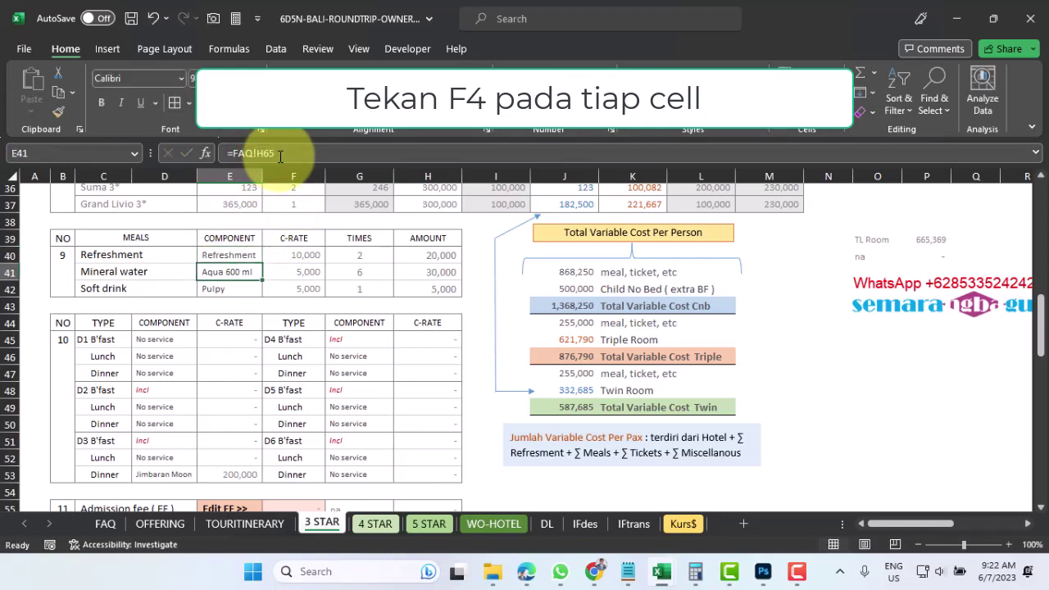
click(264, 154)
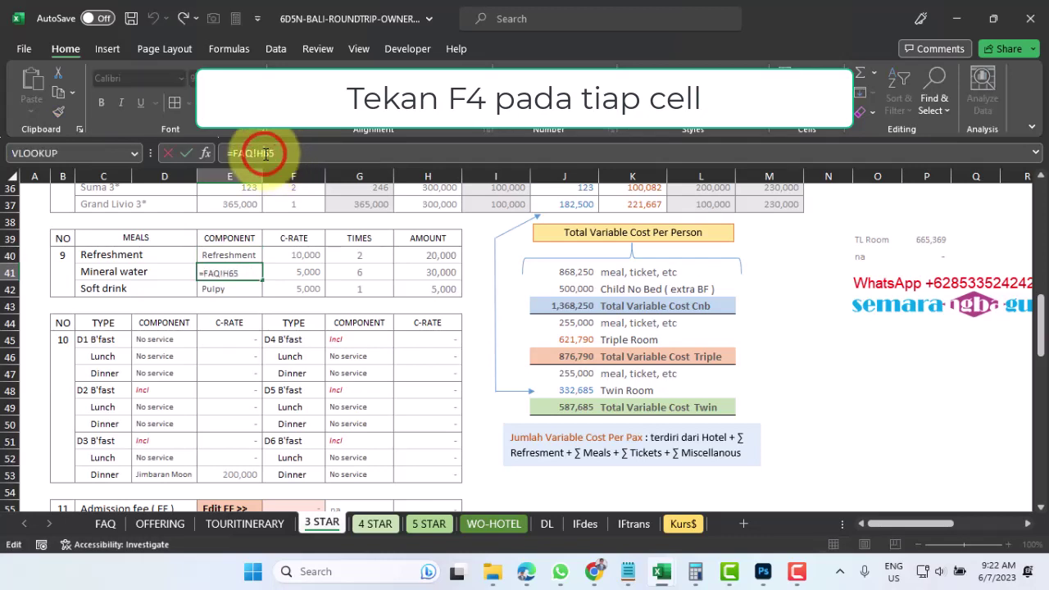
key(F4)
key(Return)
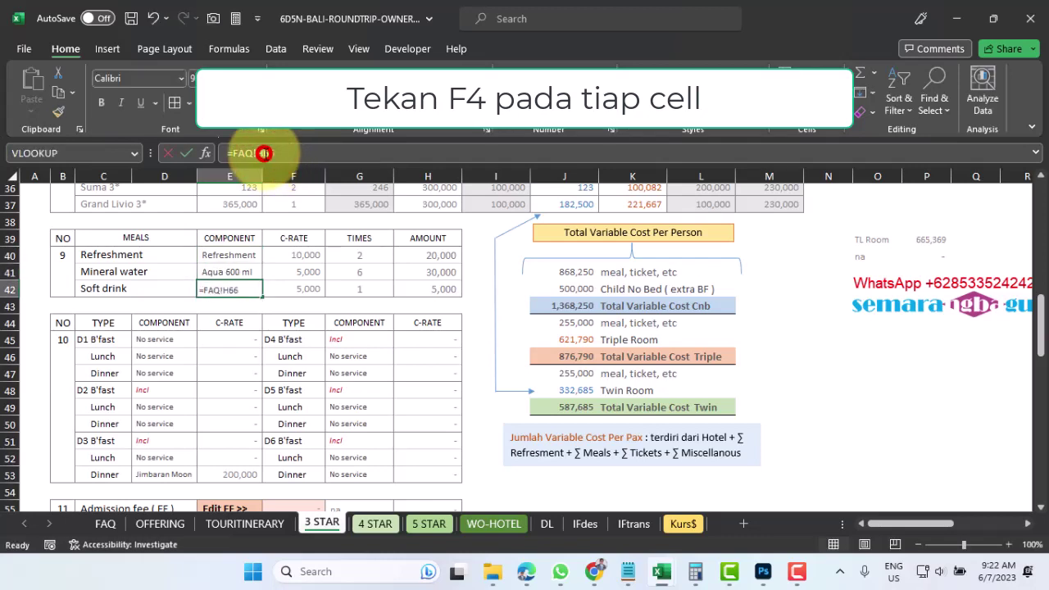
key(F4)
key(Return)
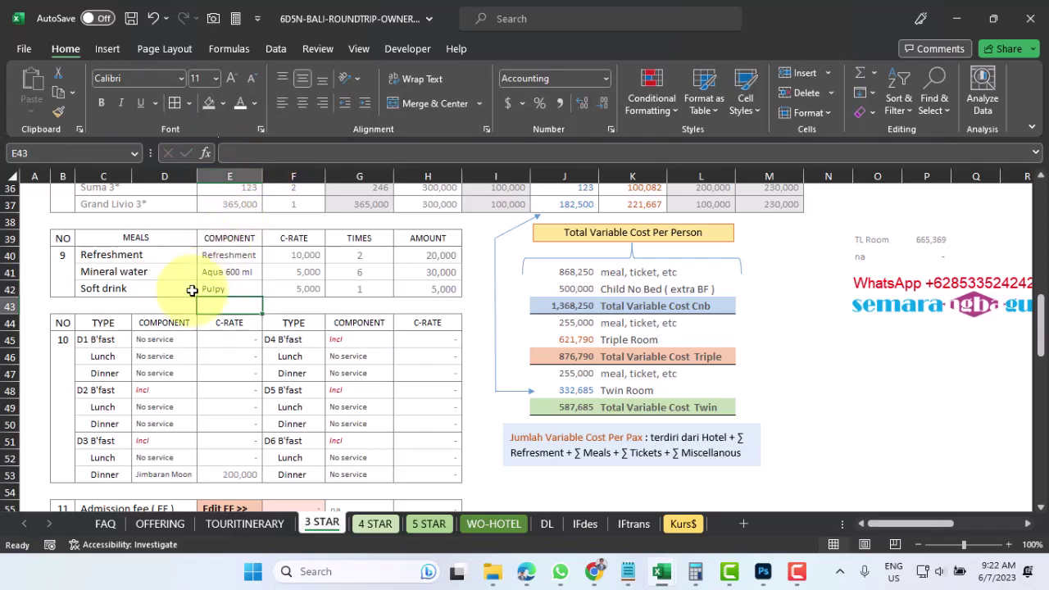
- Make the FAQ references for the D1 breakfast, lunch and dinner components in D45:D47 absolute ($H$40 to $H$42)
click(164, 340)
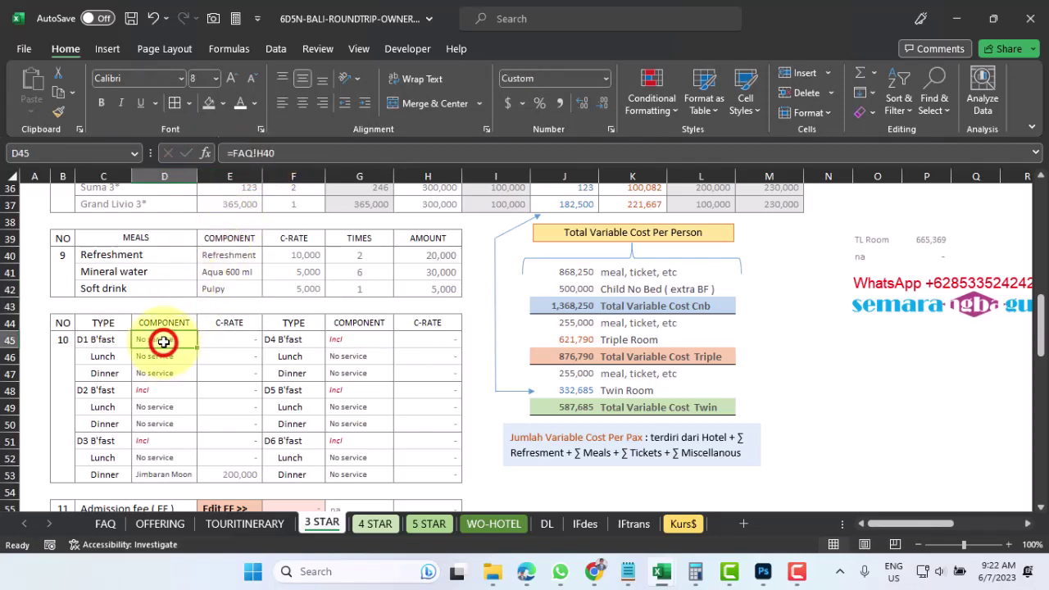
click(267, 153)
key(F4)
key(Return)
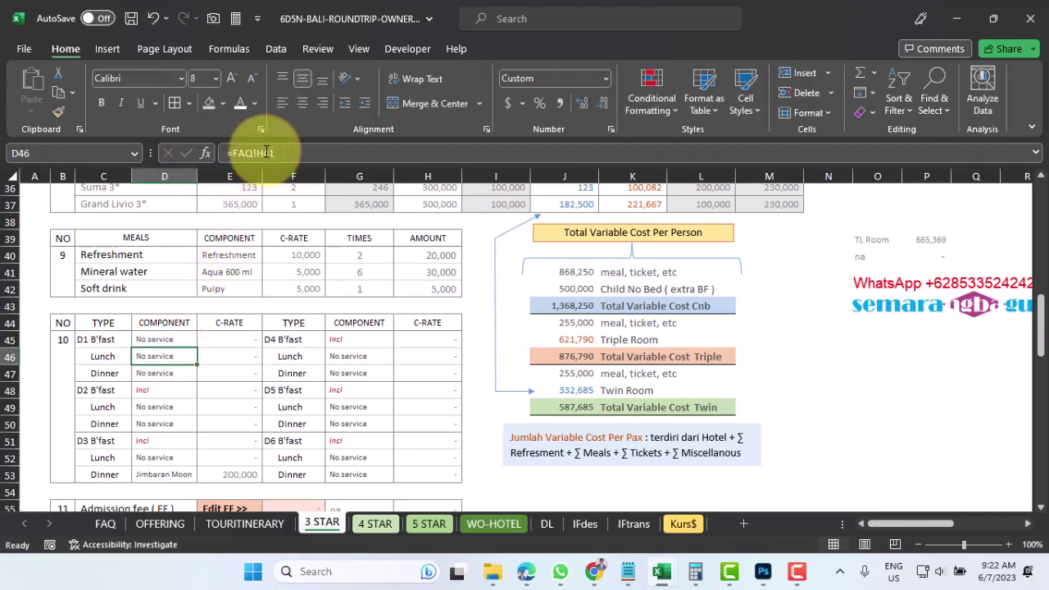
click(266, 154)
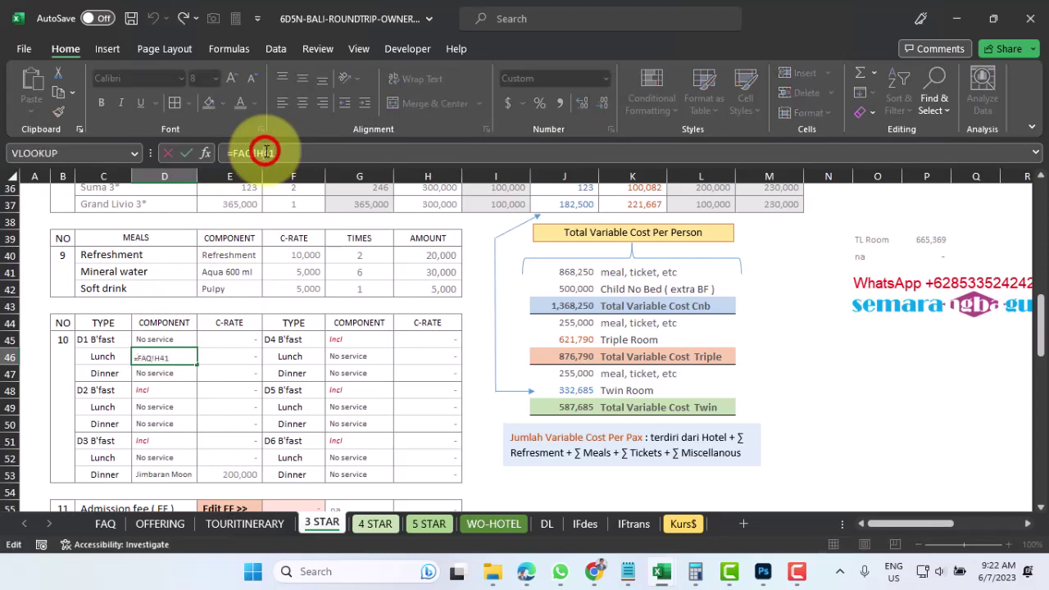
key(F4)
key(Return)
click(266, 153)
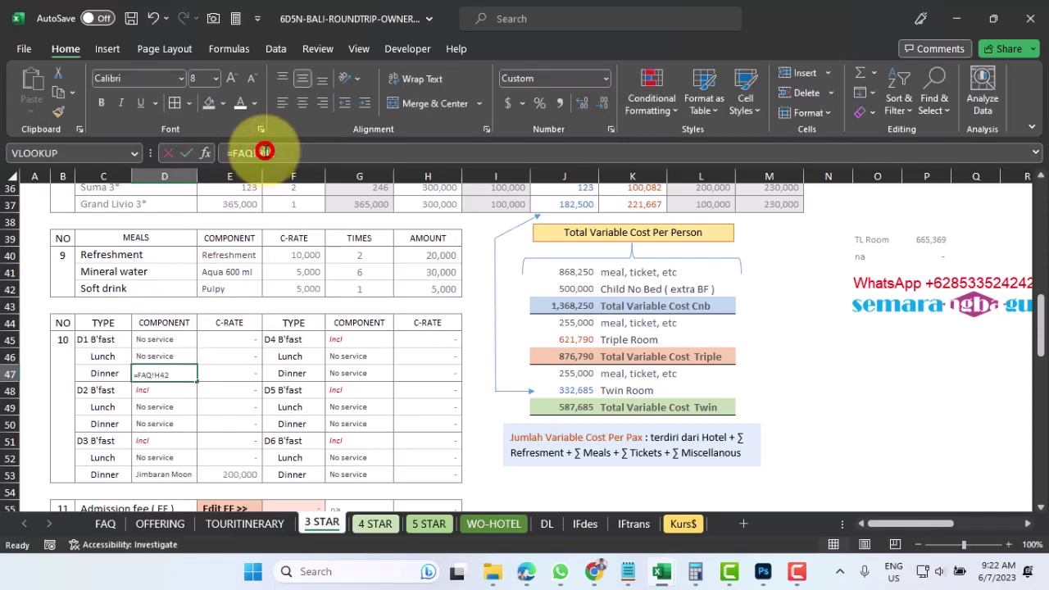
key(F4)
key(Return)
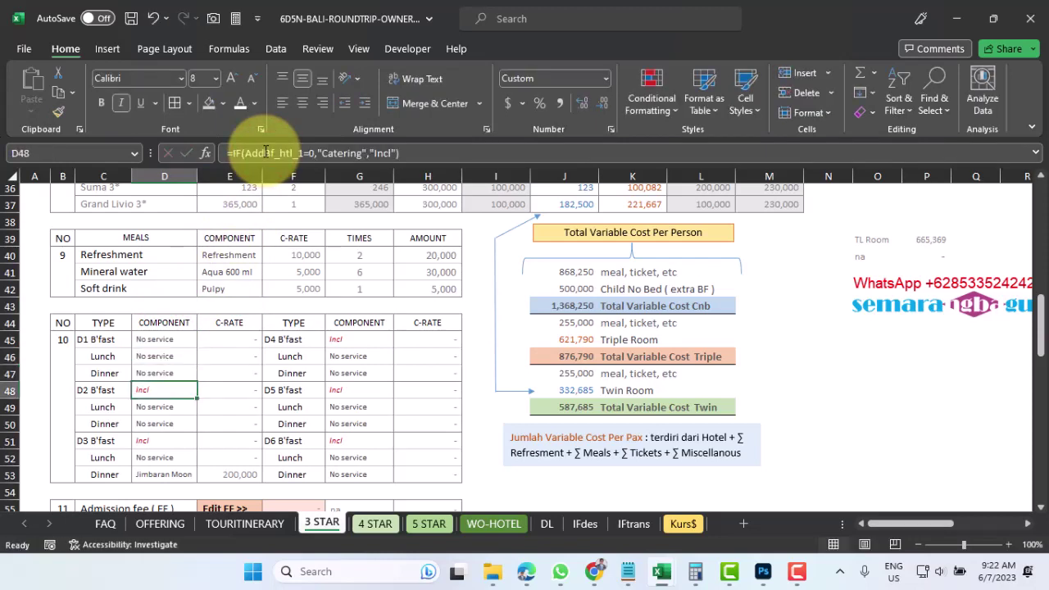
- Make the FAQ references for the D2 lunch and dinner components in D49:D50 absolute ($H$45 and $H$46)
click(156, 409)
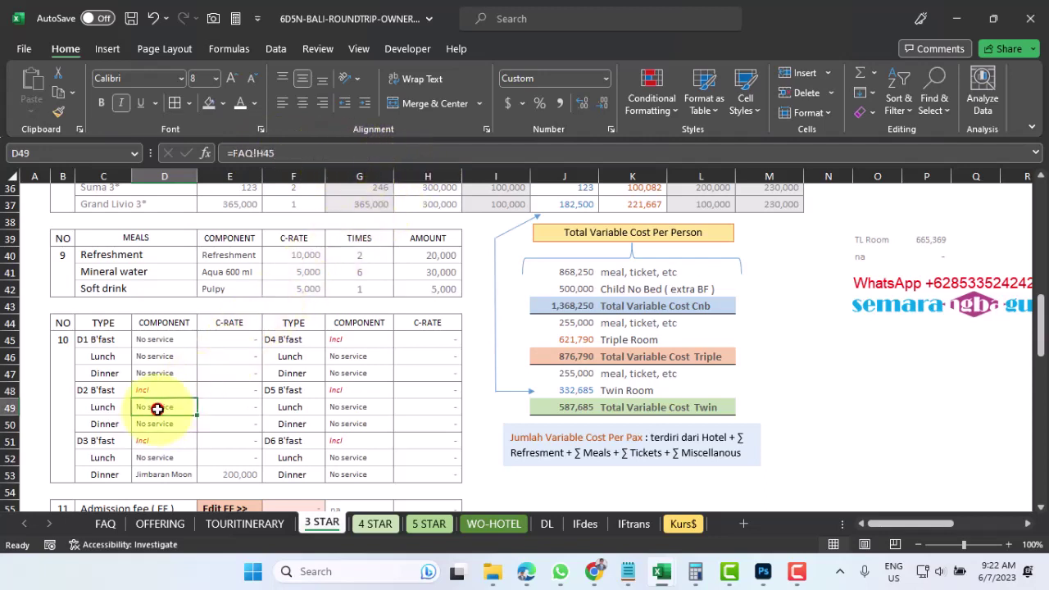
click(267, 153)
key(F4)
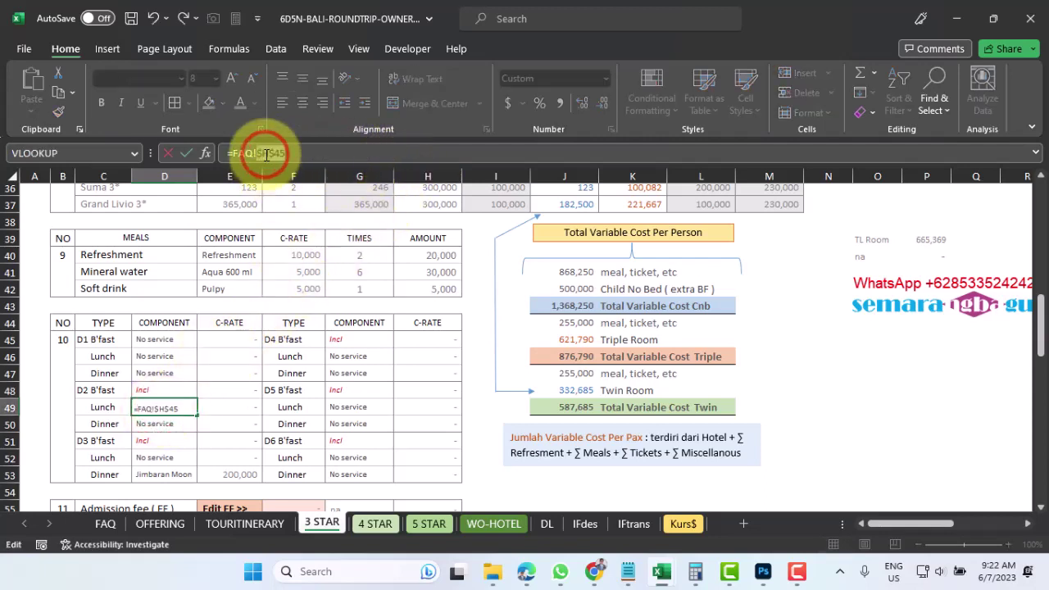
key(Return)
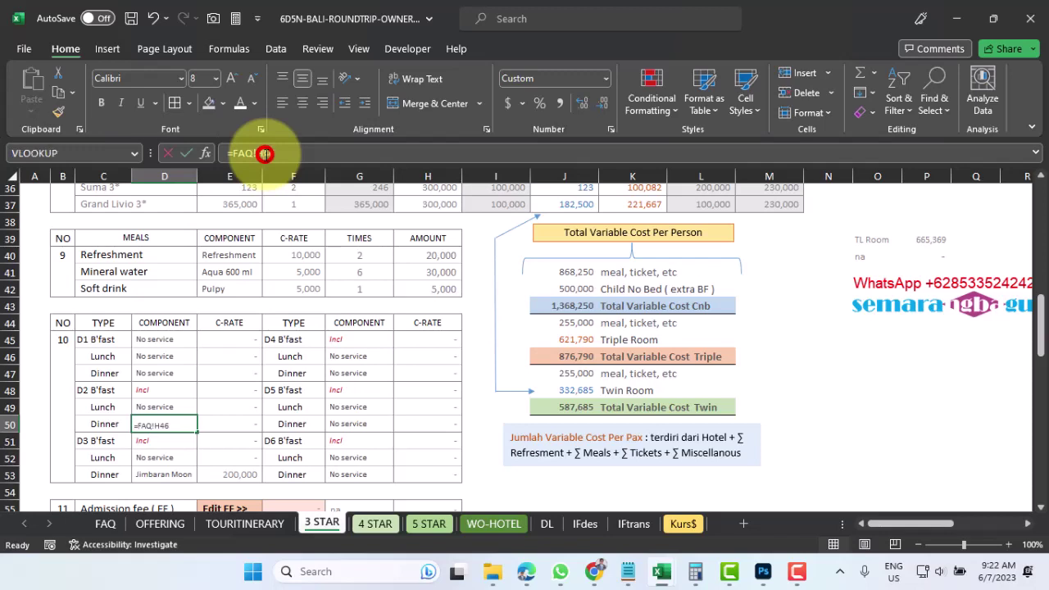
click(265, 154)
key(F4)
key(Return)
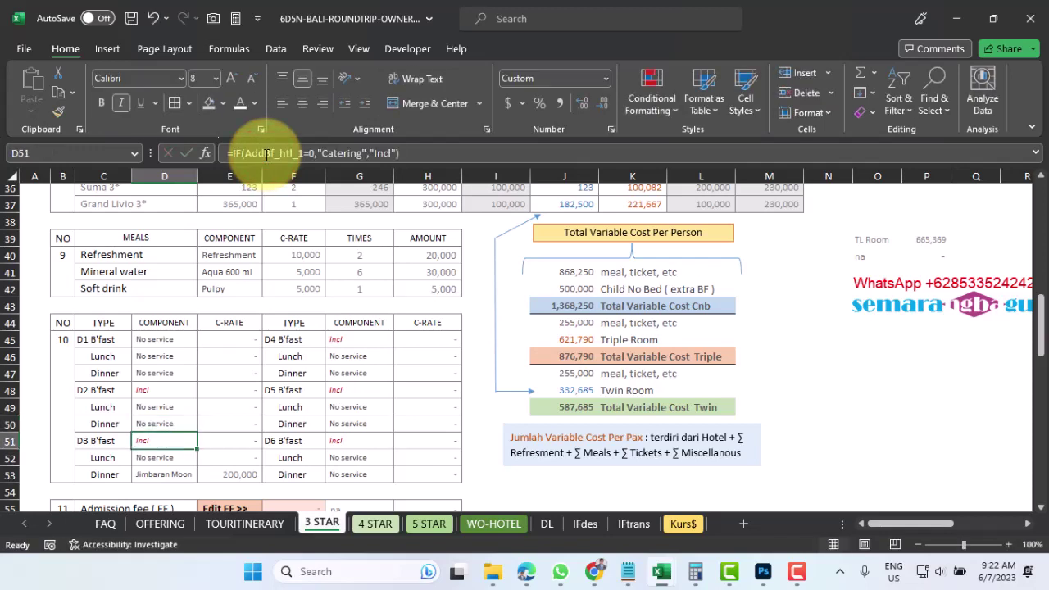
- Make the FAQ references for the D3 lunch and dinner components in D52:D53 absolute ($H$49 and $H$50)
click(161, 453)
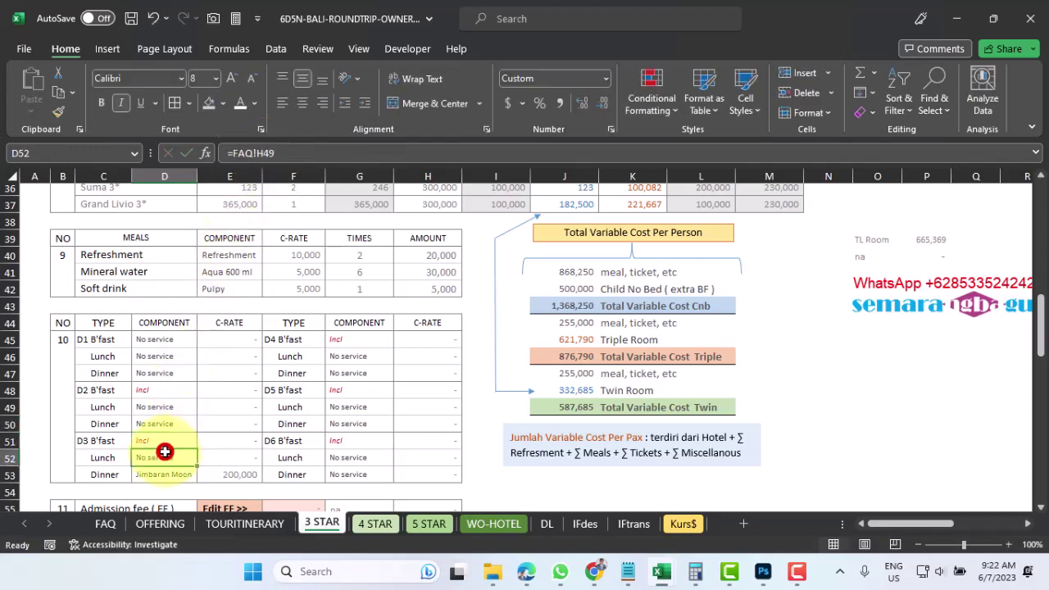
click(263, 153)
key(F4)
key(Return)
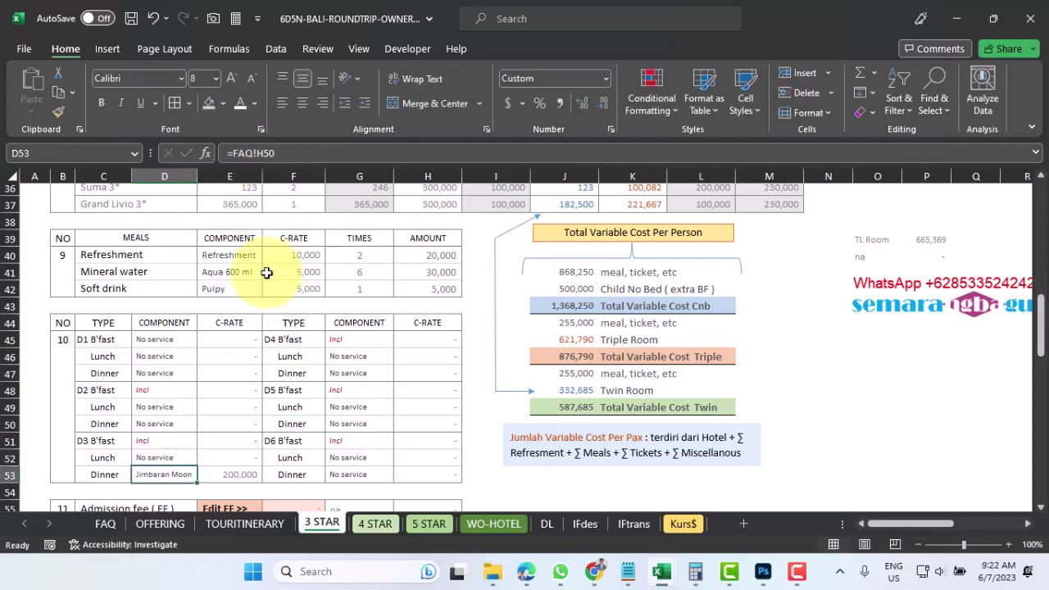
click(263, 152)
key(F4)
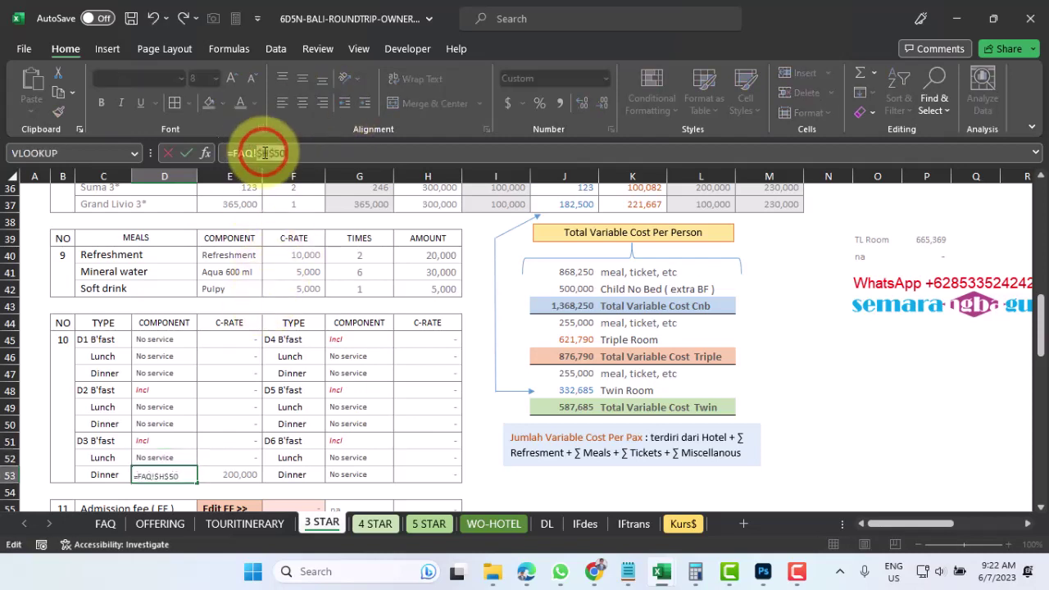
key(Return)
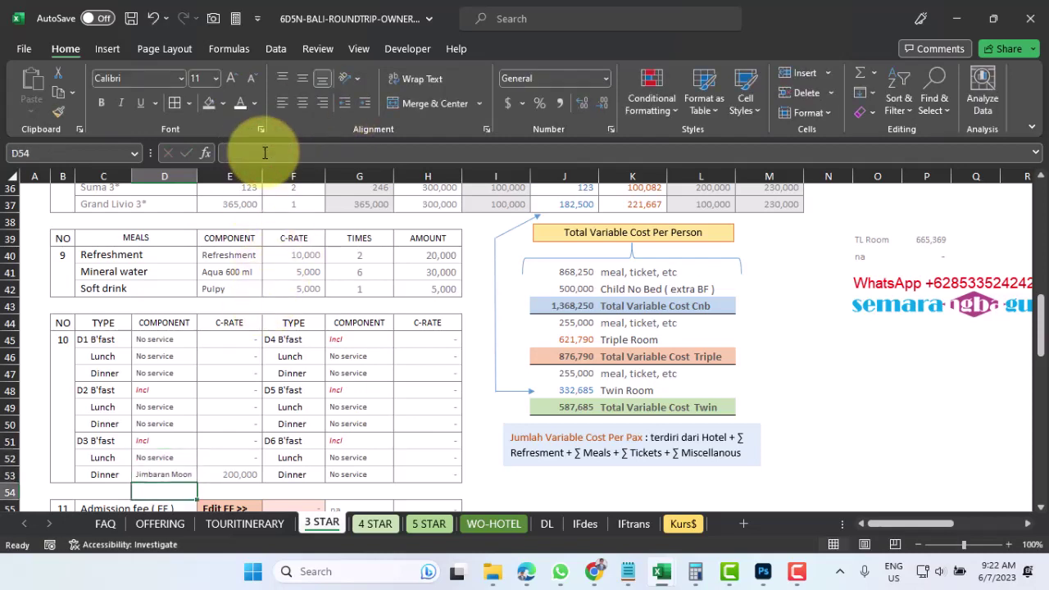
- Make the FAQ references for the D4 lunch and dinner components in G46:G47 absolute ($H$53 and $H$54)
click(347, 354)
click(264, 152)
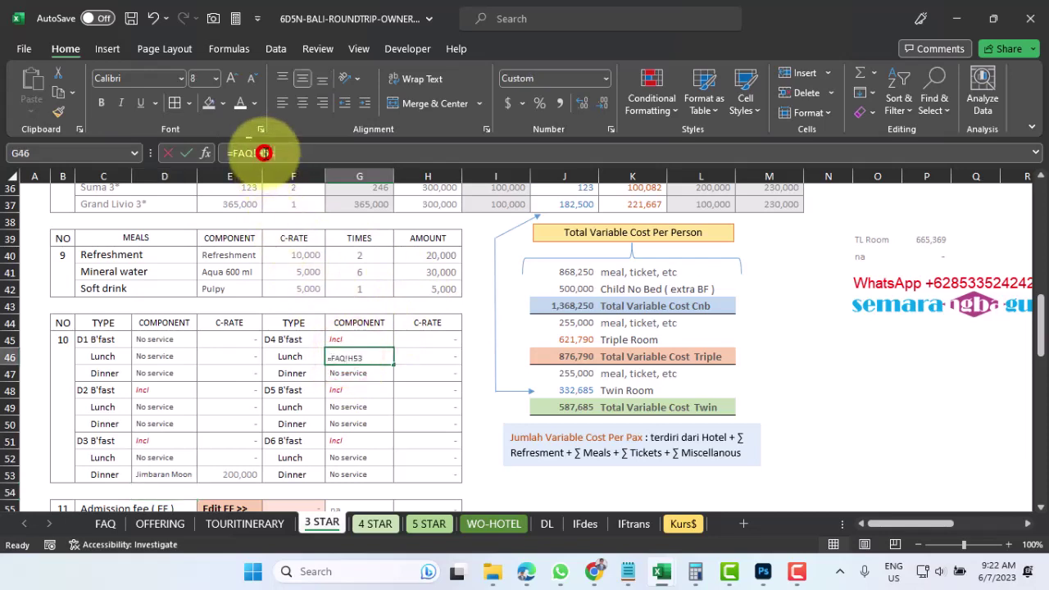
key(Return)
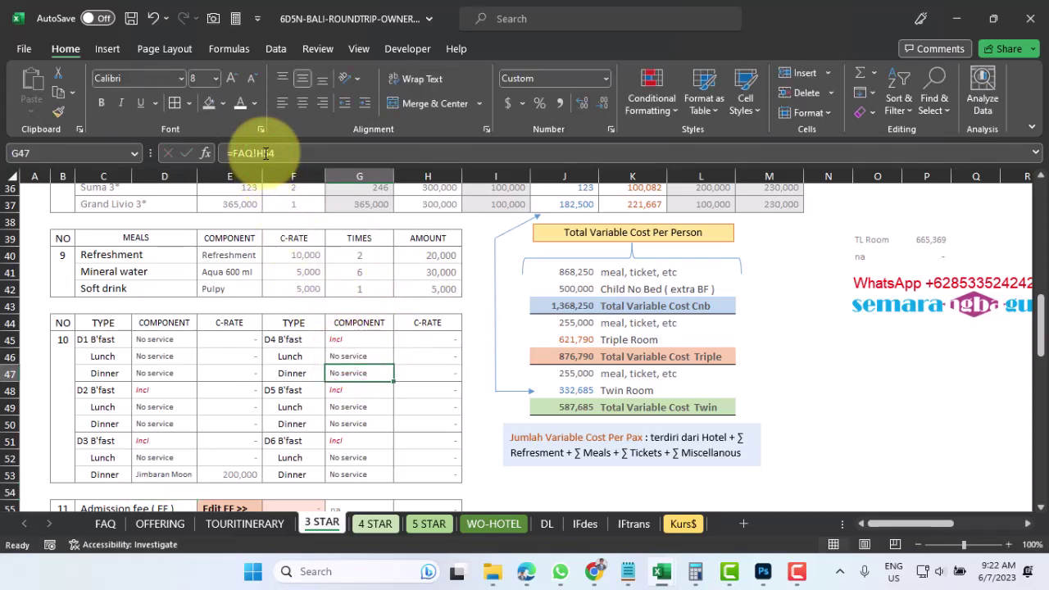
click(265, 153)
key(Return)
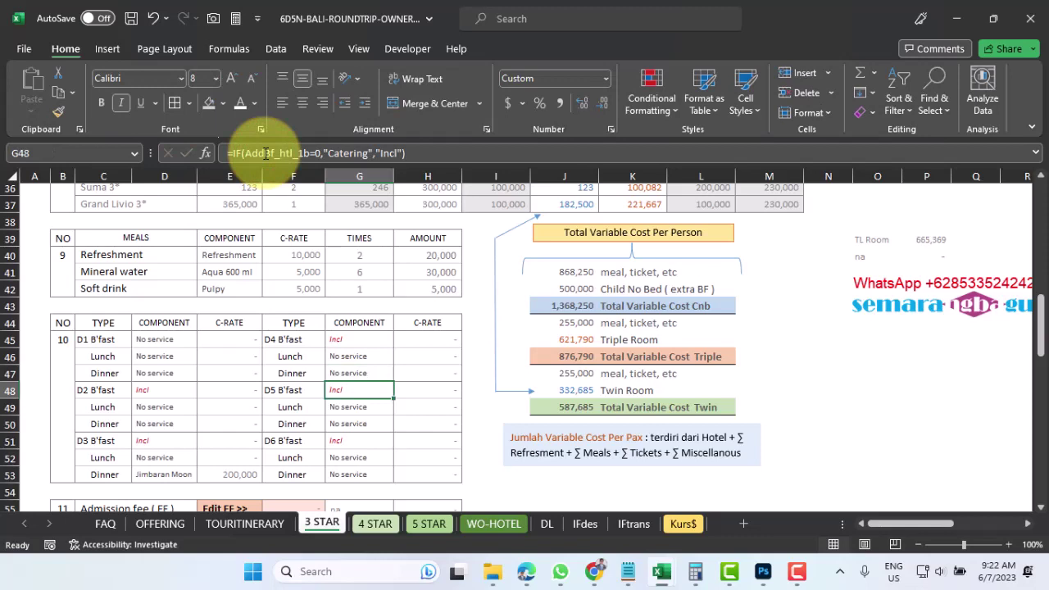
- Make the FAQ references for the D5 lunch and dinner components in G49:G50 absolute ($H$57 and $H$58)
click(352, 408)
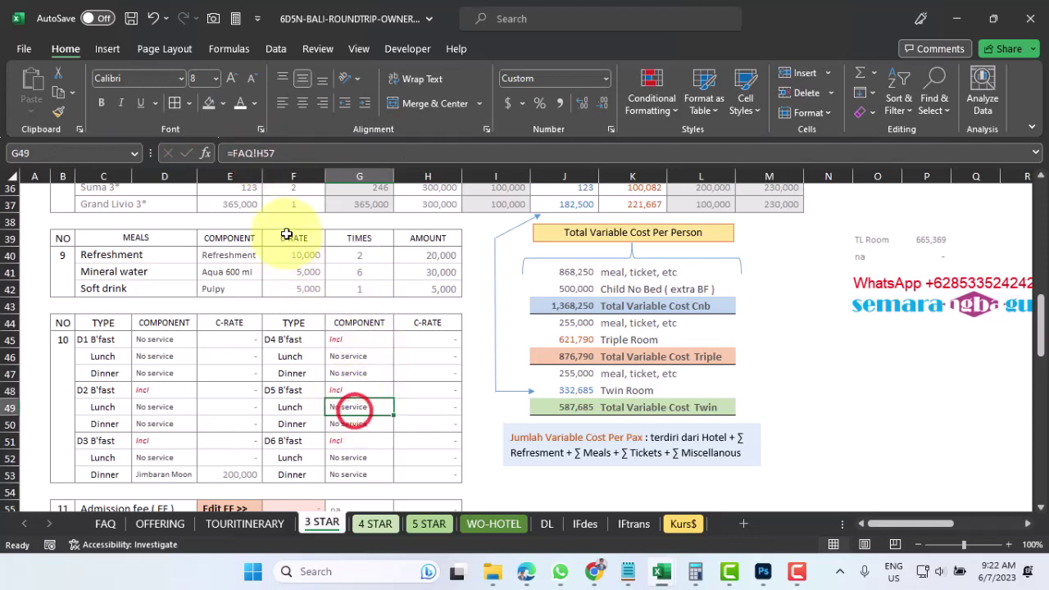
click(267, 153)
key(F4)
key(Return)
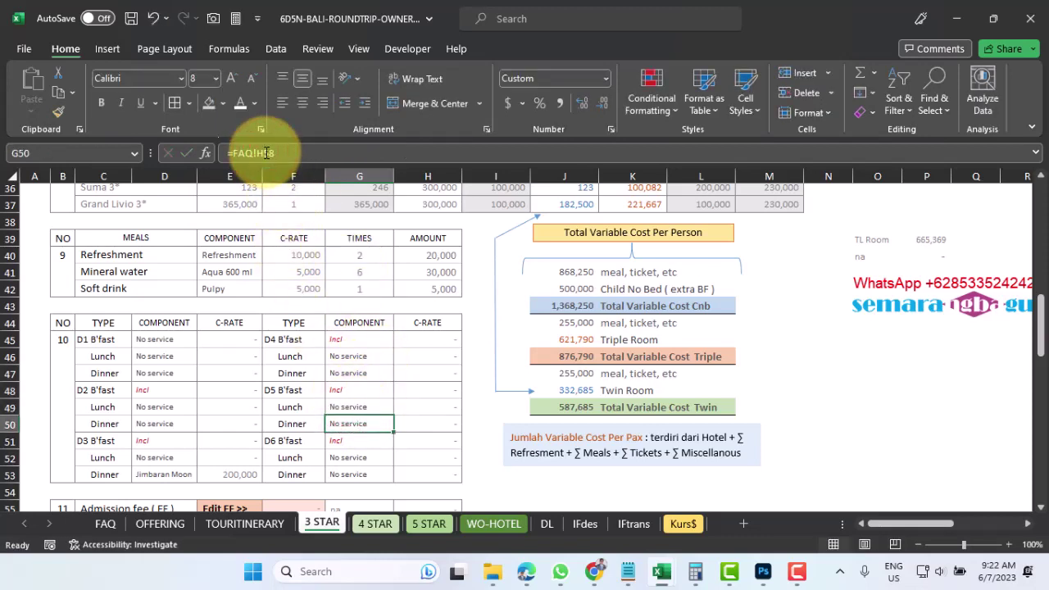
click(265, 153)
key(F4)
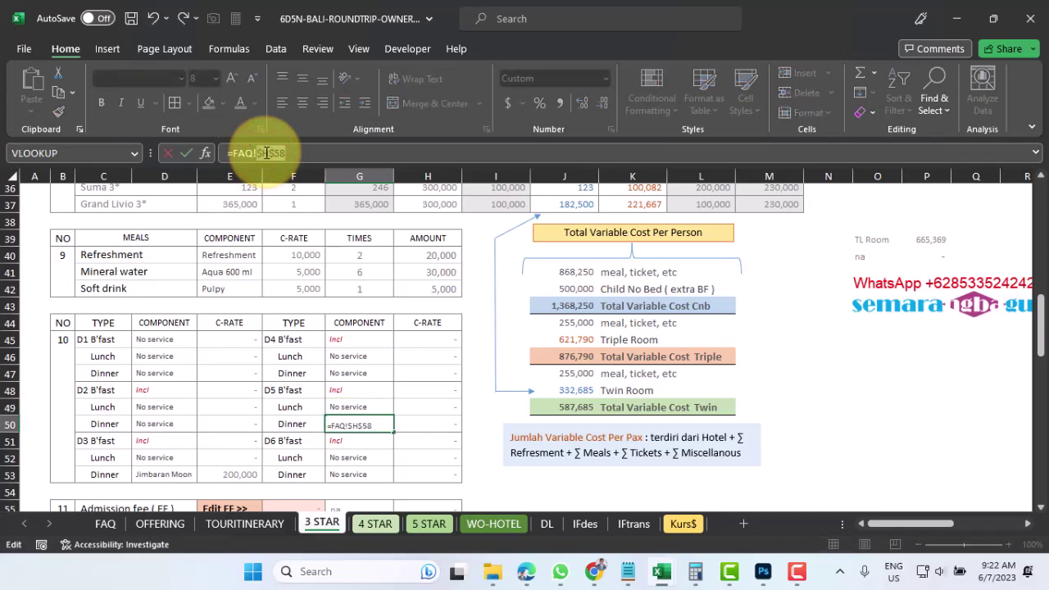
key(Return)
- Make the FAQ references for the D6 lunch and dinner components in G52:G53 absolute ($H$61 and $H$62)
click(354, 457)
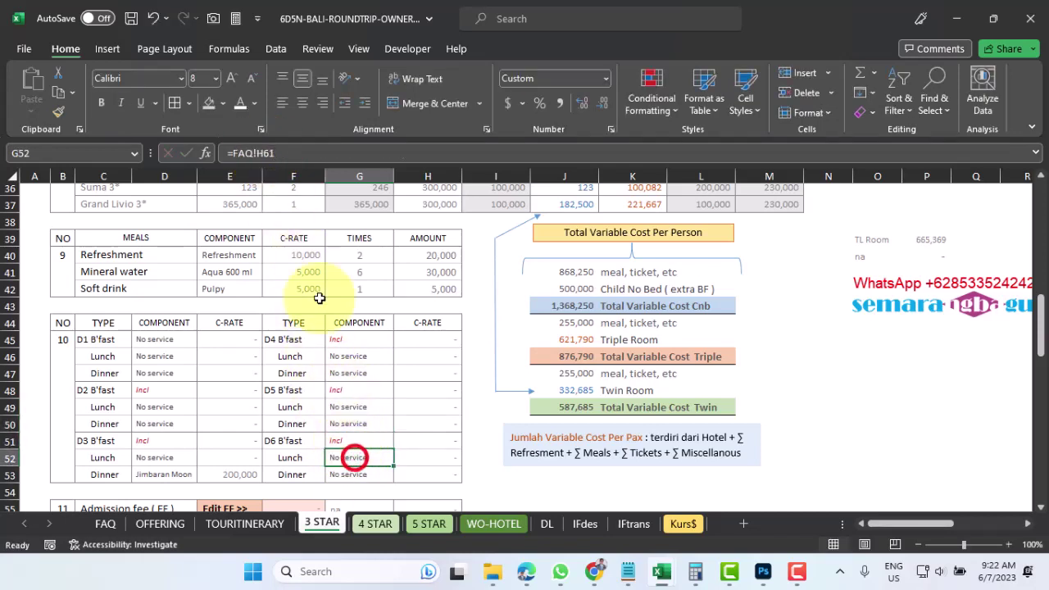
click(264, 152)
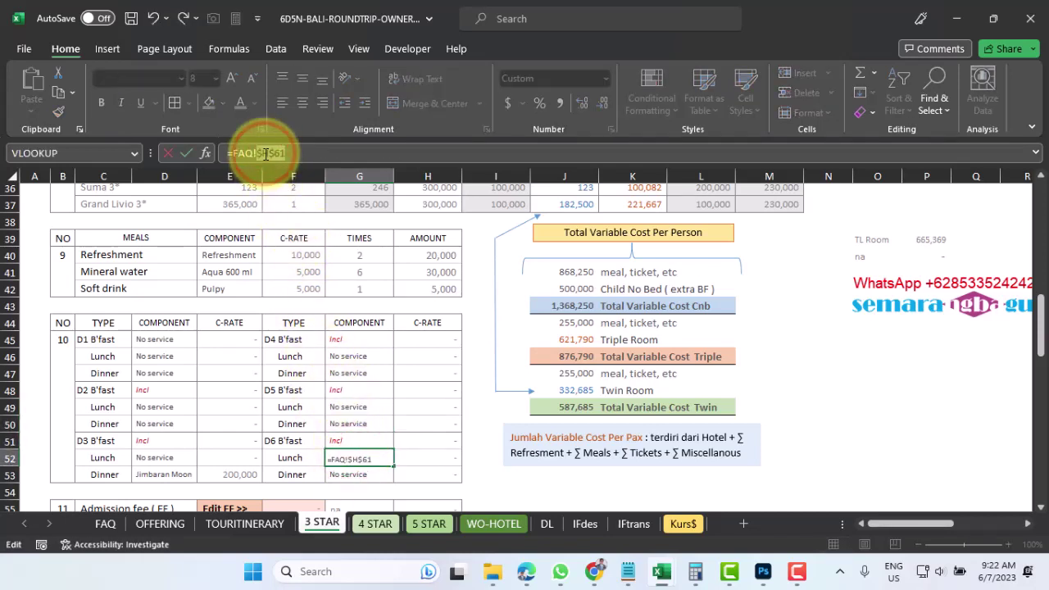
key(Return)
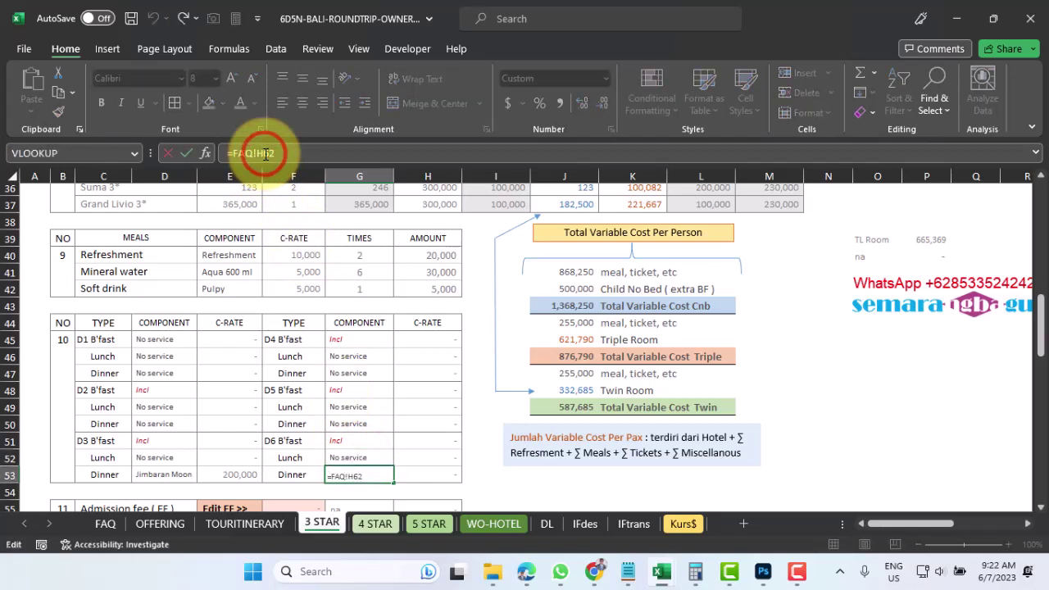
key(F4)
key(Return)
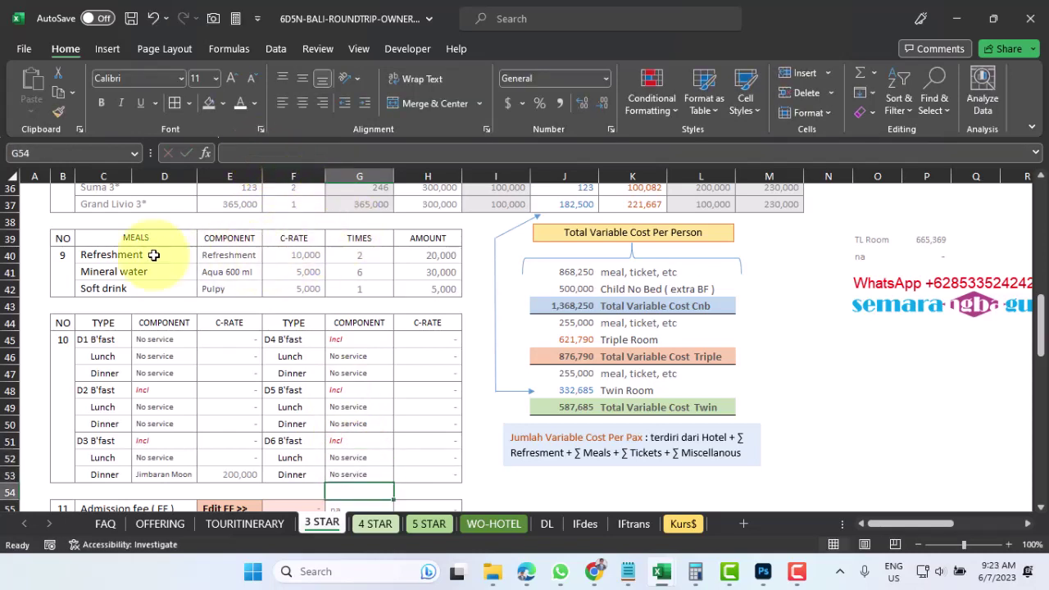
- Copy the two meal tables in B39:H53 of the 3 STAR sheet to the empty area starting at B90
click(63, 238)
drag(388, 389, 430, 471)
key(ctrl+c)
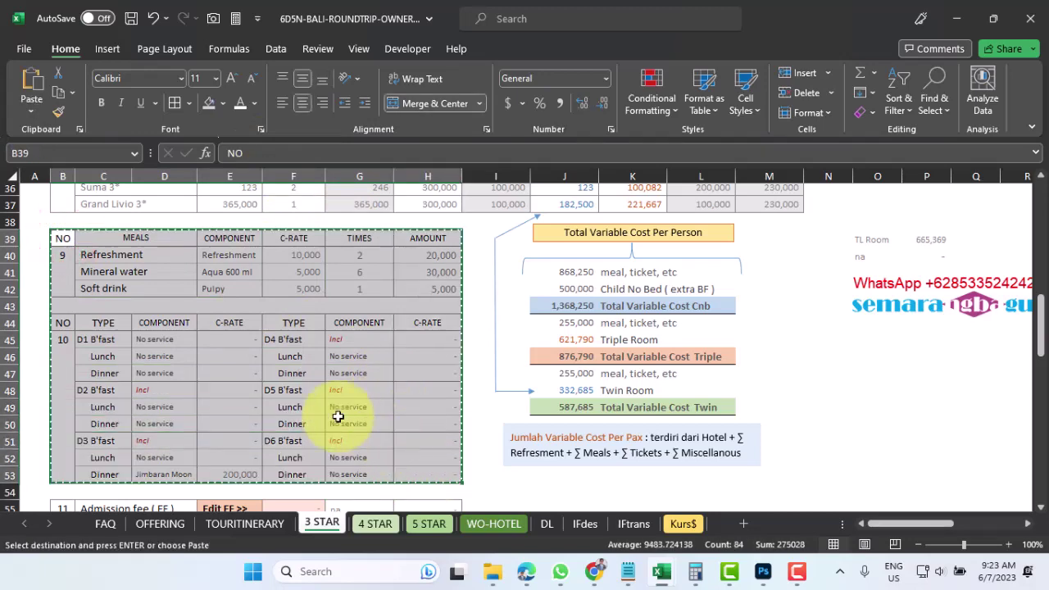
scroll(302, 405, down, 12)
scroll(304, 406, down, 1)
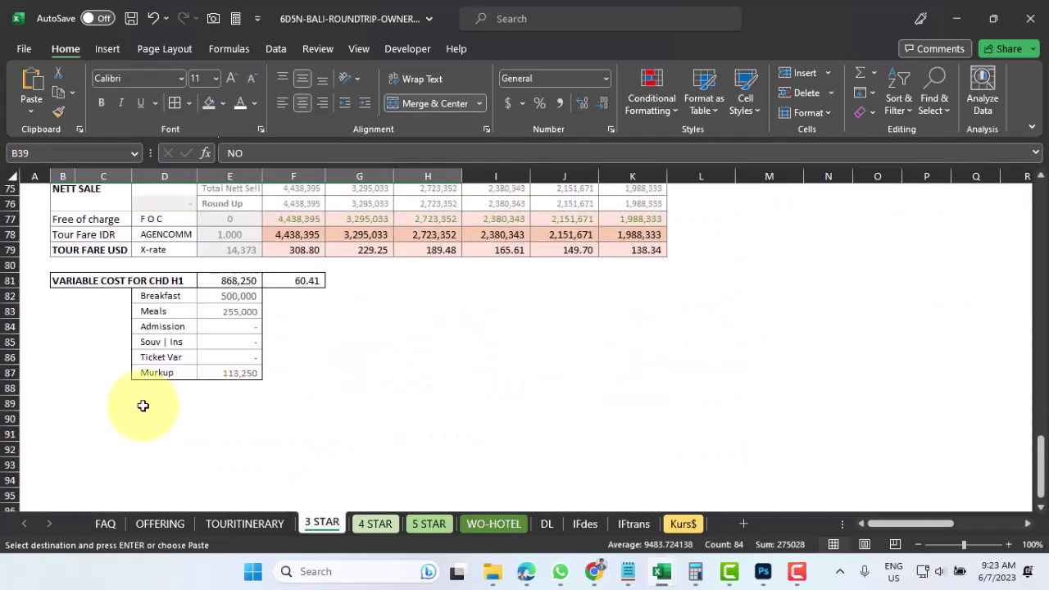
click(60, 417)
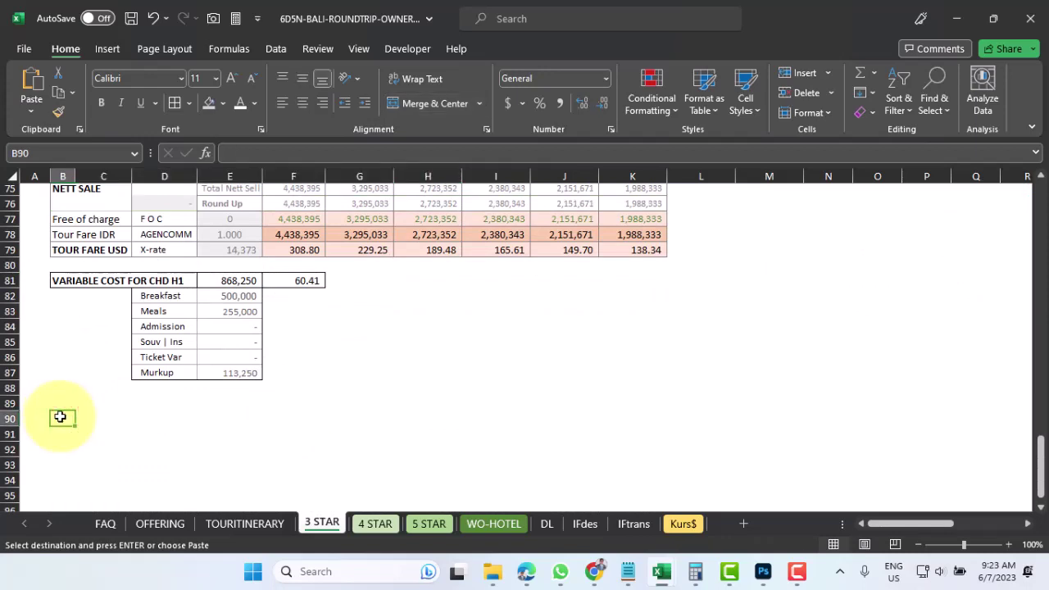
key(Return)
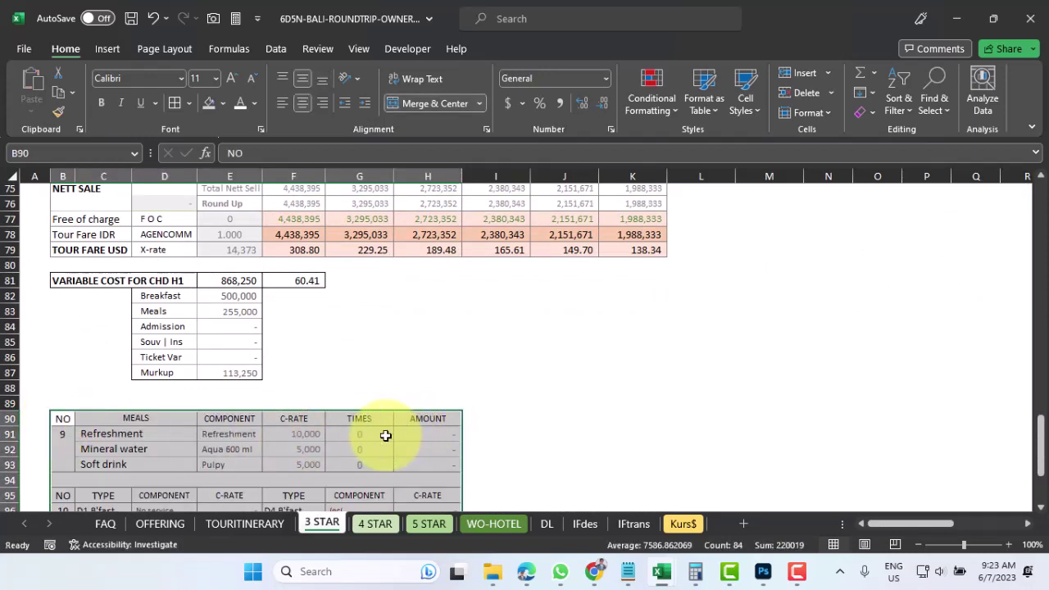
- Clear the C-RATE formulas for refreshment, mineral water and soft drink in F91:F93 of the copied table
click(313, 434)
scroll(313, 434, down, 2)
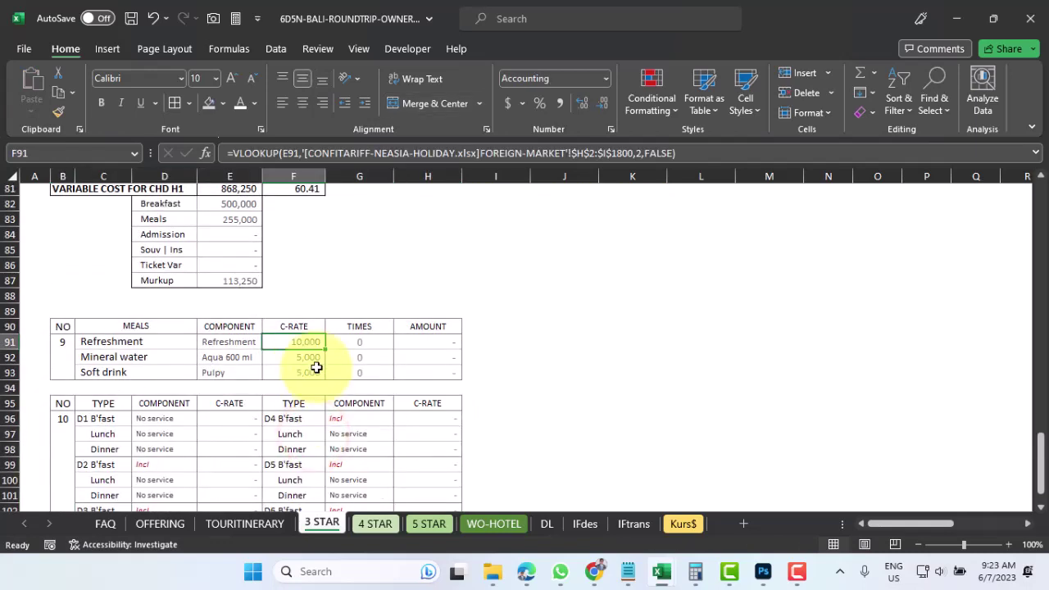
drag(304, 348, 304, 370)
scroll(302, 369, down, 2)
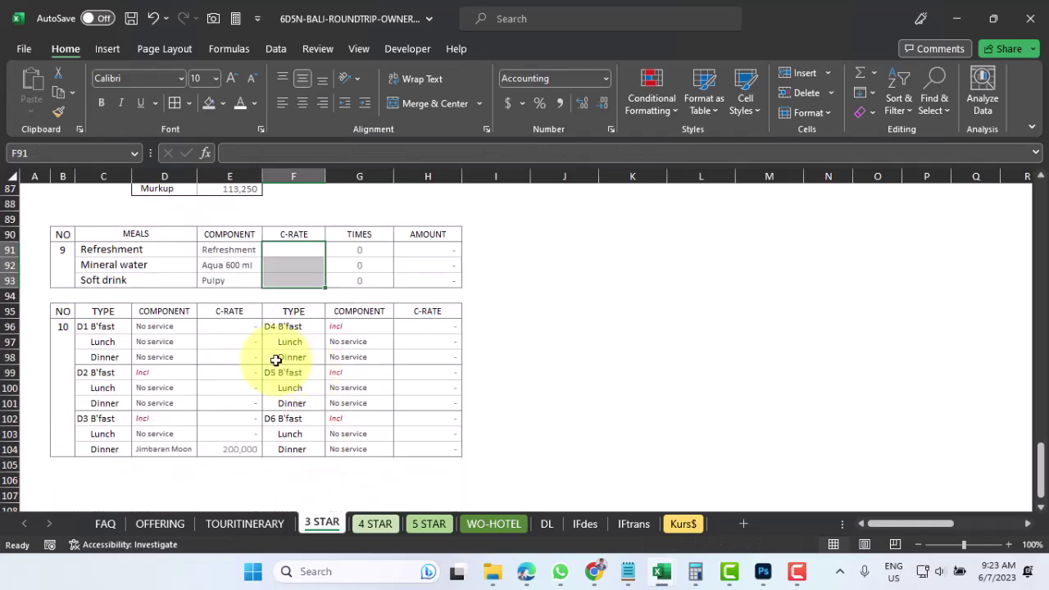
- Clear both C-RATE columns of the copied daily meals table, E96:E104 and H96:H104
click(235, 325)
drag(236, 340, 230, 447)
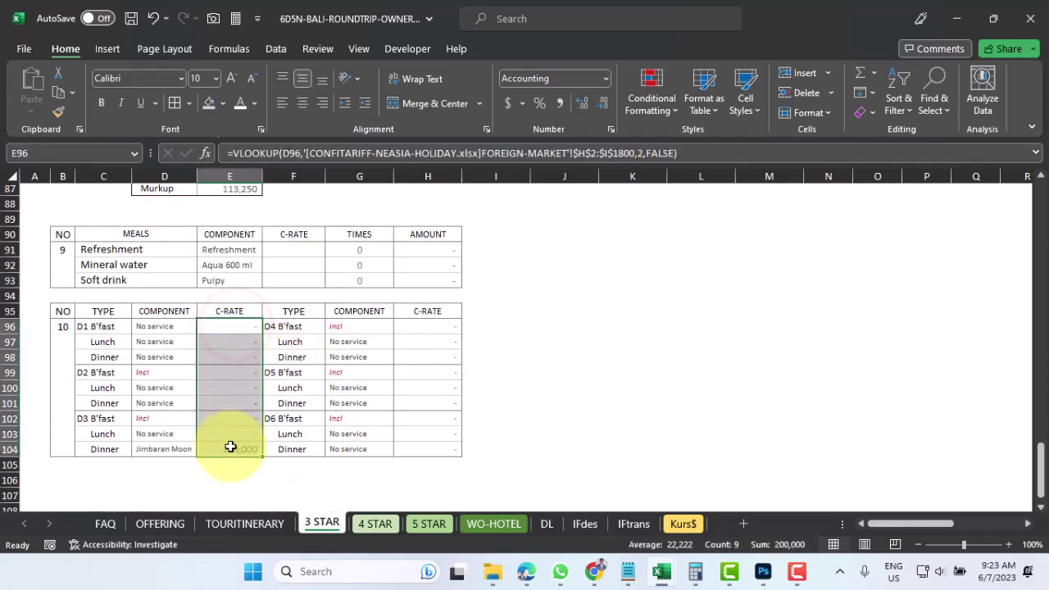
key(Delete)
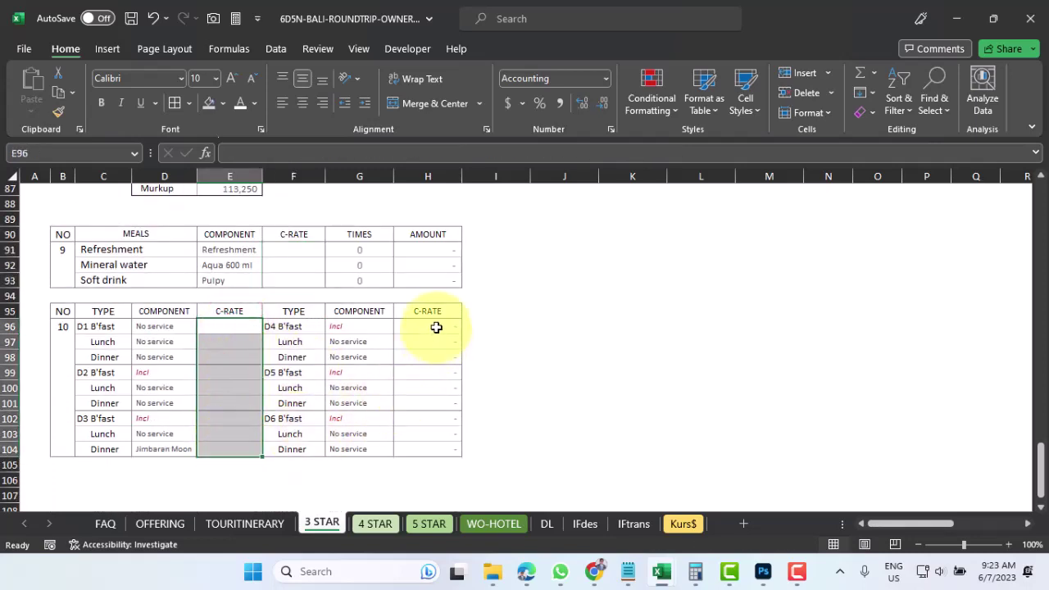
drag(436, 326, 429, 444)
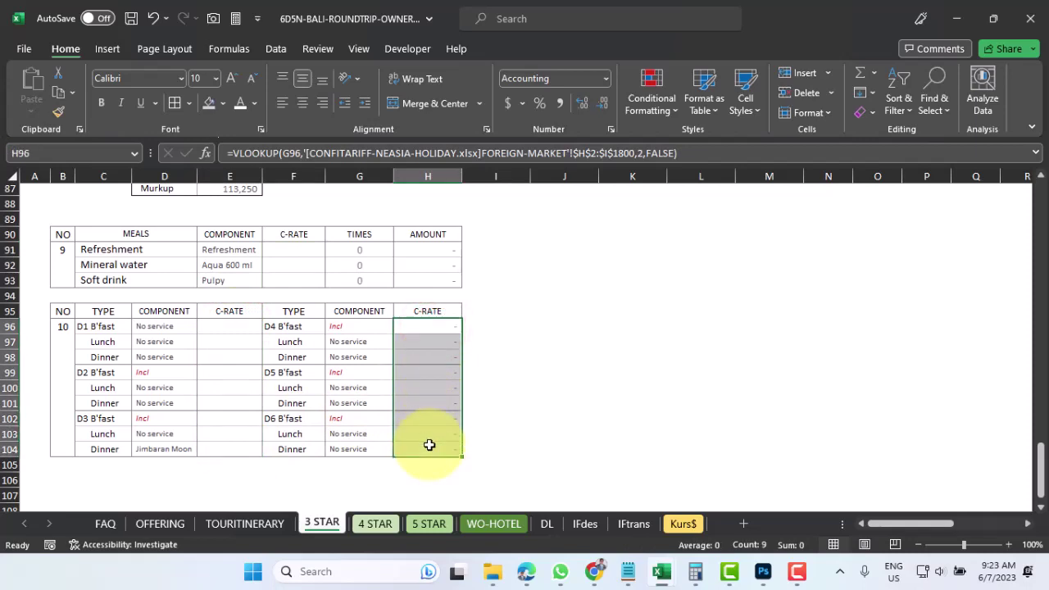
key(Delete)
- Insert a VLOOKUP function in the refreshment C-RATE cell F91 with E91 as the lookup value
click(290, 249)
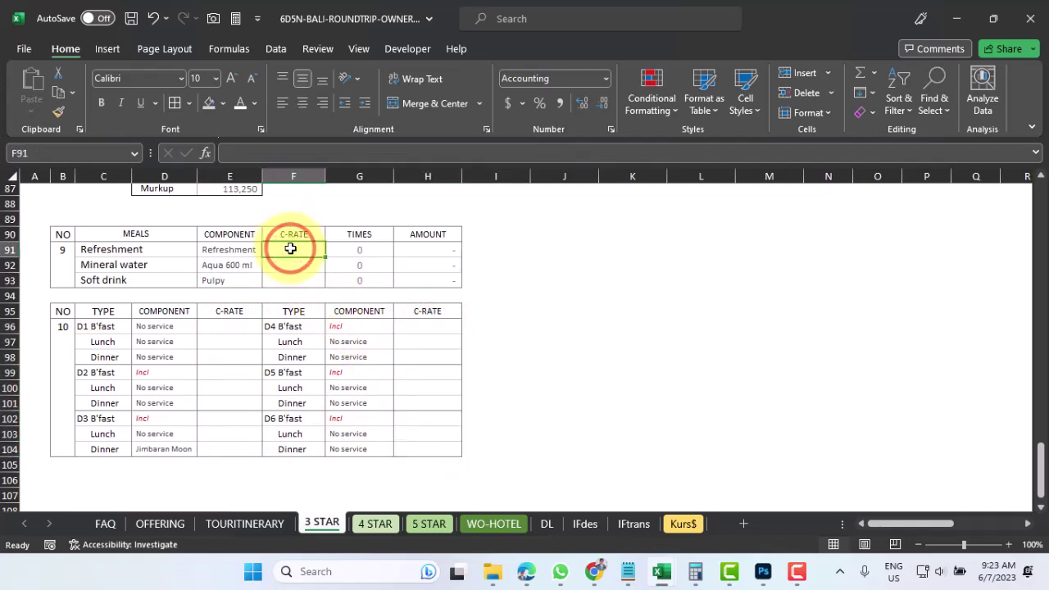
click(874, 73)
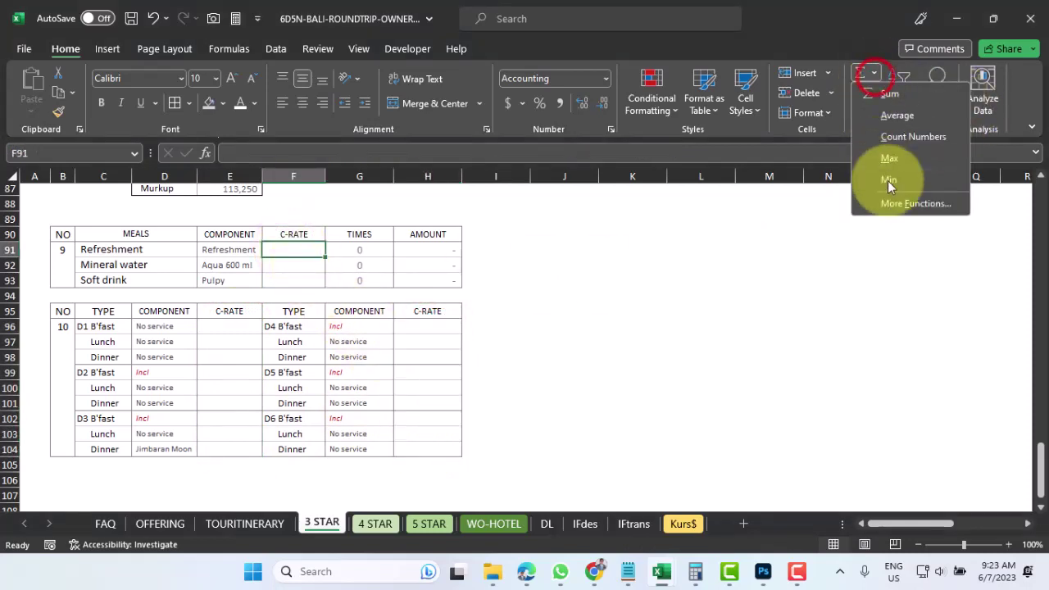
click(897, 203)
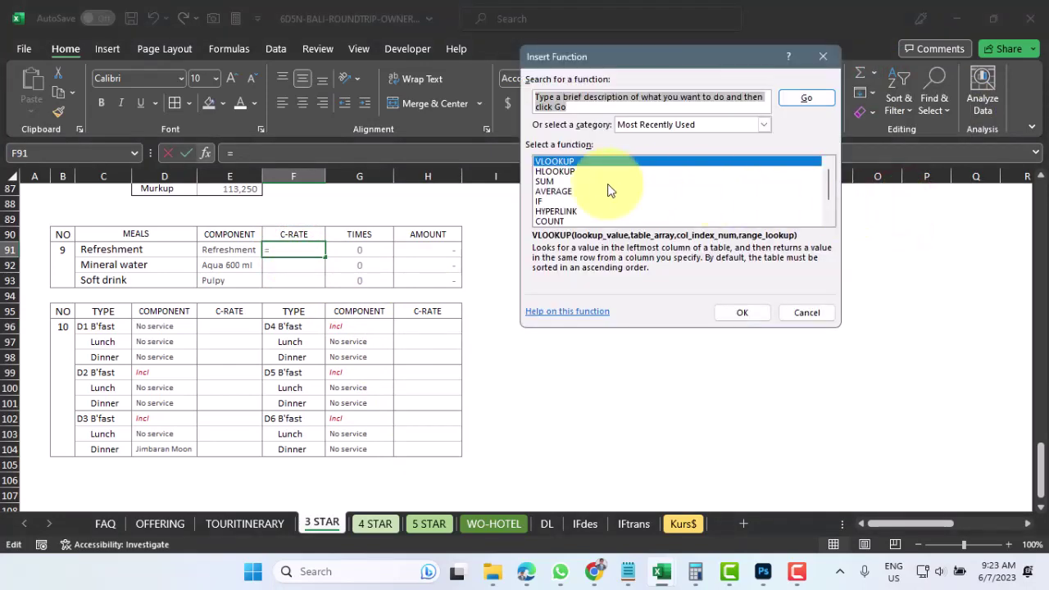
double_click(564, 164)
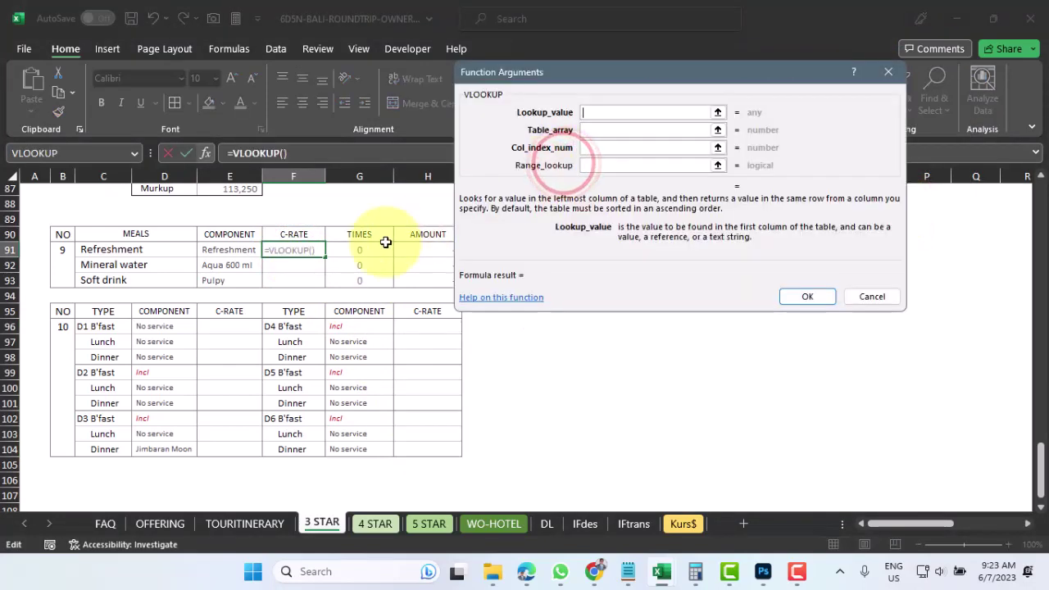
click(231, 251)
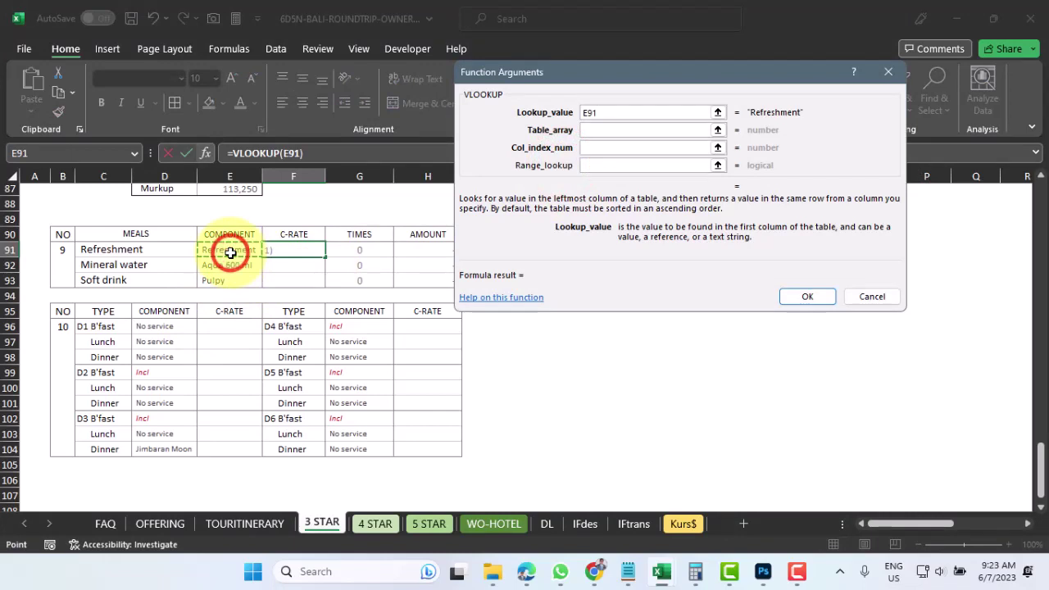
- Set the VLOOKUP table array to $H$2:$J$1700 on the FOREIGN-MARKET sheet of the CONFITARIFF-NEASIA-HOLIDAY workbook
click(719, 131)
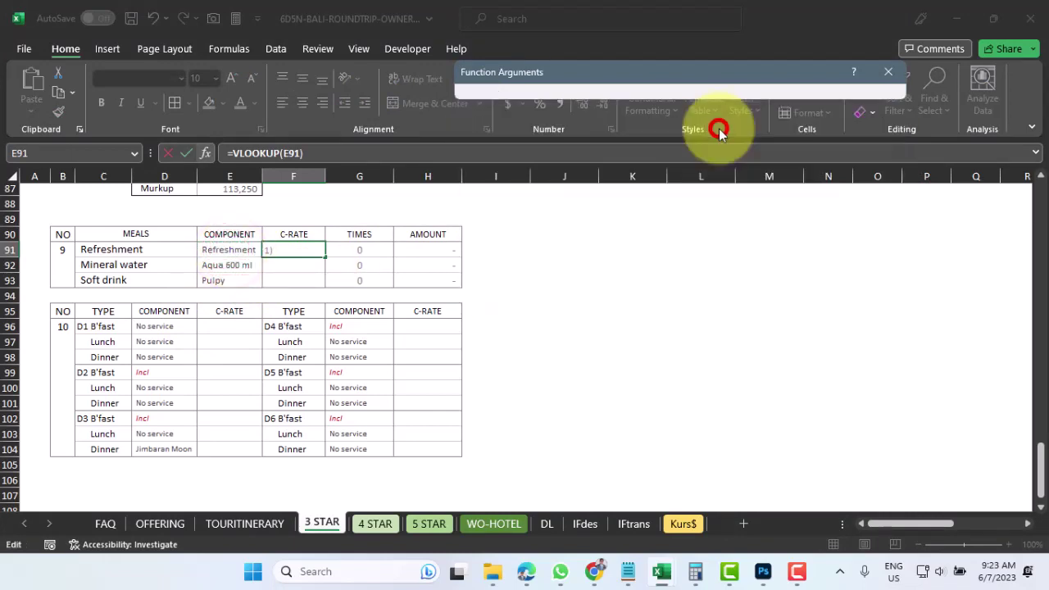
mouse_move(665, 574)
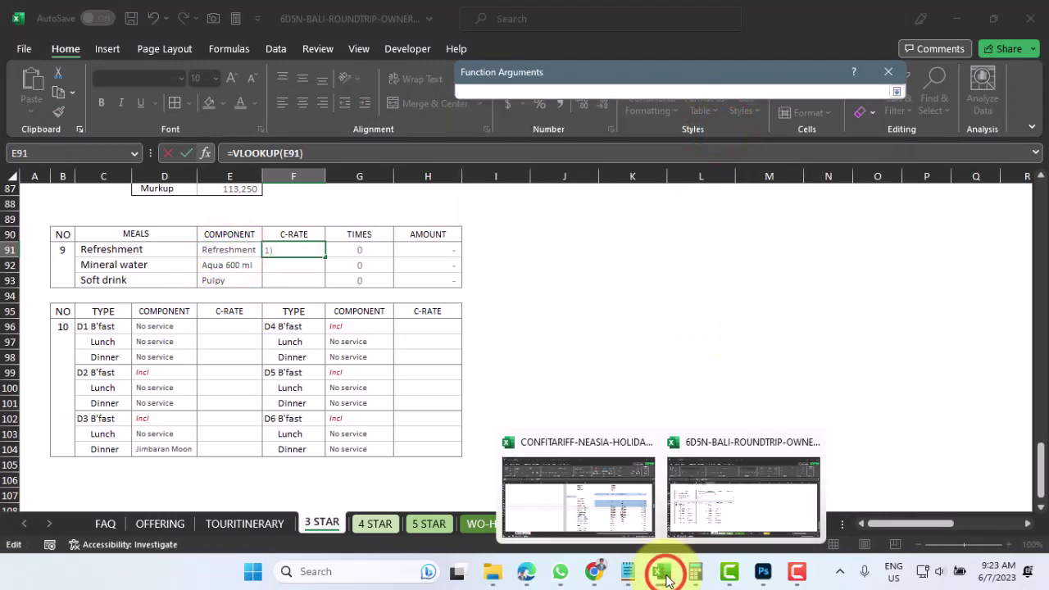
click(616, 501)
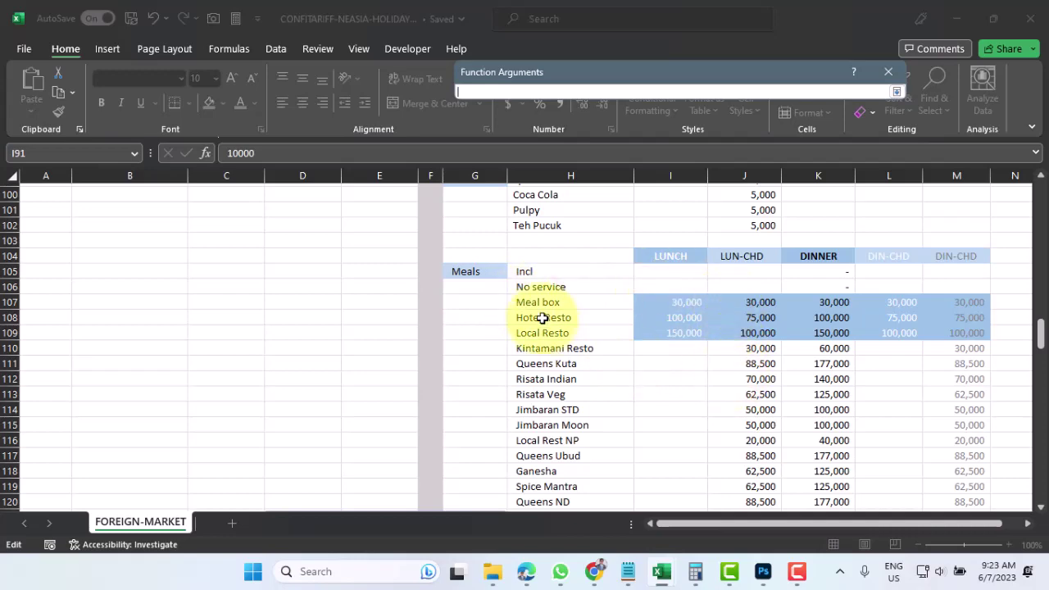
scroll(620, 335, up, 14)
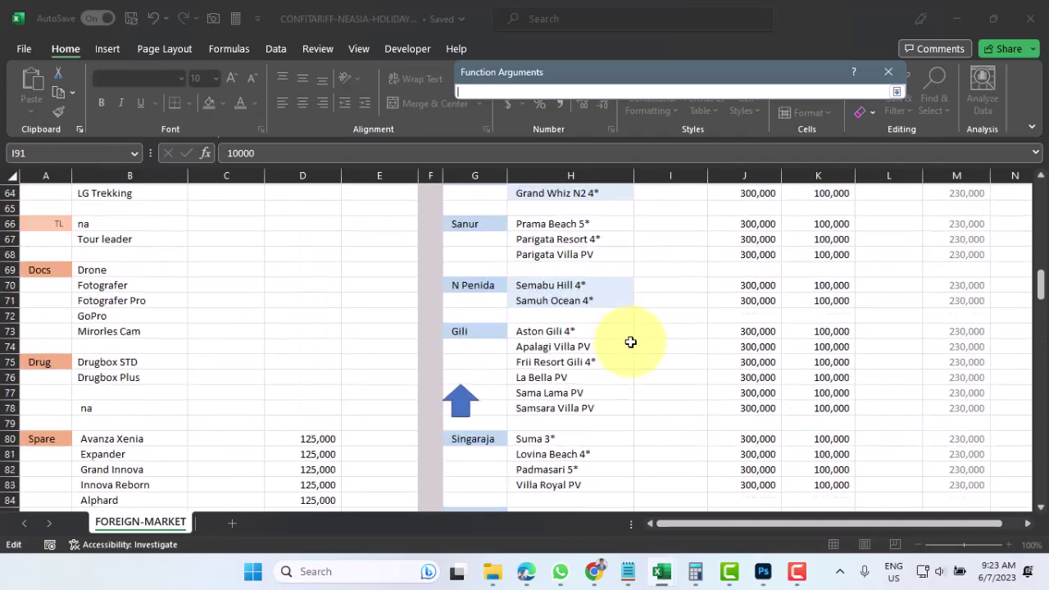
scroll(1038, 274, up, 19)
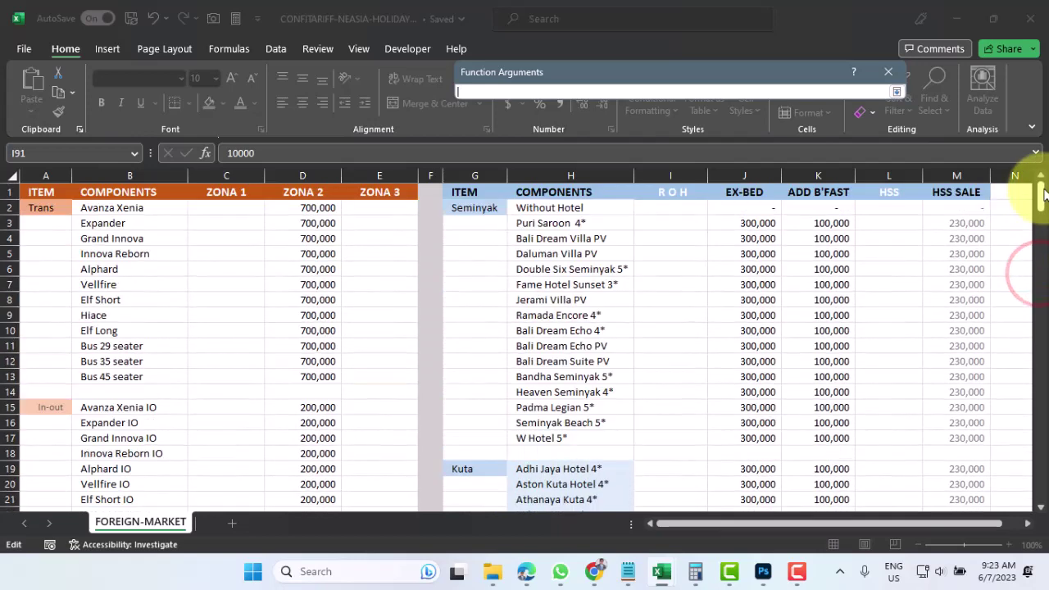
drag(564, 208, 751, 439)
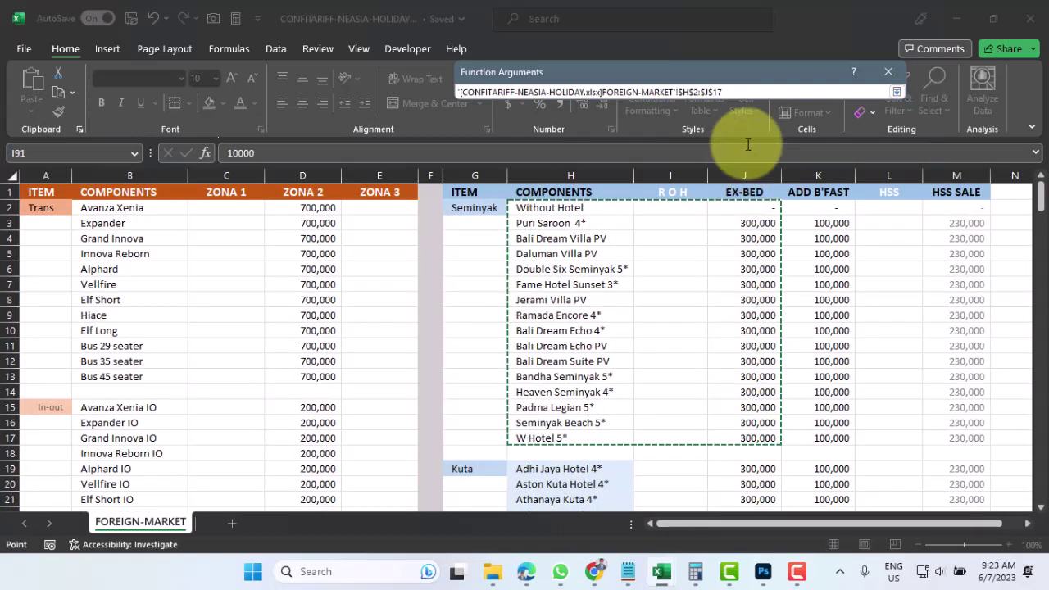
click(733, 92)
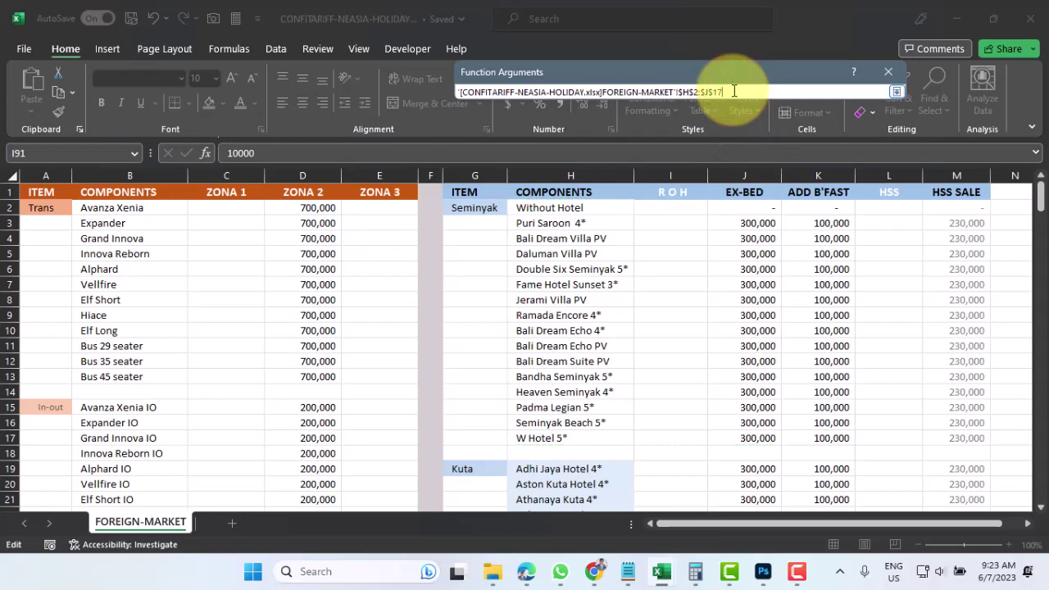
text(00)
key(Return)
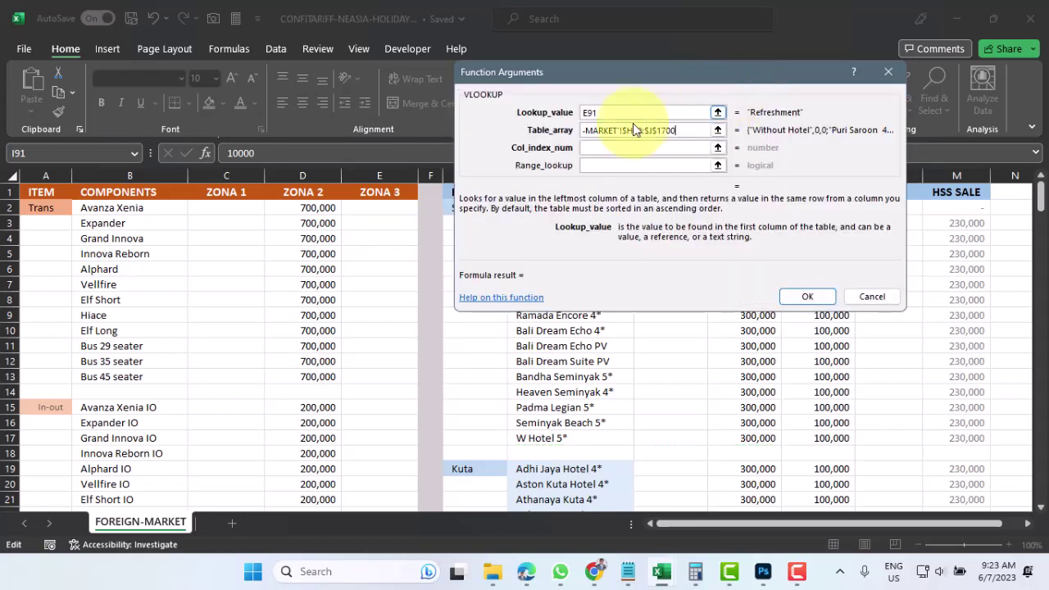
- Complete the VLOOKUP with column index 3 and range lookup FALSE, and fill the formula down to F93
click(587, 149)
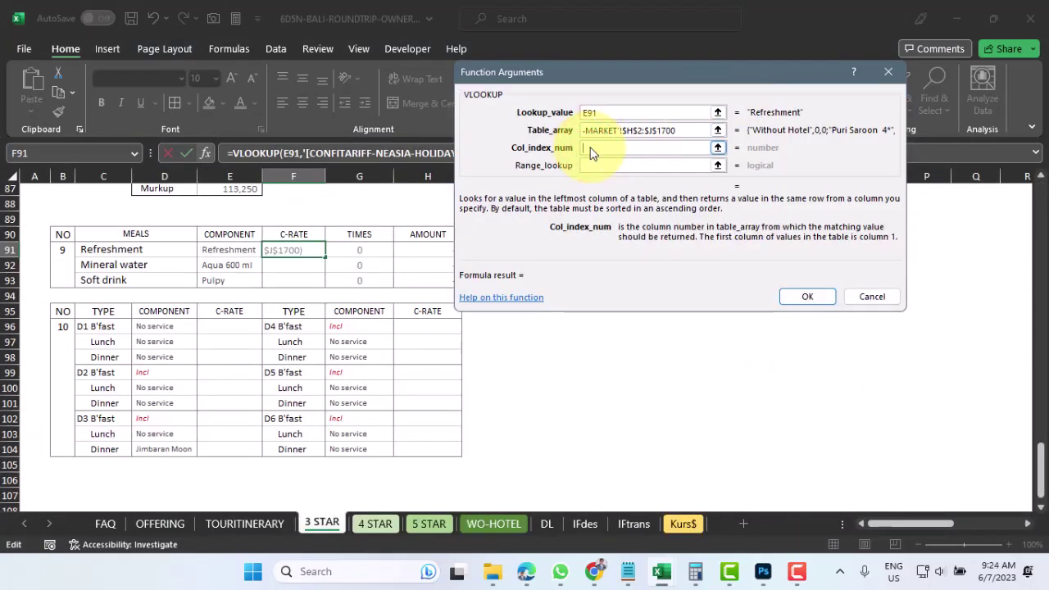
click(592, 165)
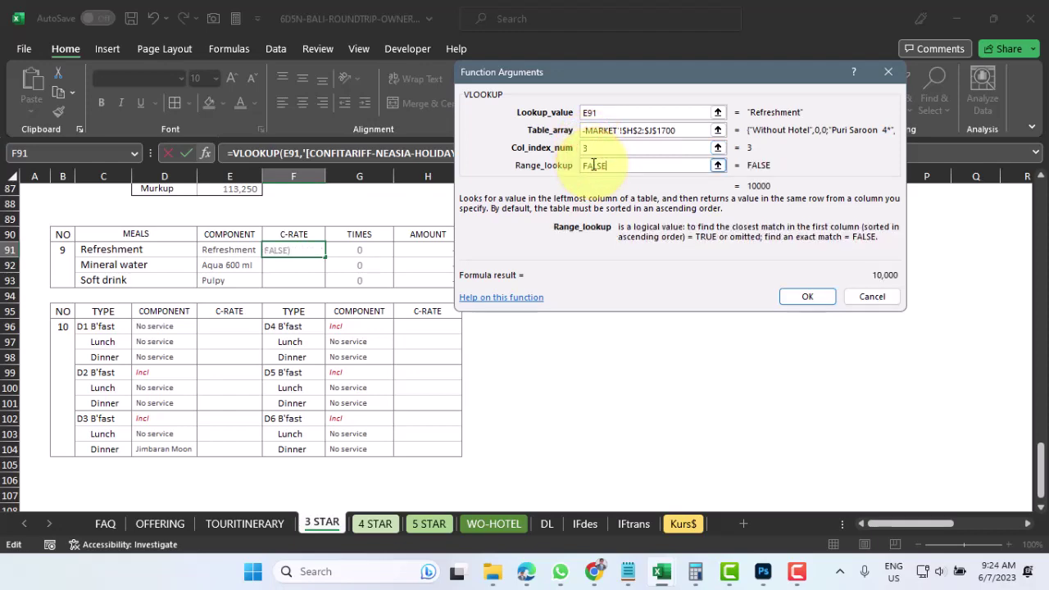
key(Return)
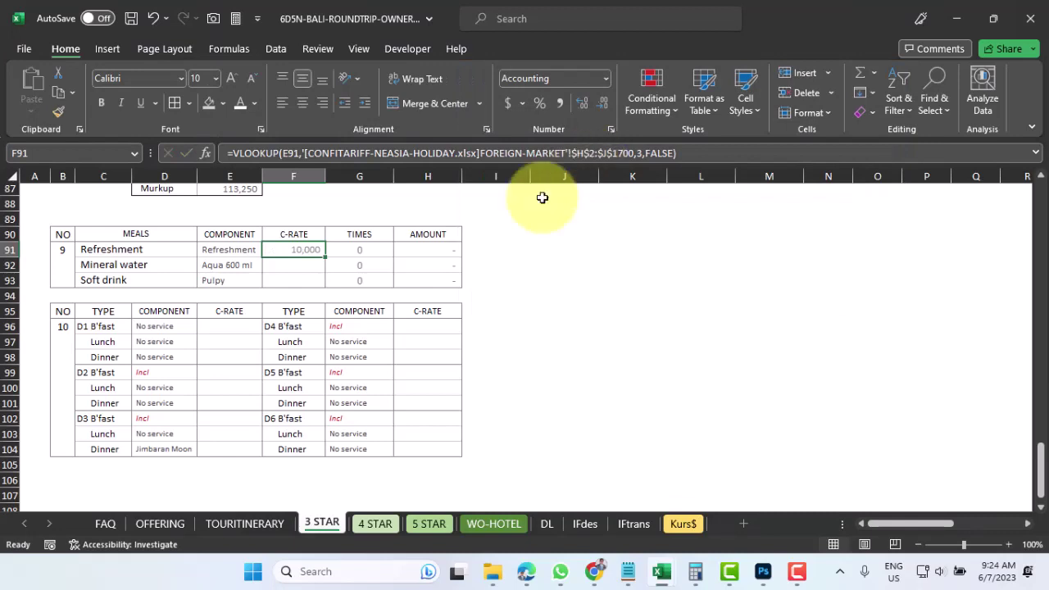
drag(326, 256, 325, 286)
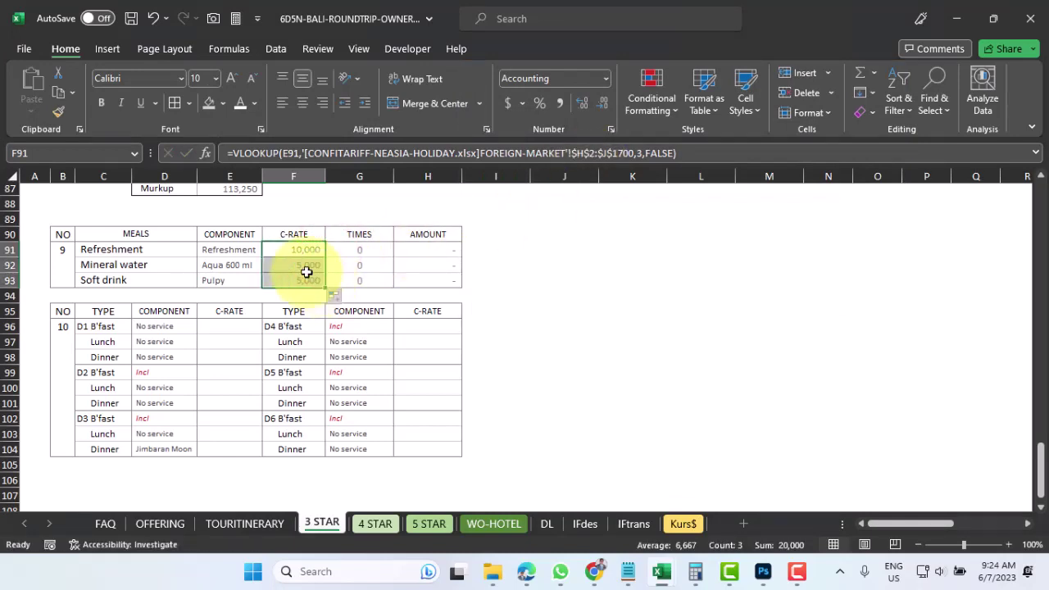
- Format cells E92:G93 of the copied refreshment table with light grey top and inner horizontal borders, keeping a grey bottom border
drag(238, 264, 347, 281)
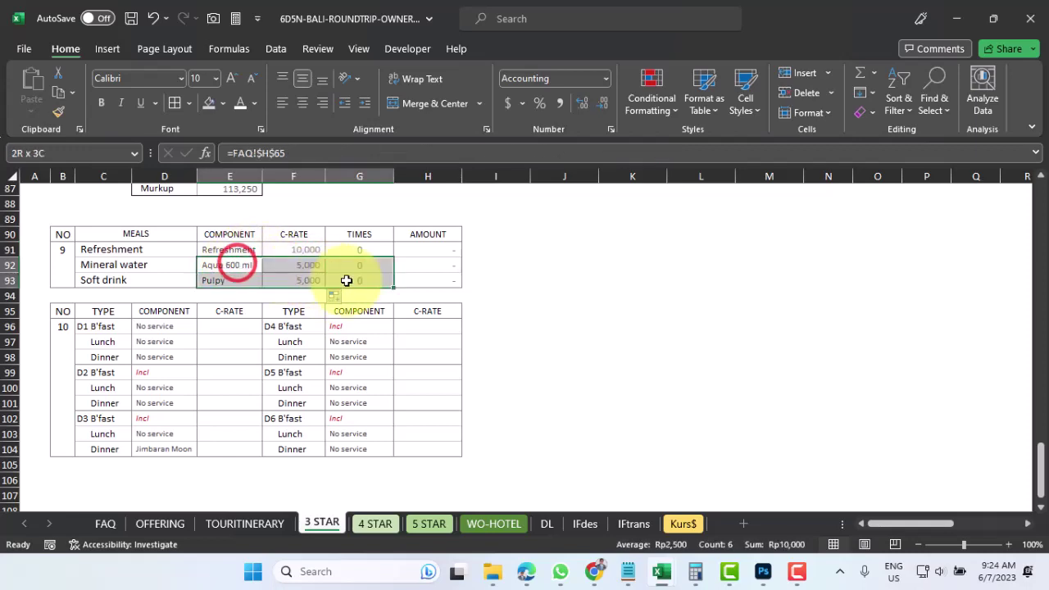
right_click(348, 281)
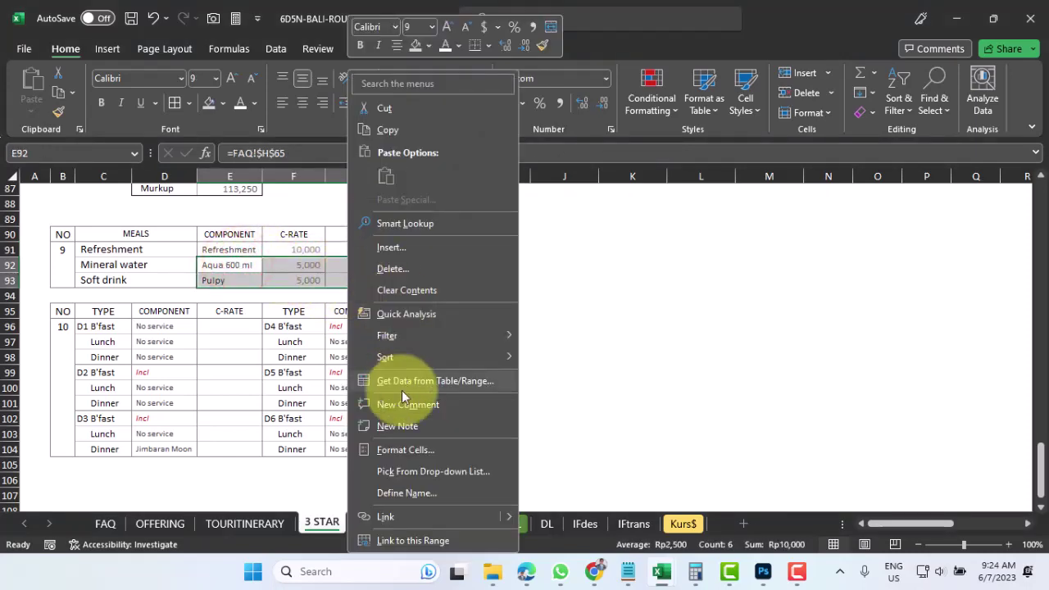
click(398, 451)
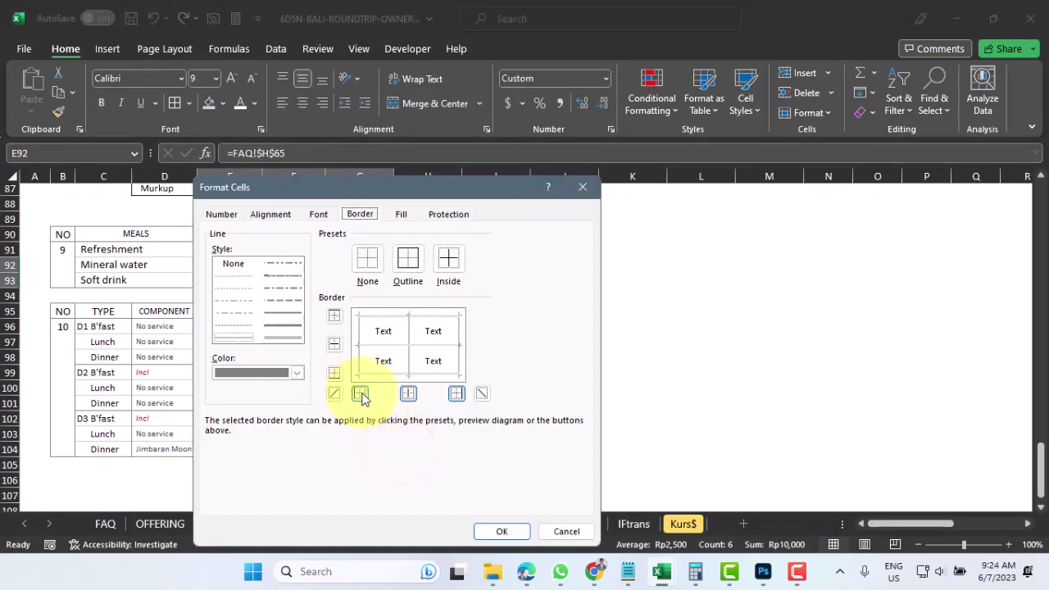
click(335, 374)
click(297, 372)
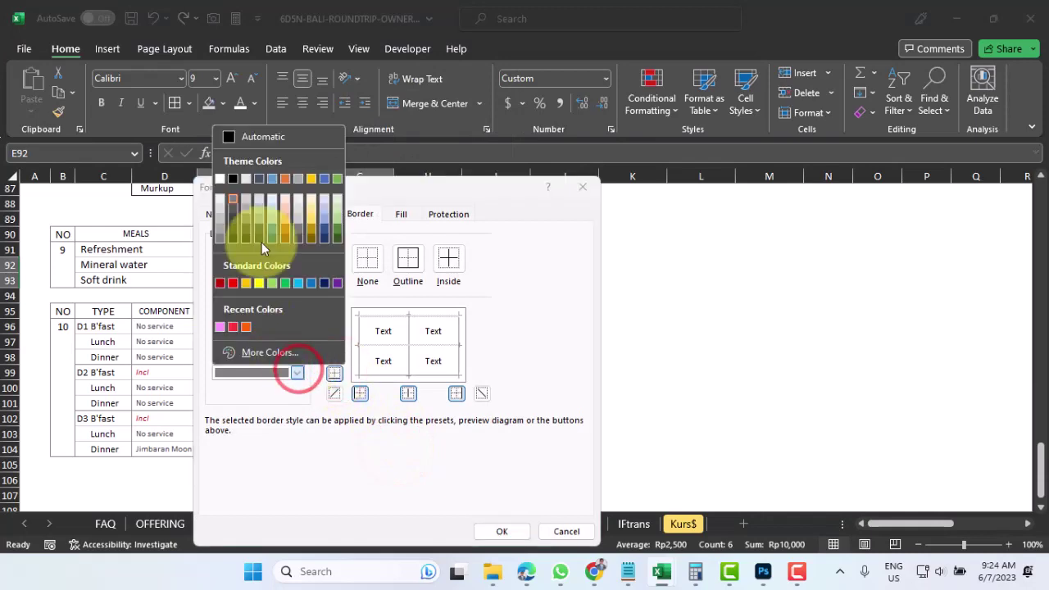
click(248, 196)
click(334, 316)
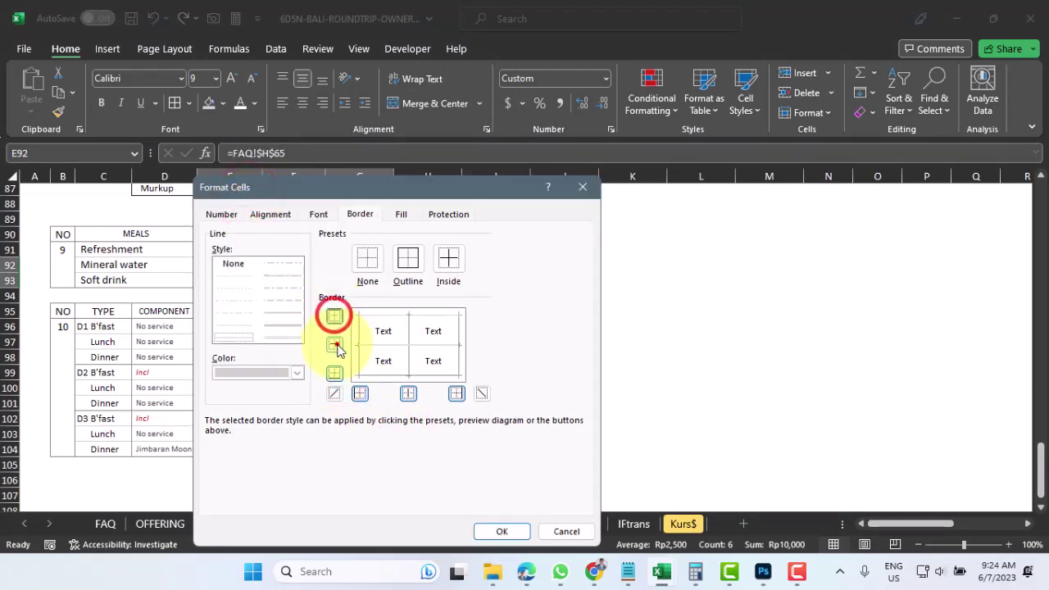
click(334, 344)
click(502, 531)
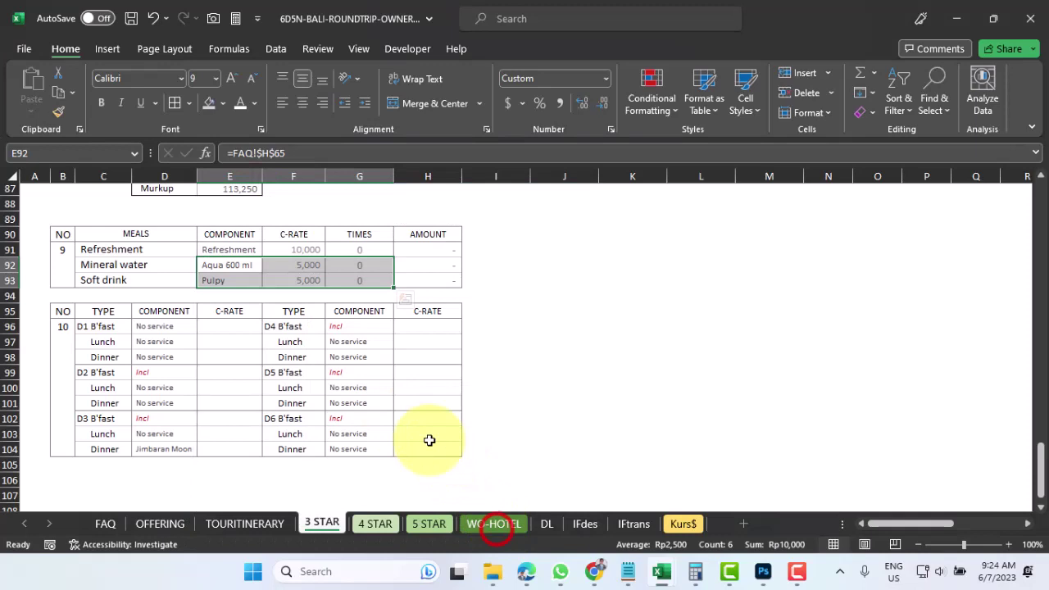
click(348, 338)
- Copy the C-RATE formulas from F91:F93 into the D1, D2 and D3 meal rows, E96:E104
drag(299, 249, 301, 278)
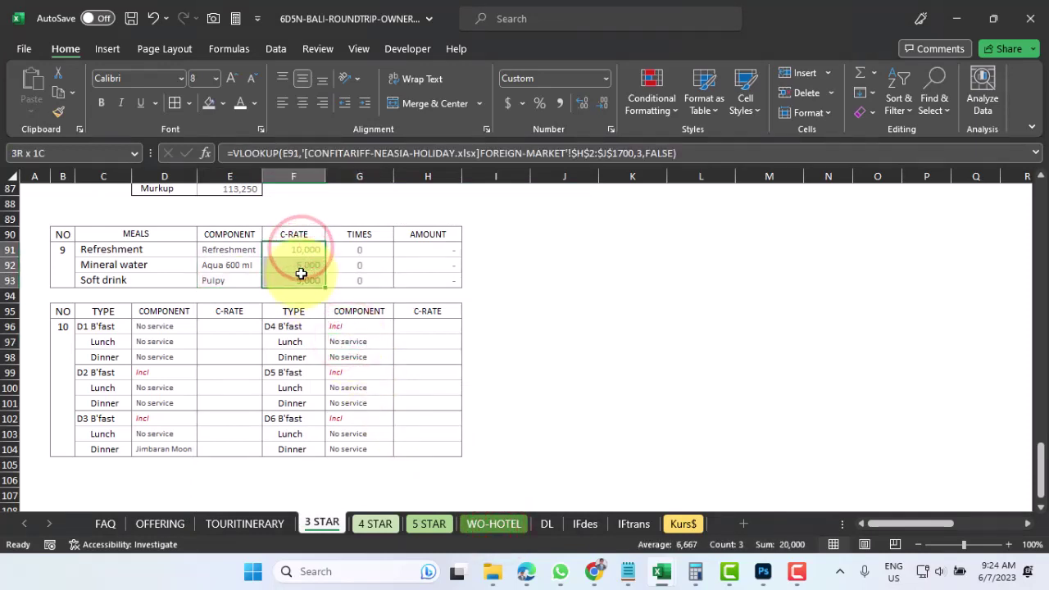
key(ctrl+c)
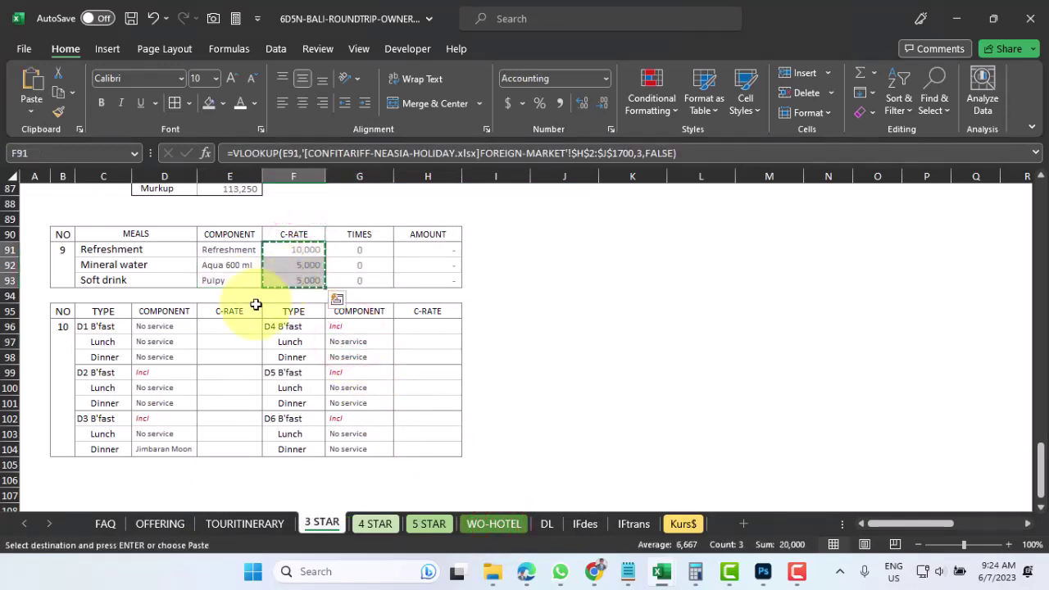
click(232, 326)
key(ctrl+v)
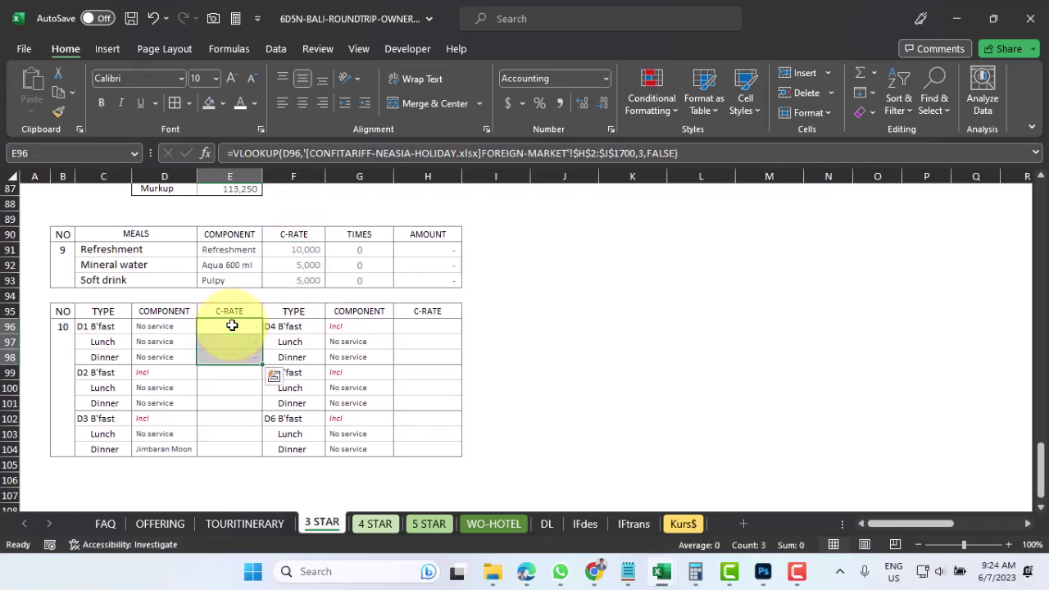
key(ctrl+c)
click(242, 373)
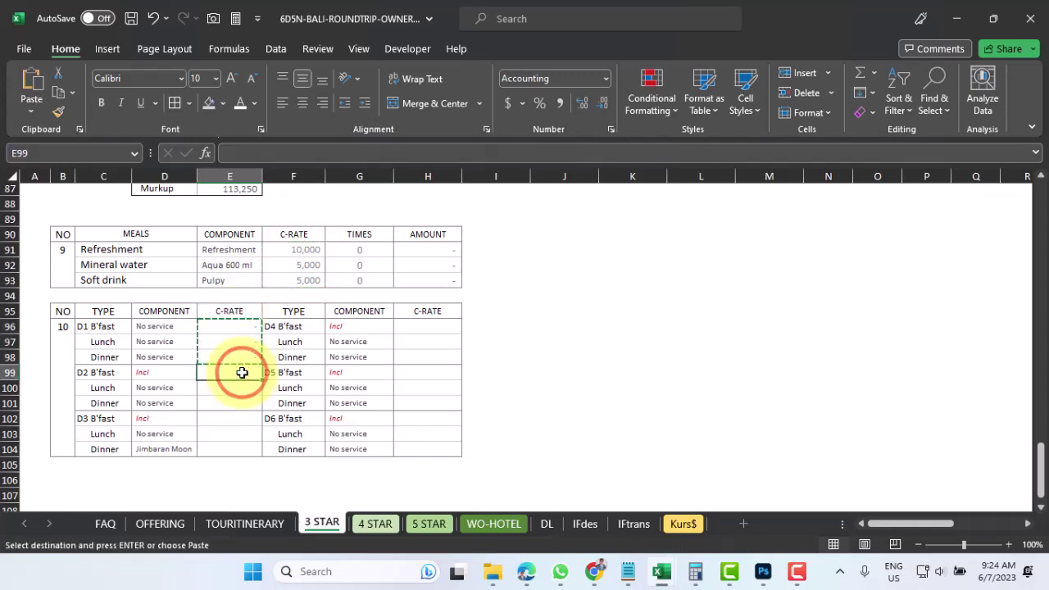
key(ctrl+v)
key(ctrl+c)
click(238, 422)
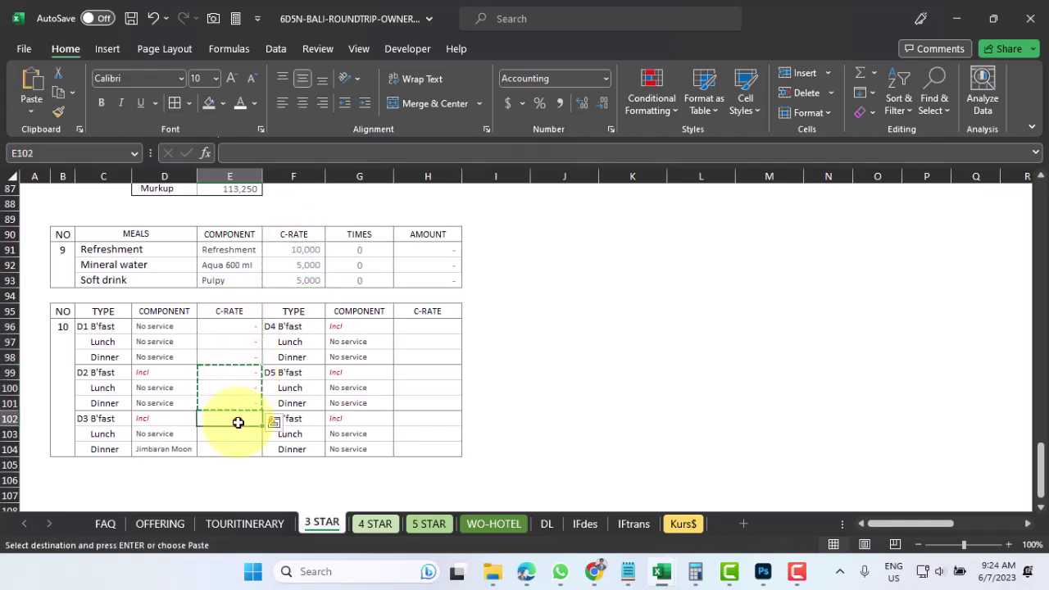
key(ctrl+v)
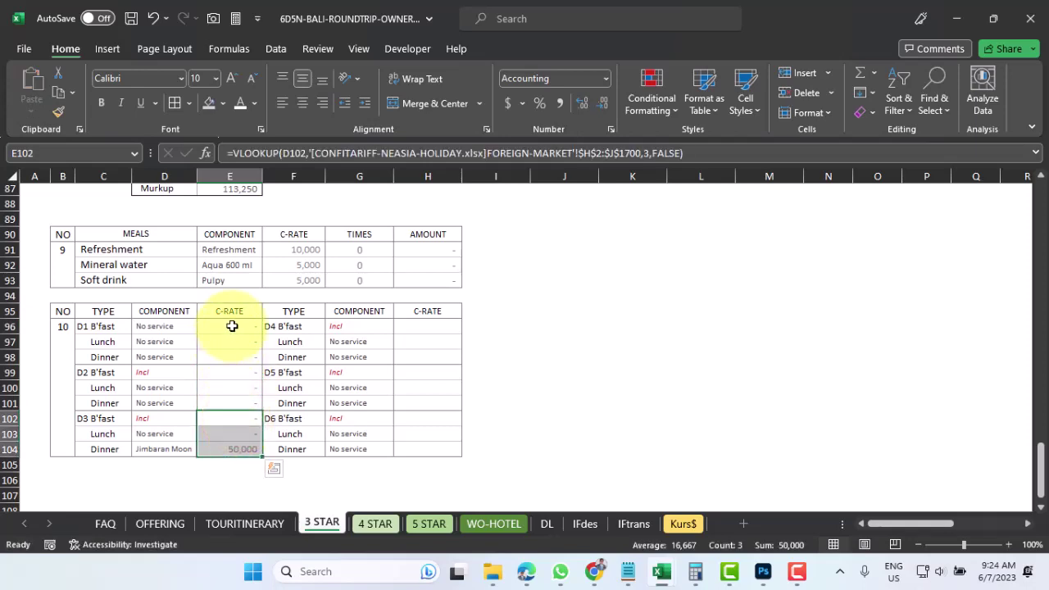
- Copy the C-RATE formulas E96:E104 into the D4 to D6 C-RATE column starting at H96
drag(230, 327, 232, 450)
key(ctrl+c)
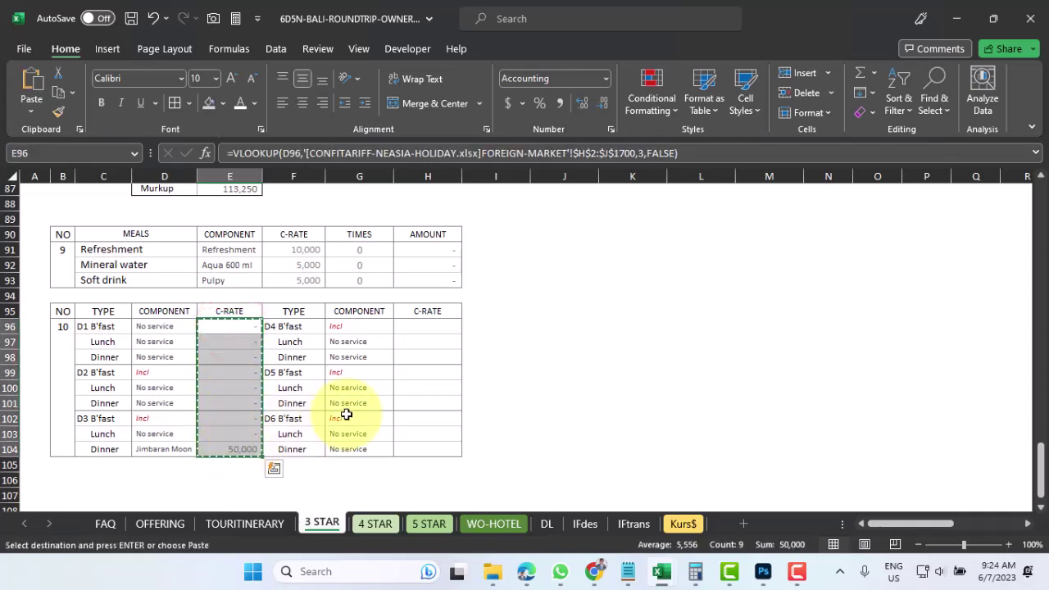
click(424, 327)
key(Return)
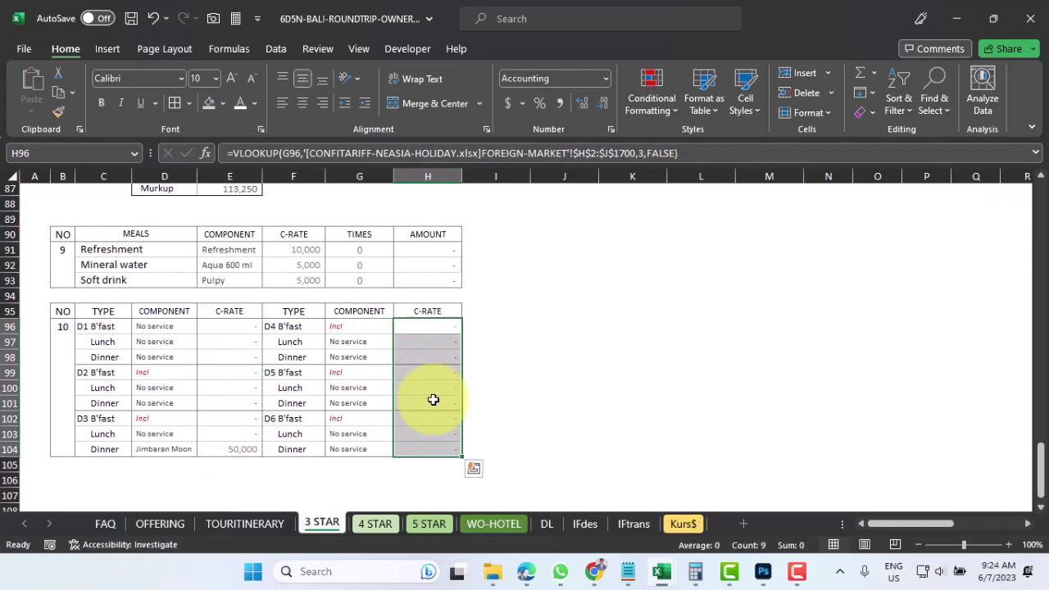
- Clear the Meals formula in cell E83 of the child variable cost block
scroll(434, 400, up, 1)
scroll(391, 388, up, 1)
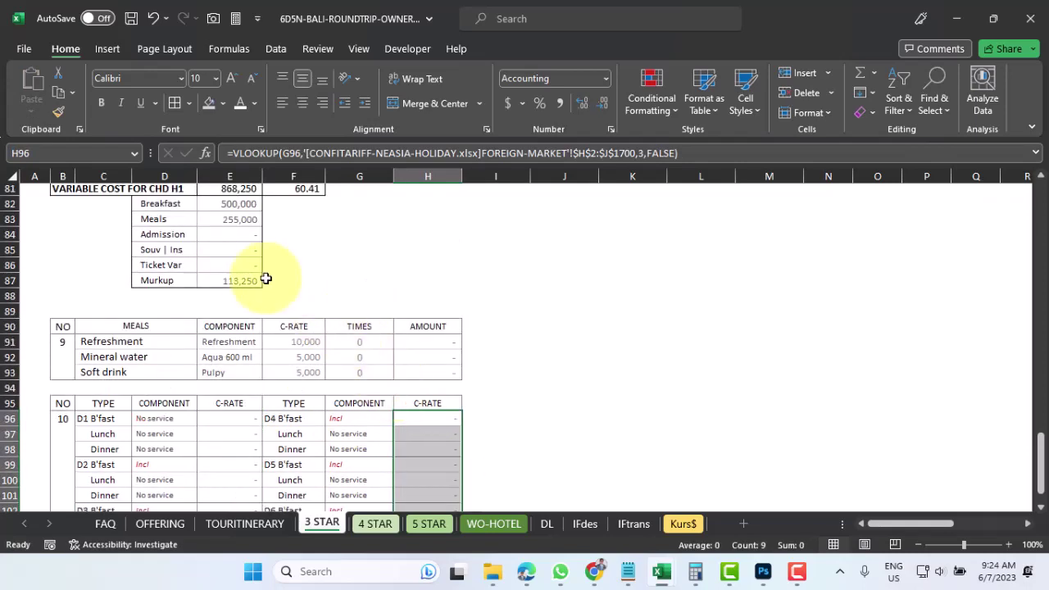
click(230, 220)
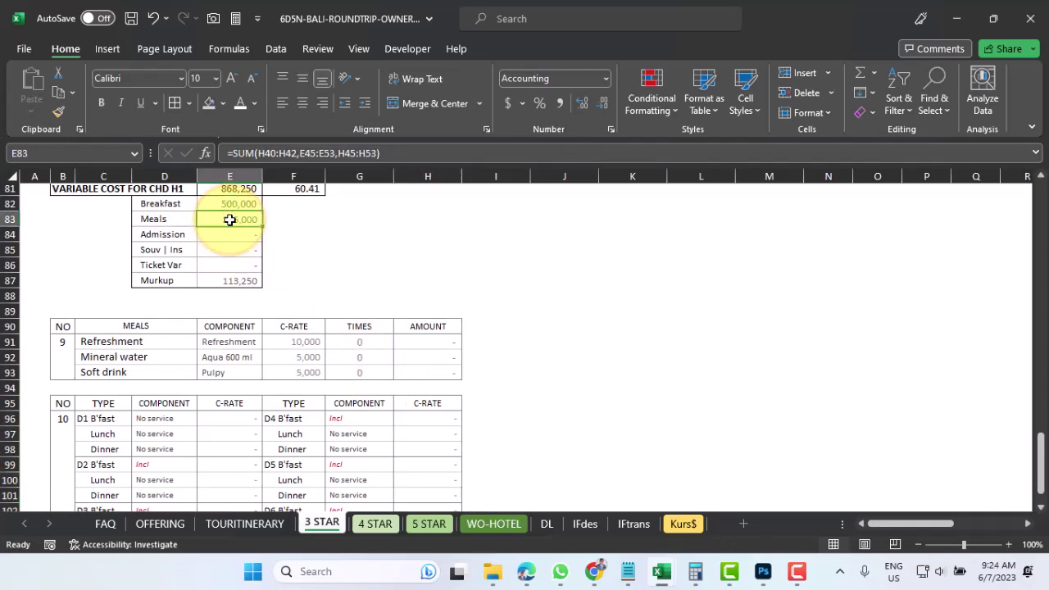
key(Delete)
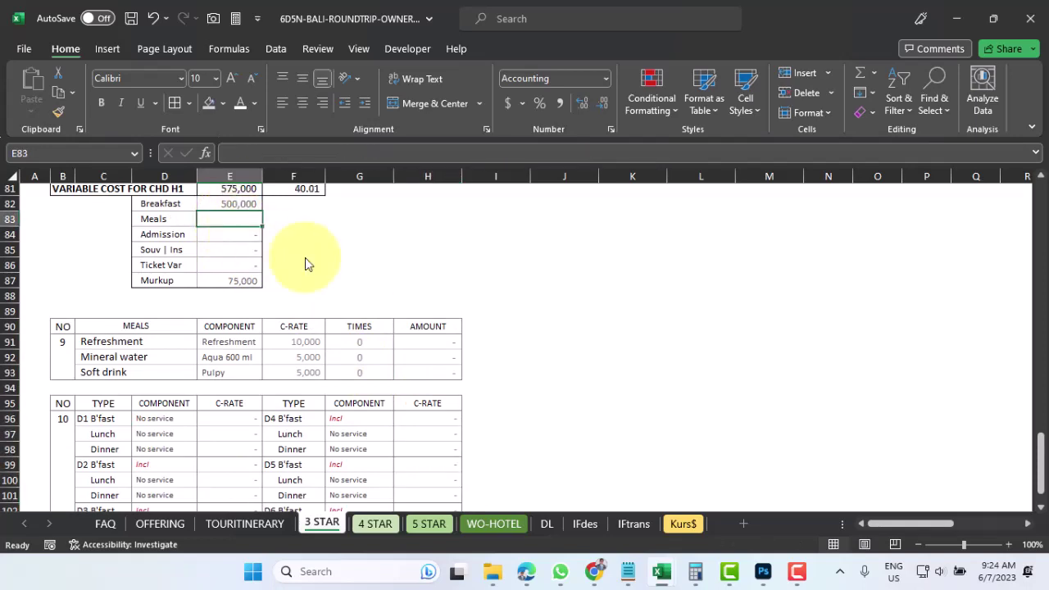
- Make the FAQ references in the original TIMES cells G40:G42 absolute, as $G$64, $G$65 and $G$66
click(361, 342)
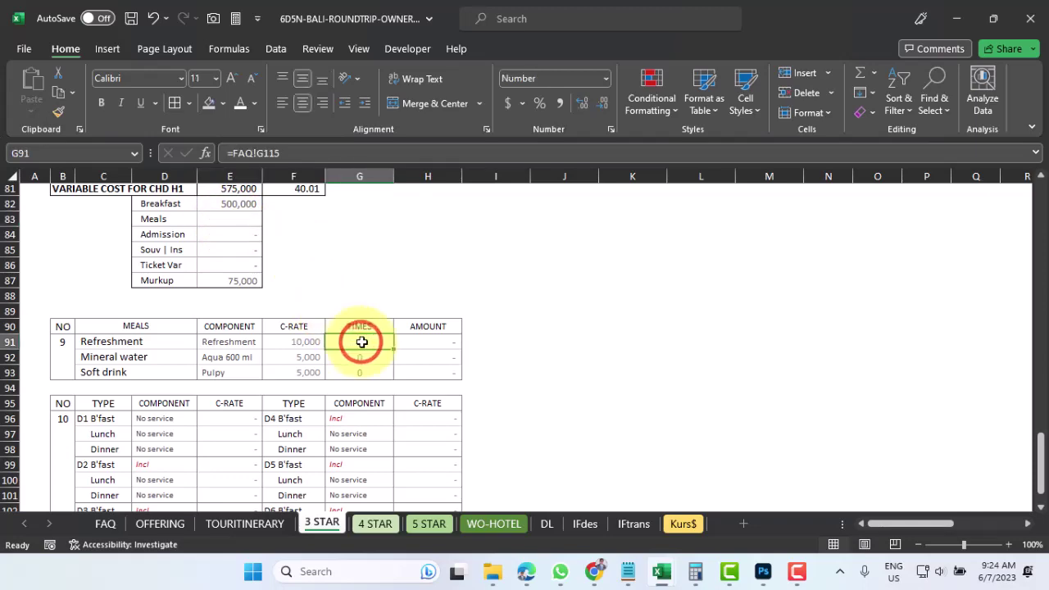
scroll(396, 355, up, 12)
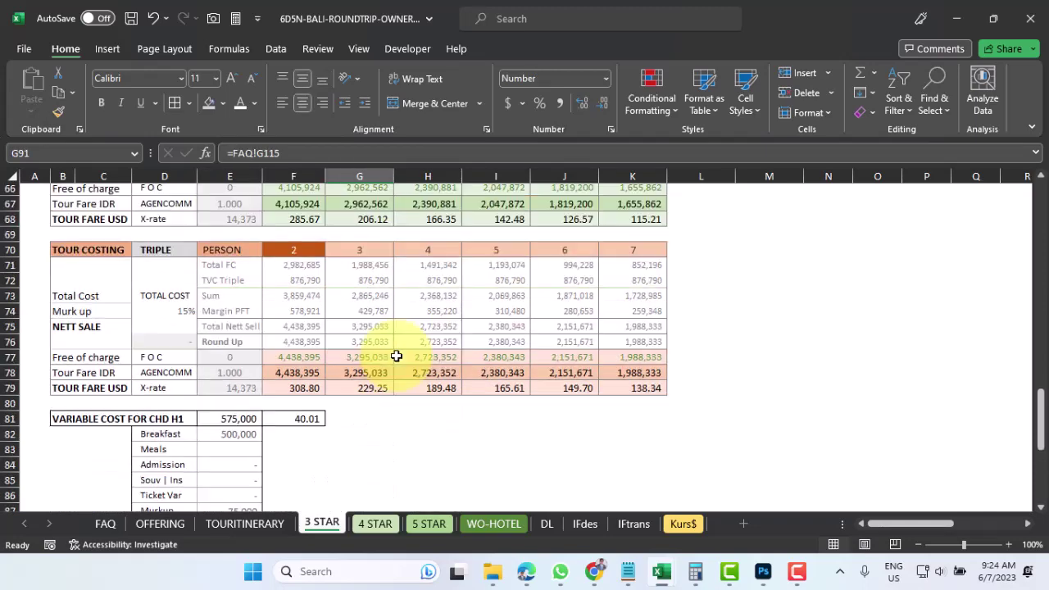
scroll(395, 355, up, 2)
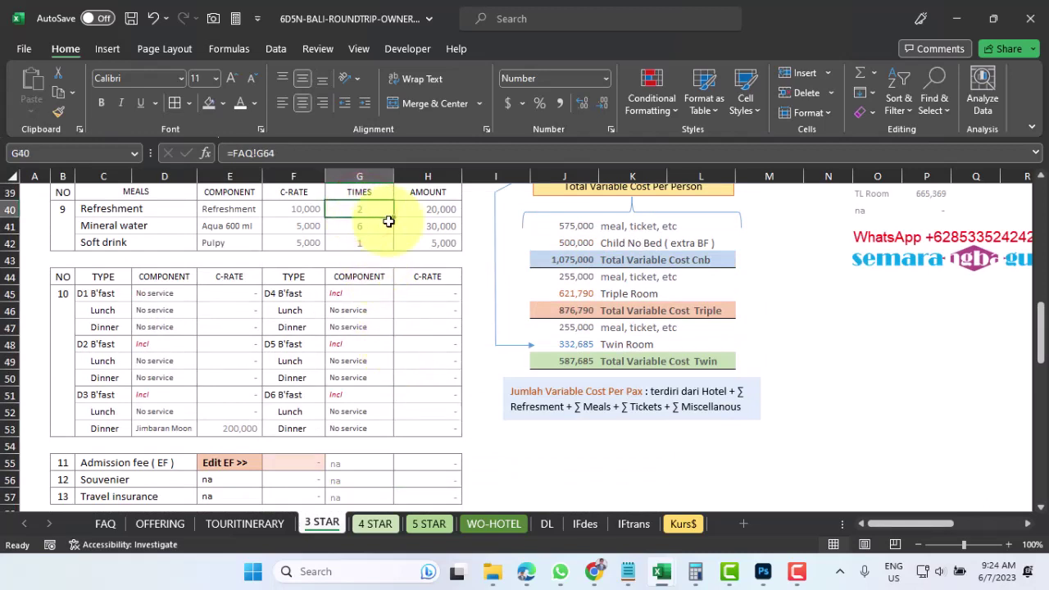
click(264, 153)
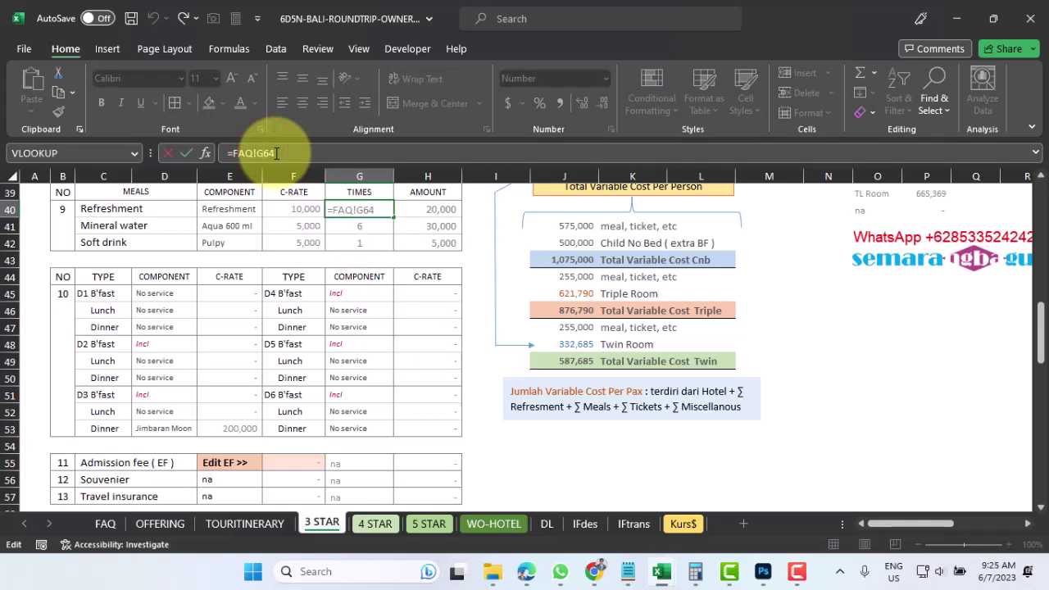
key(Return)
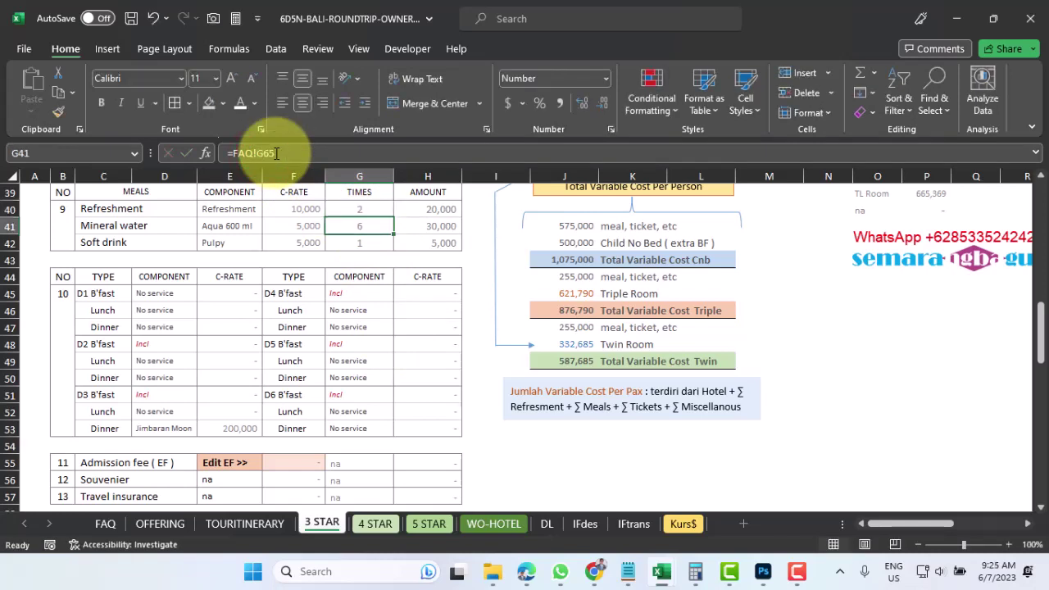
click(263, 154)
key(F4)
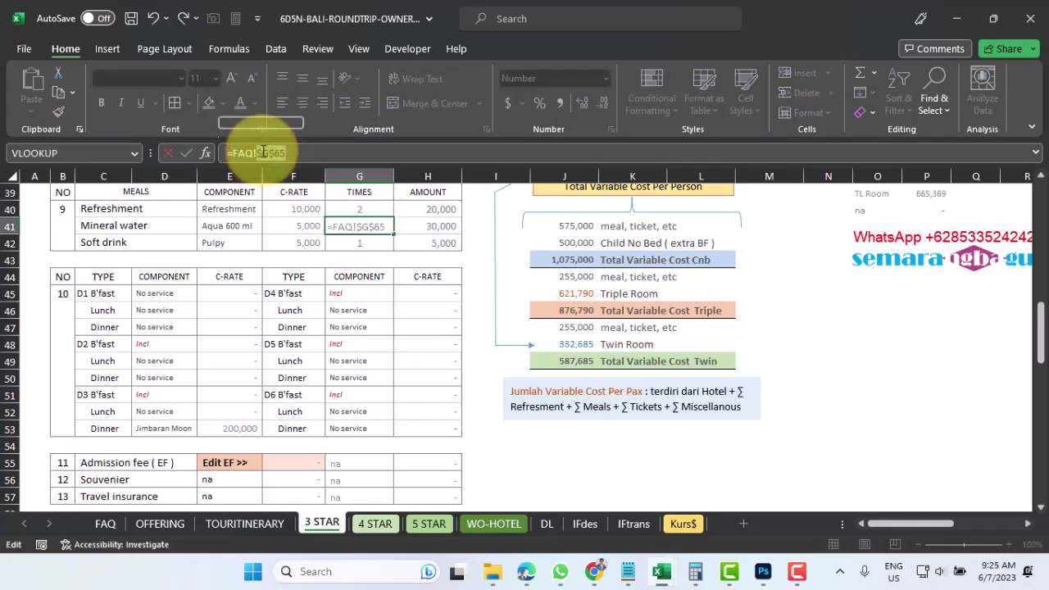
key(Return)
click(264, 153)
key(F4)
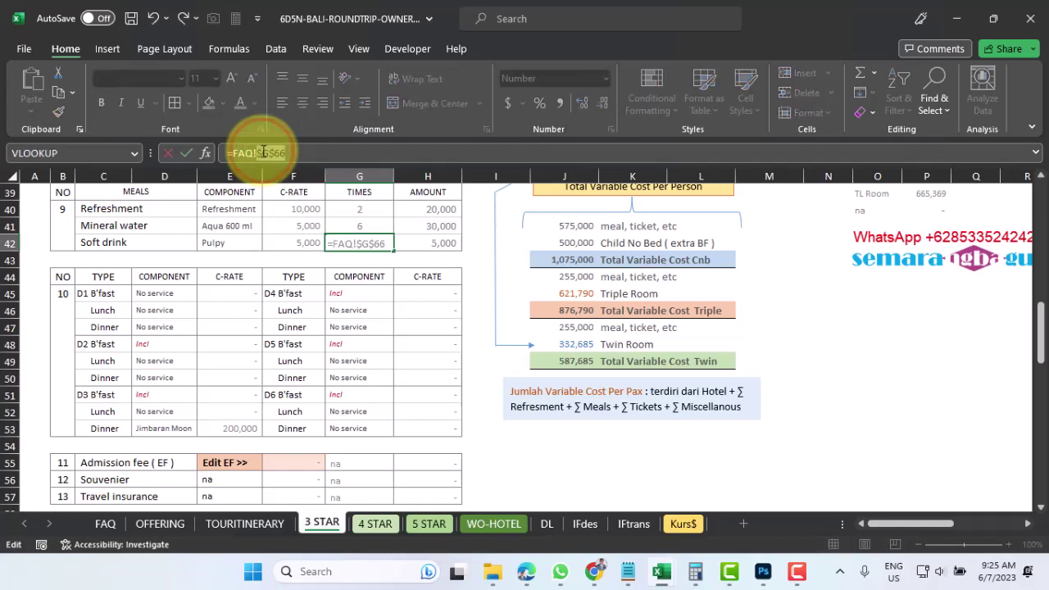
key(Return)
- Copy the TIMES cells G40:G42 into G91:G93 of the copied refreshment table and check the AMOUNT formula in H92
drag(361, 209, 363, 241)
key(ctrl+c)
scroll(366, 382, down, 11)
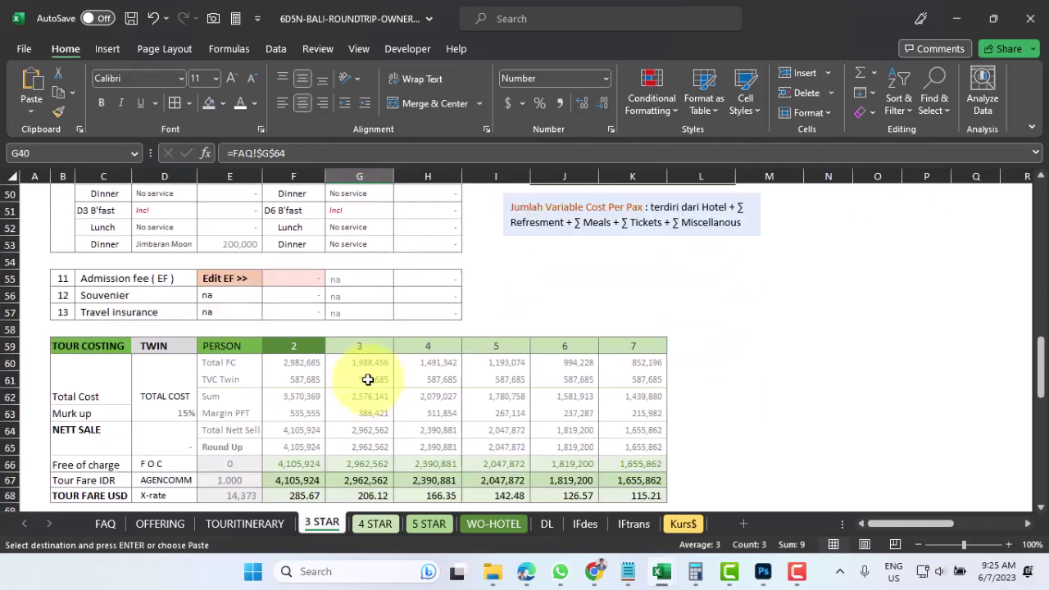
scroll(366, 387, down, 2)
click(364, 387)
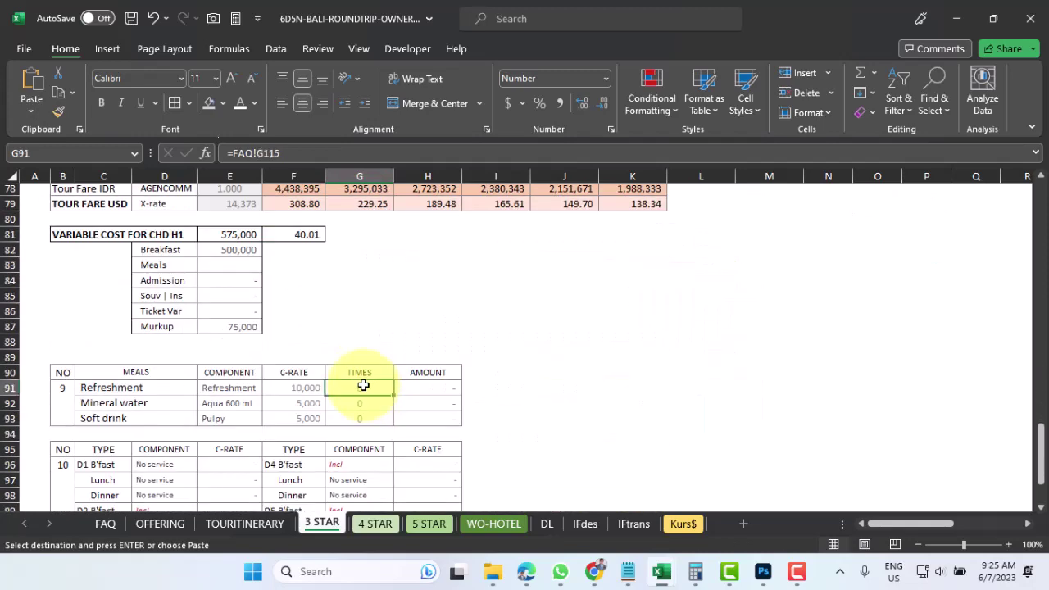
key(Return)
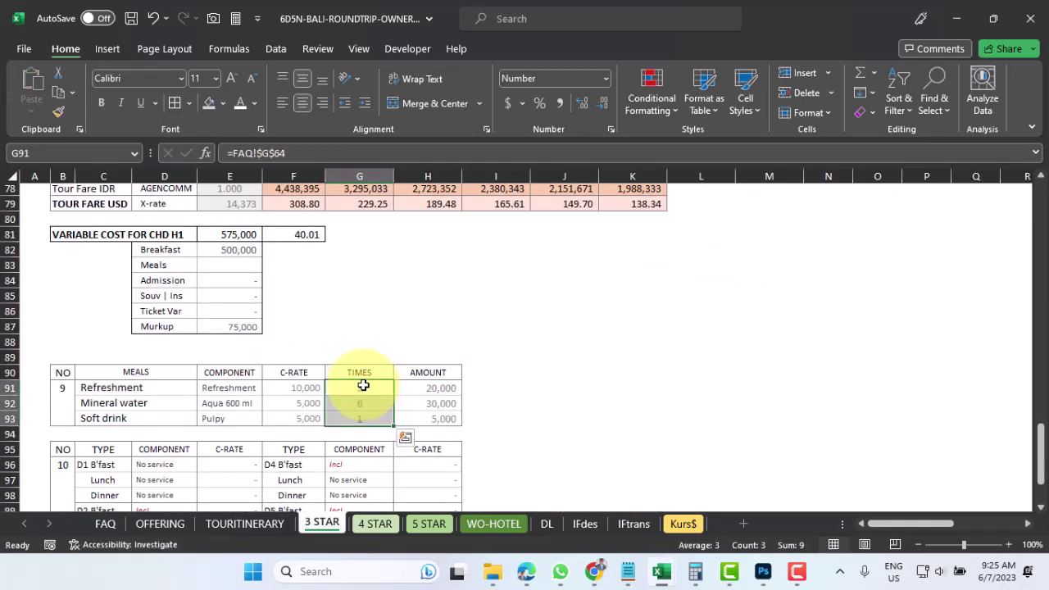
click(441, 402)
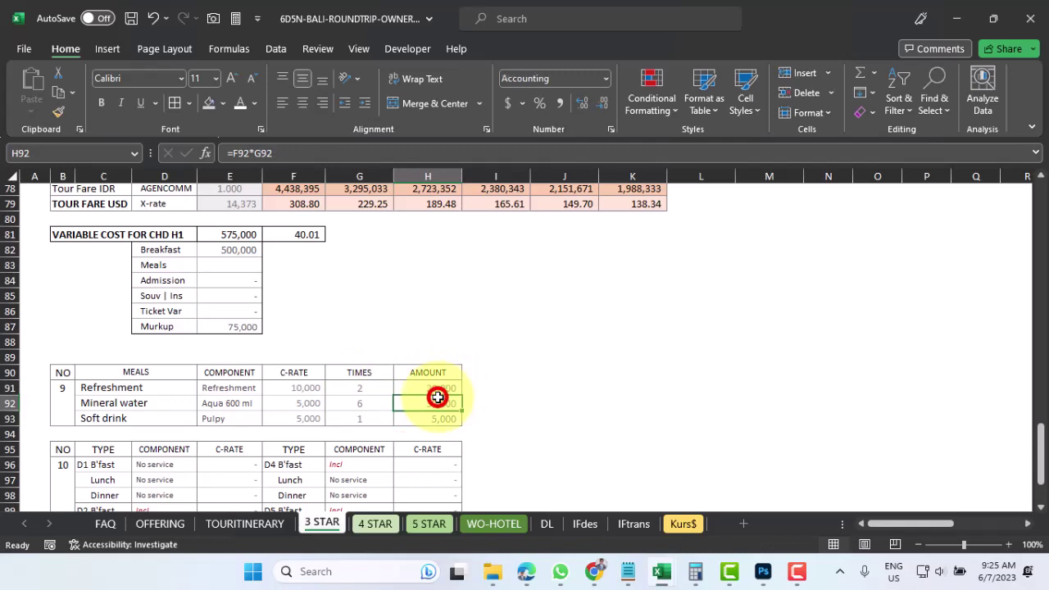
- Enter =SUM(H91:H93,E96:E104,H96:H104) in the Meals cell E83 of the 3 STAR child variable cost block
click(239, 268)
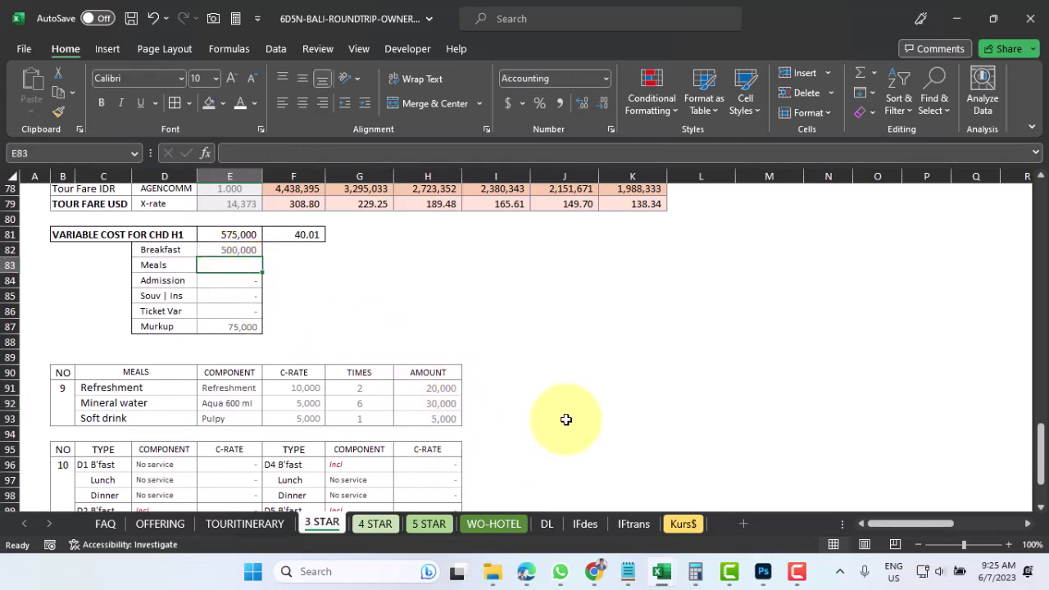
click(873, 74)
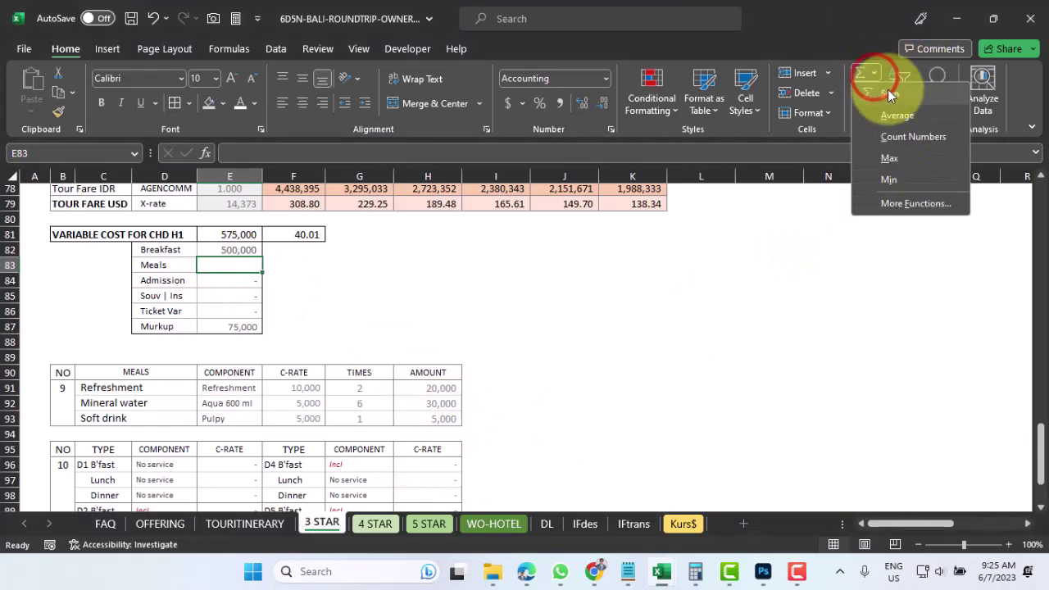
click(888, 91)
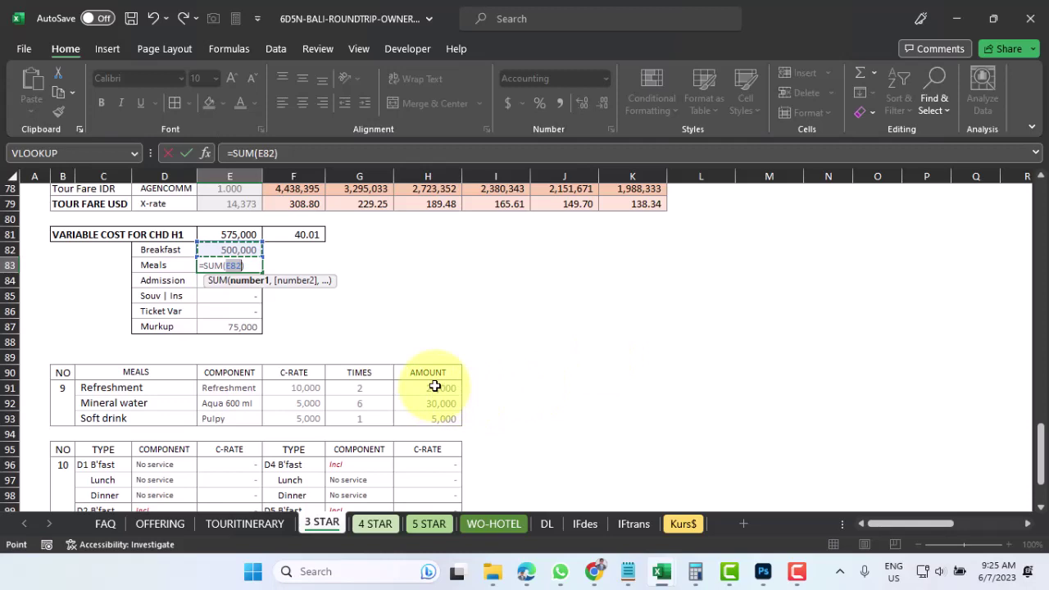
drag(435, 387, 433, 418)
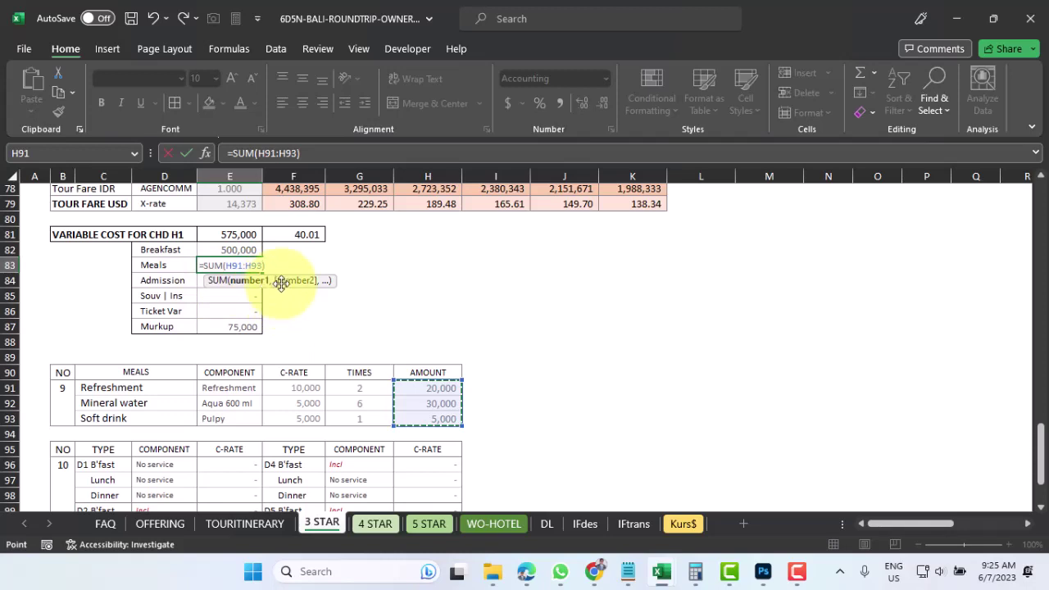
text(,)
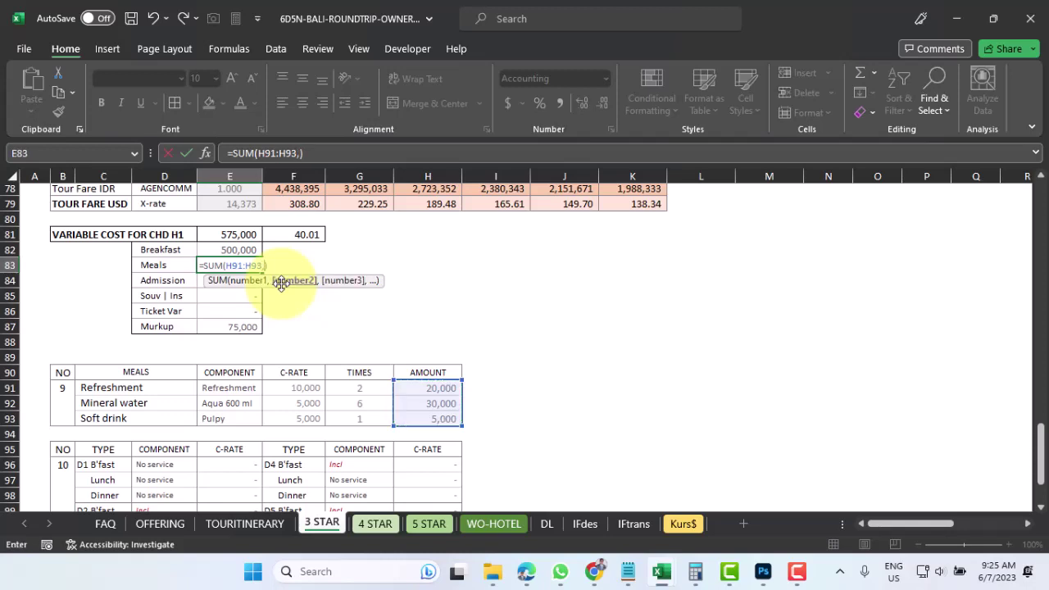
scroll(296, 379, down, 2)
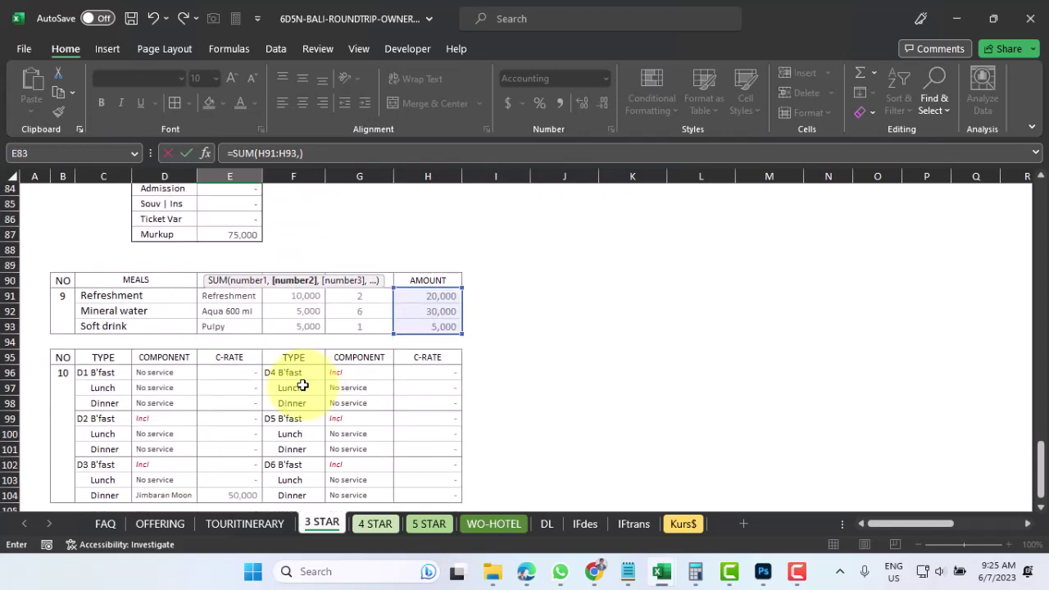
drag(244, 369, 237, 492)
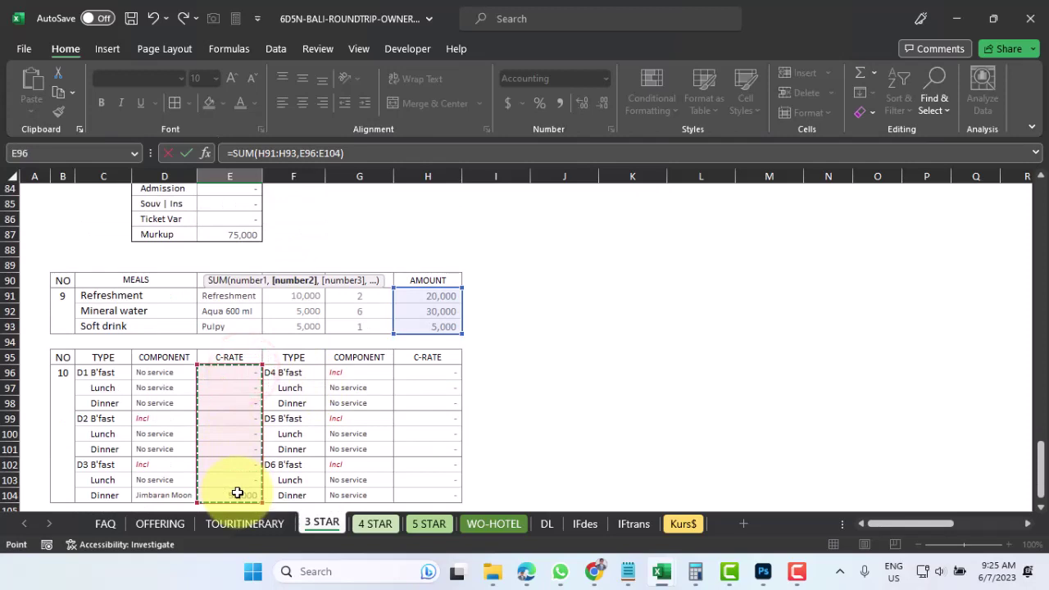
text(,)
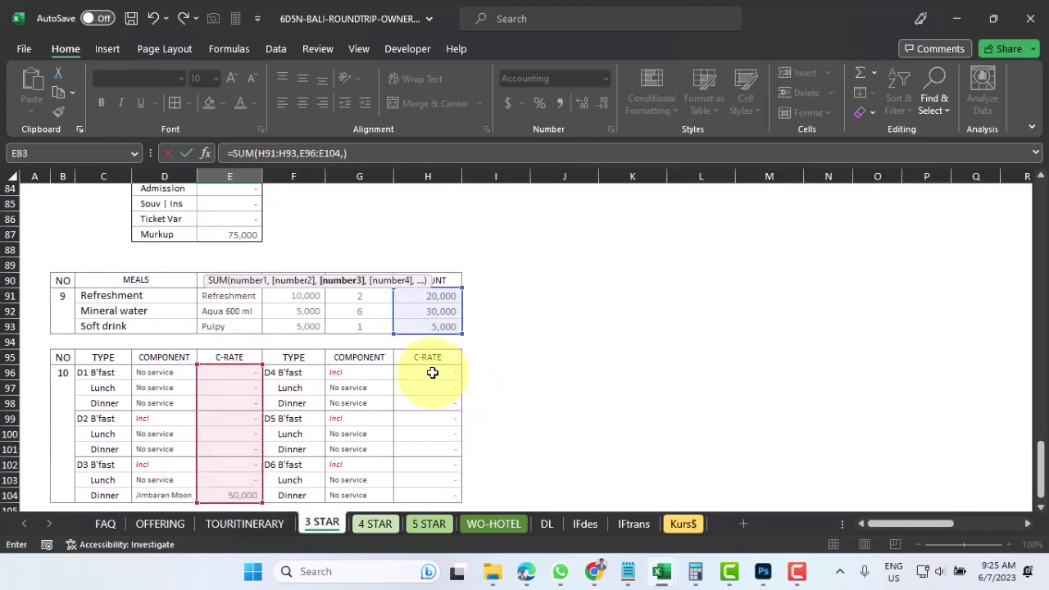
drag(432, 373, 430, 495)
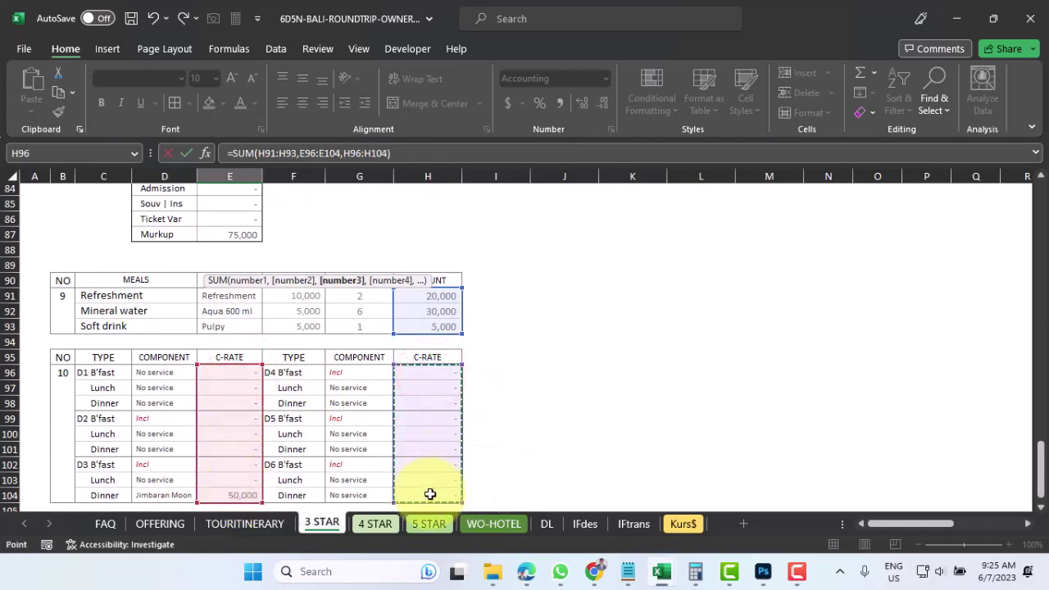
key(Return)
scroll(350, 400, up, 1)
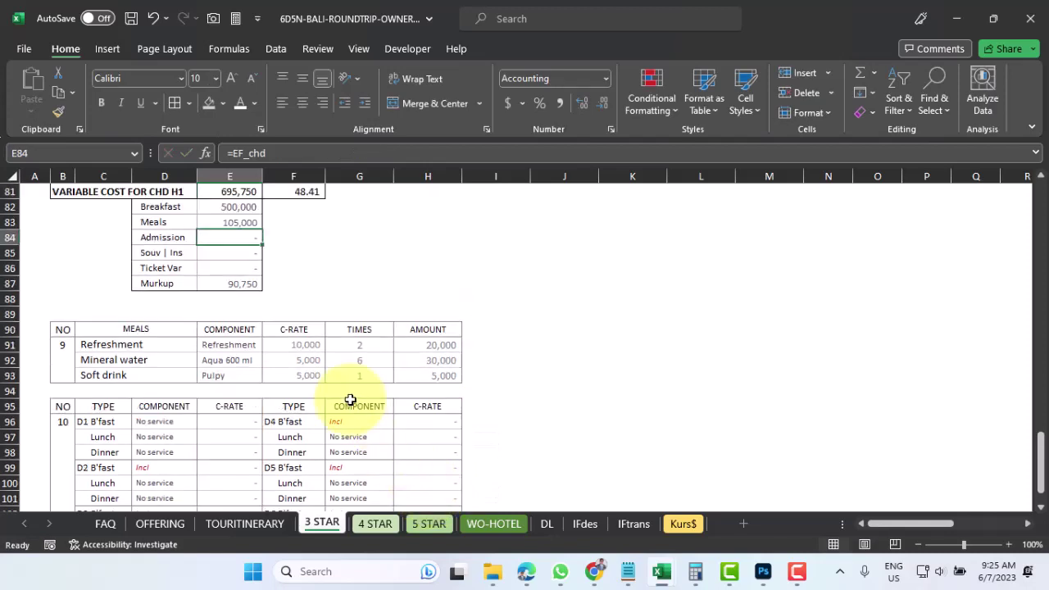
click(234, 224)
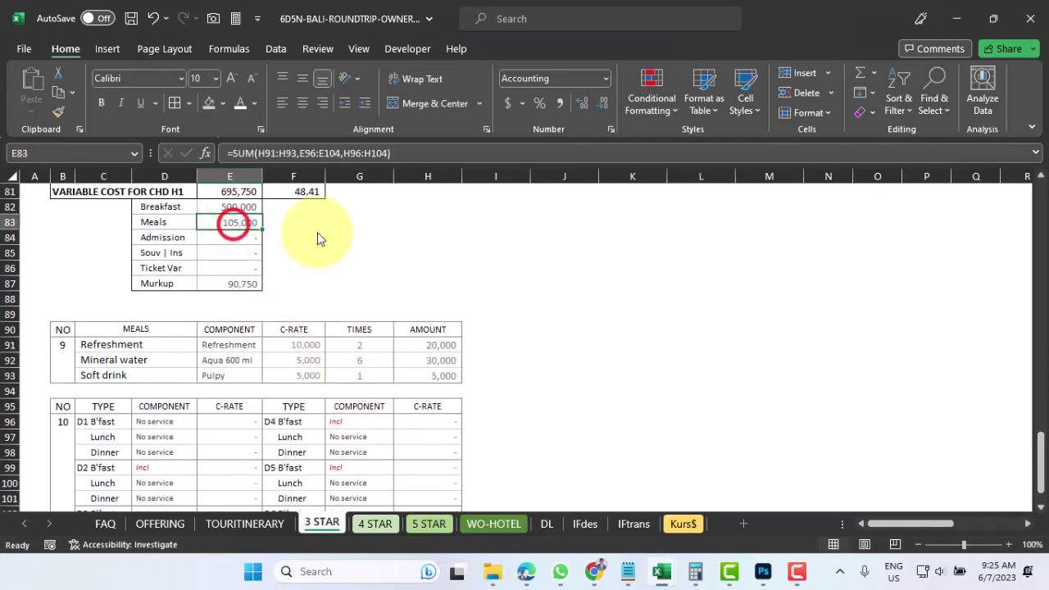
- Group the sheets 4 STAR through WO-HOTEL and link their child Meals cell E83 to ='3 STAR'!E83
click(377, 524)
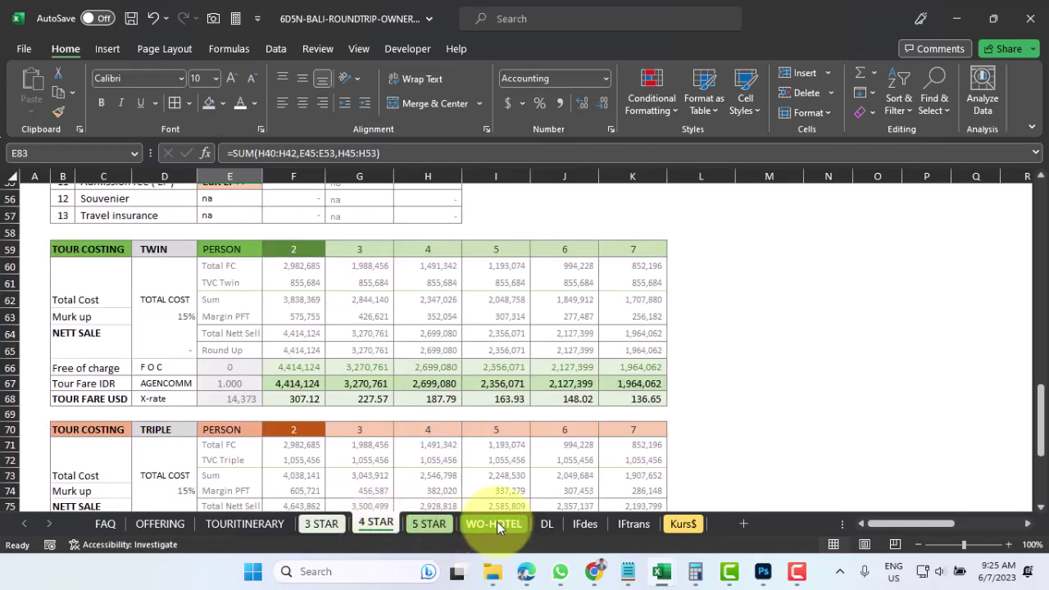
scroll(392, 418, down, 5)
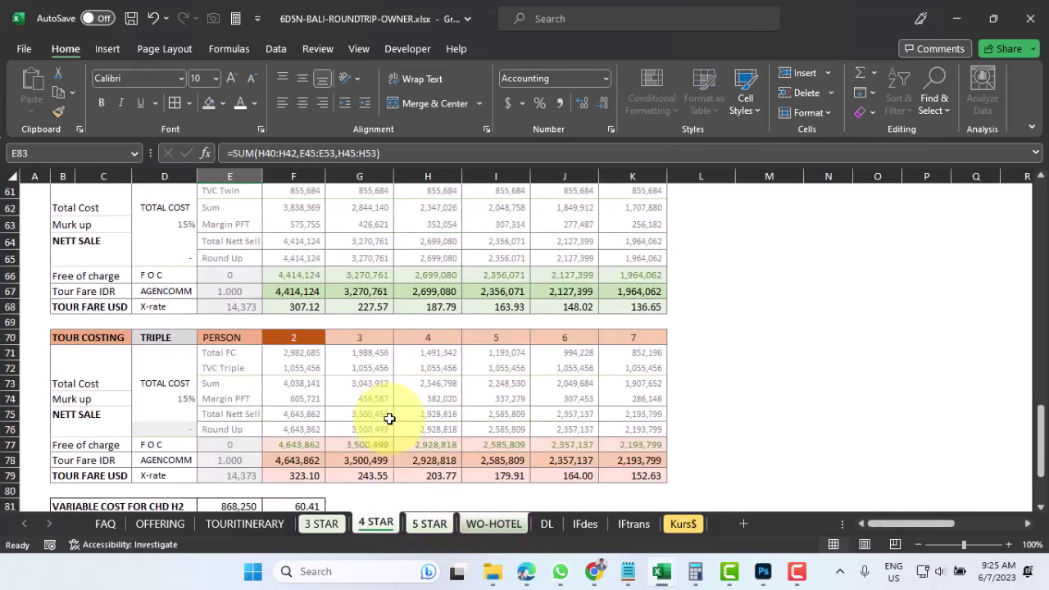
scroll(389, 419, down, 1)
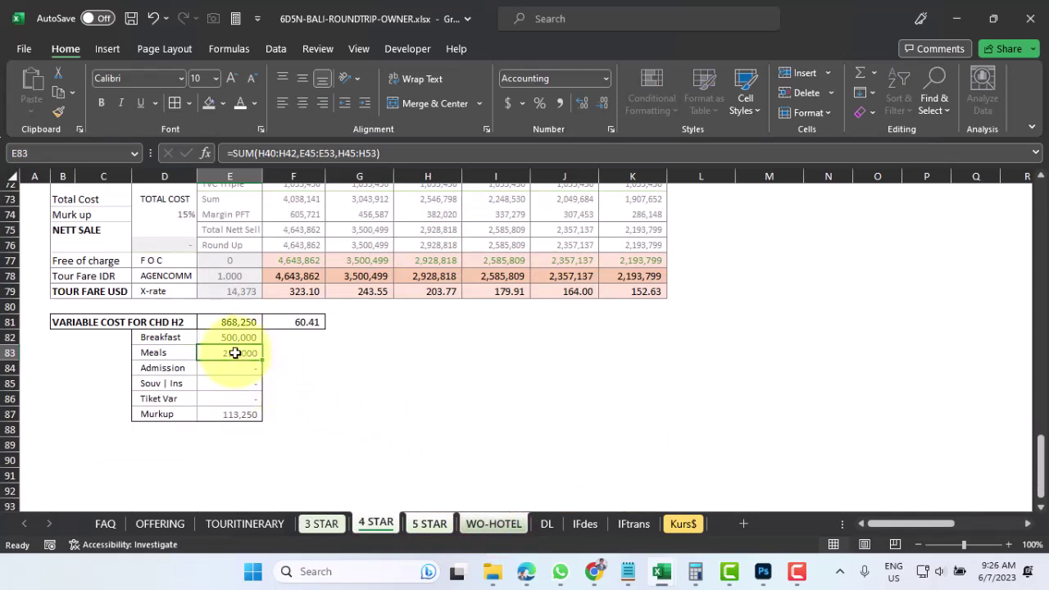
click(380, 527)
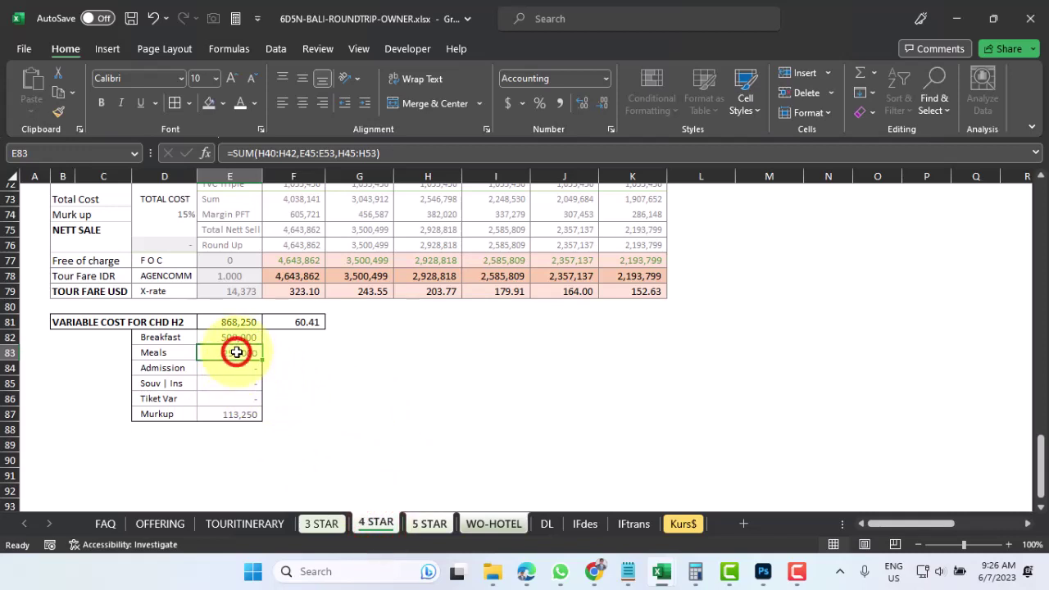
text(=)
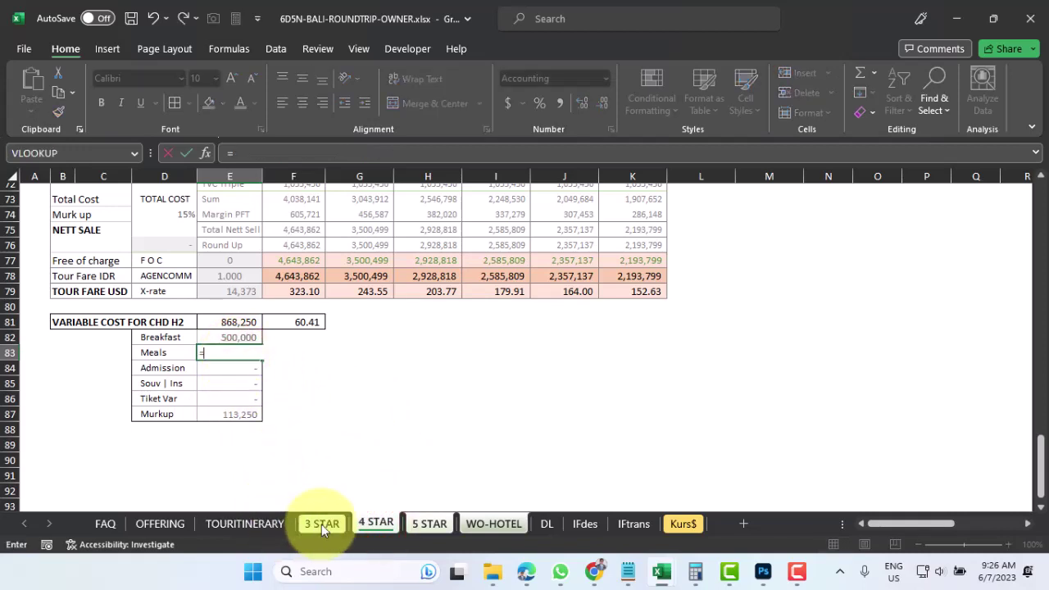
click(322, 525)
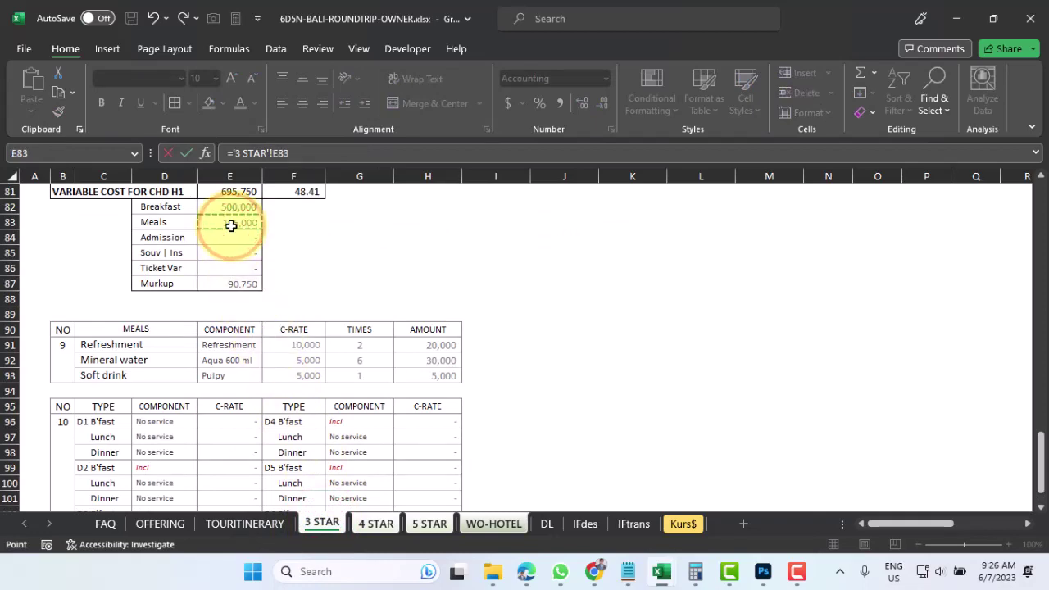
key(Return)
- Check the linked Meals cell E83 in the child variable cost blocks of the 5 STAR and WO-HOTEL sheets
click(427, 521)
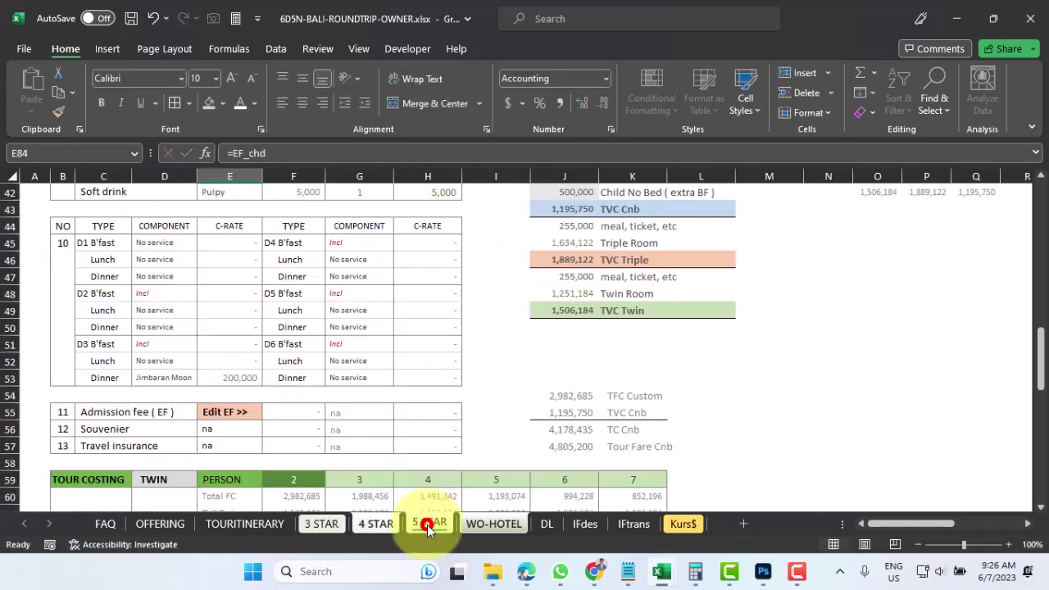
scroll(307, 410, down, 5)
scroll(309, 410, down, 3)
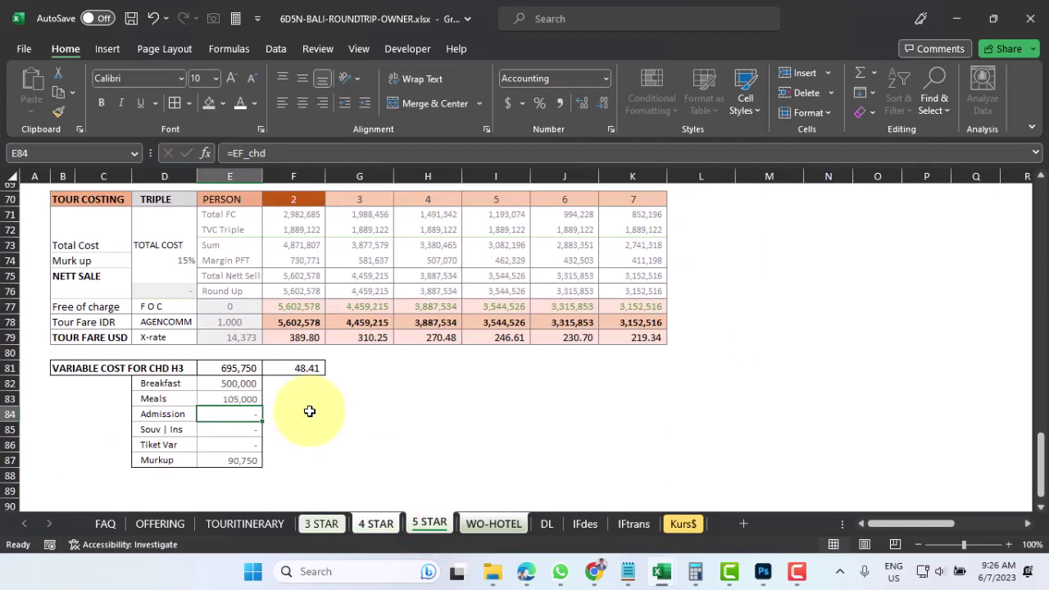
click(240, 399)
click(484, 521)
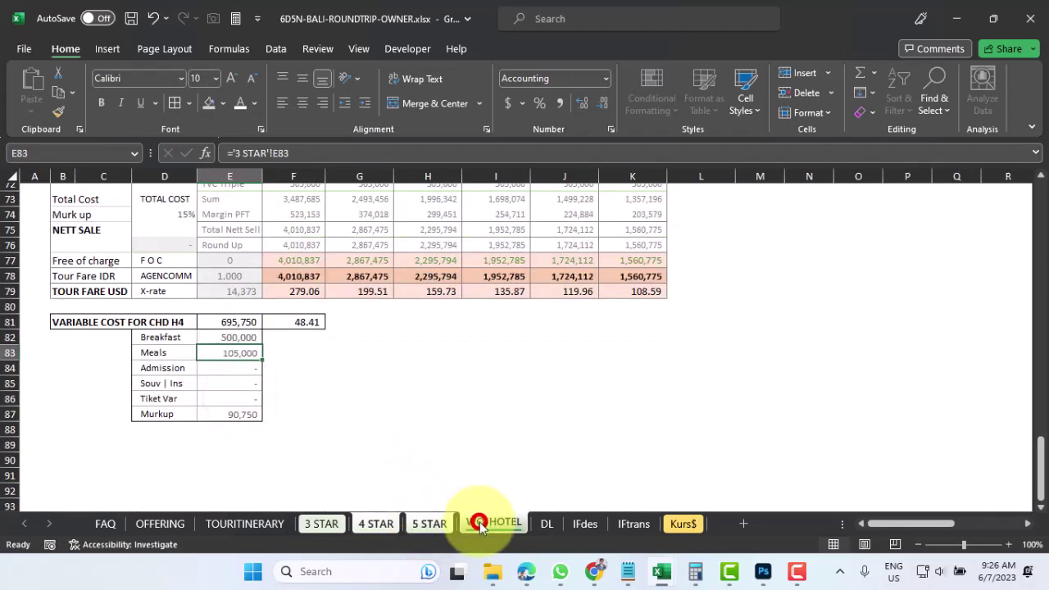
click(233, 354)
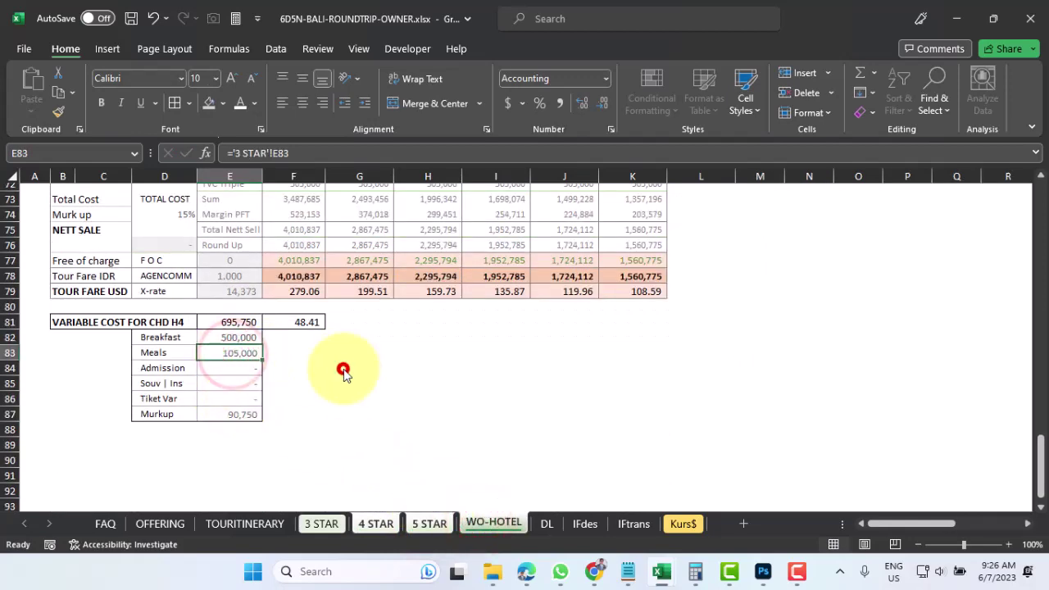